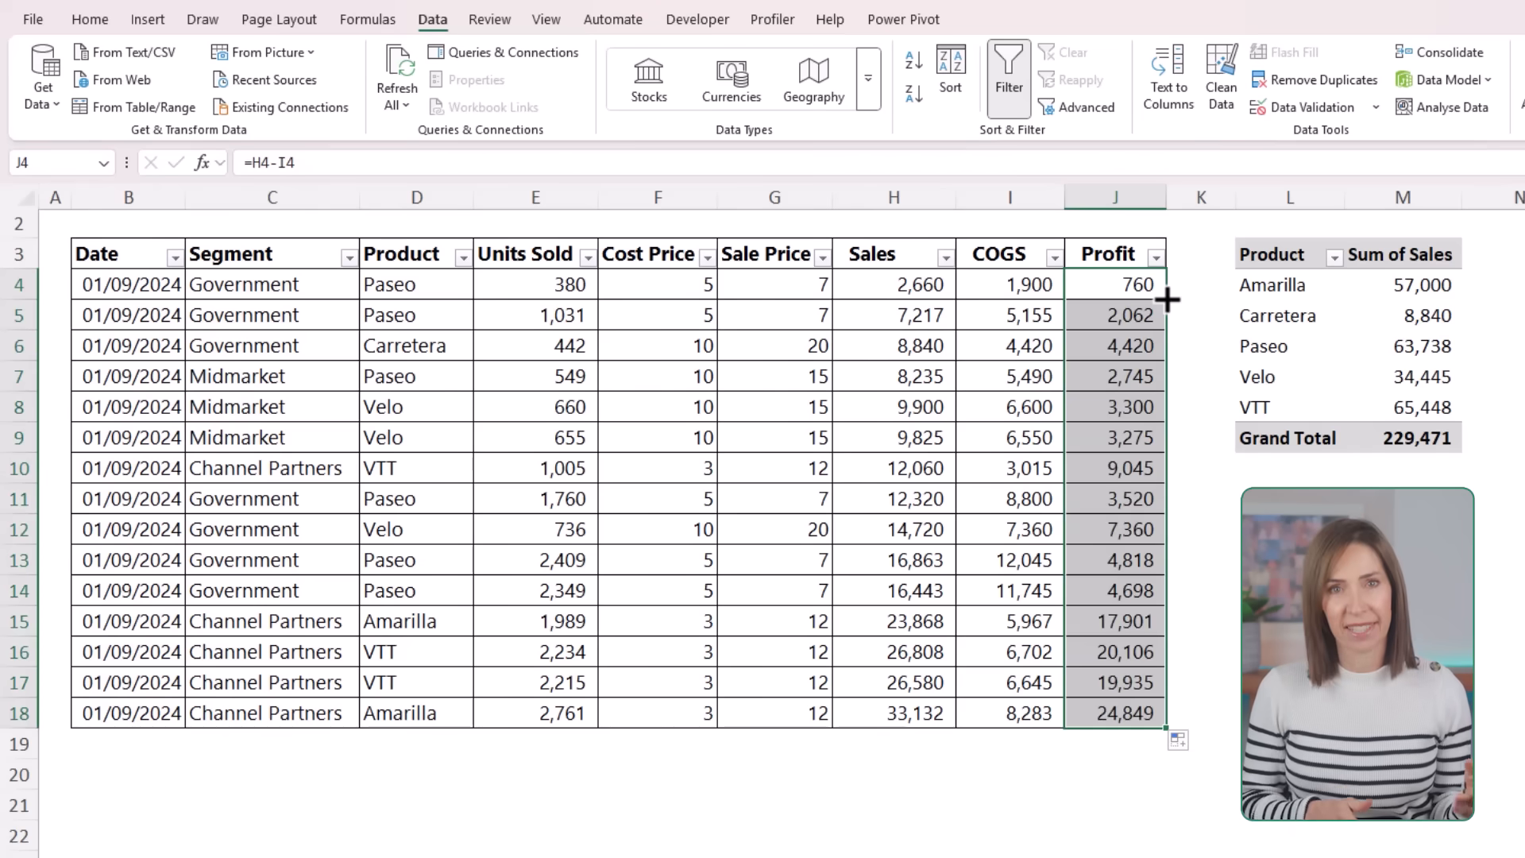
Step: Label G19 as Total and add sums for the Sales, COGS and Profit columns in H19:J19
click(776, 736)
text(Total)
key(Tab)
key(shift+Right)
key(shift+Right)
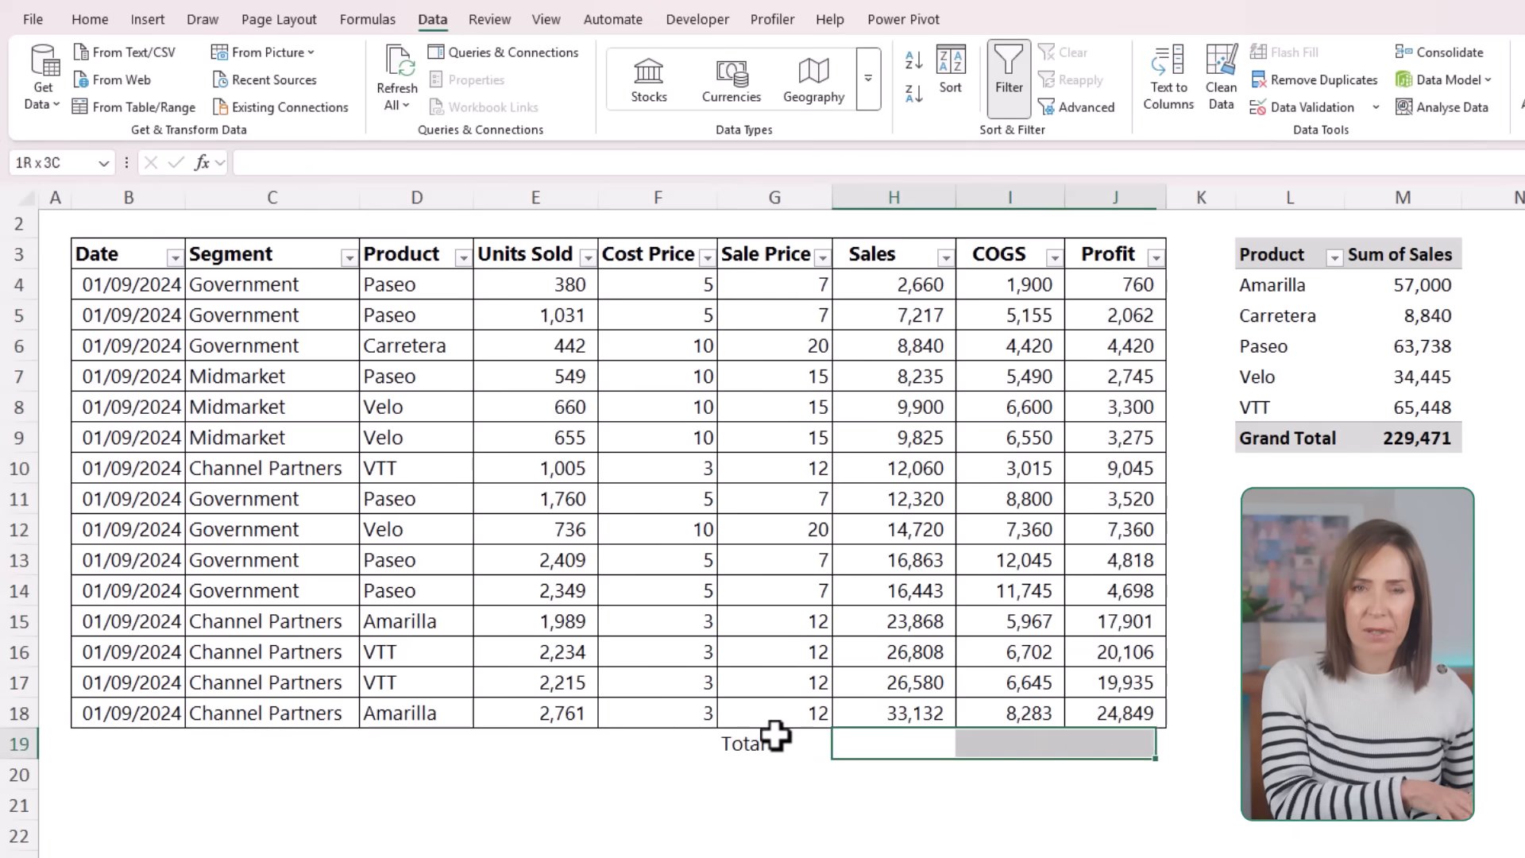
key(alt+equal)
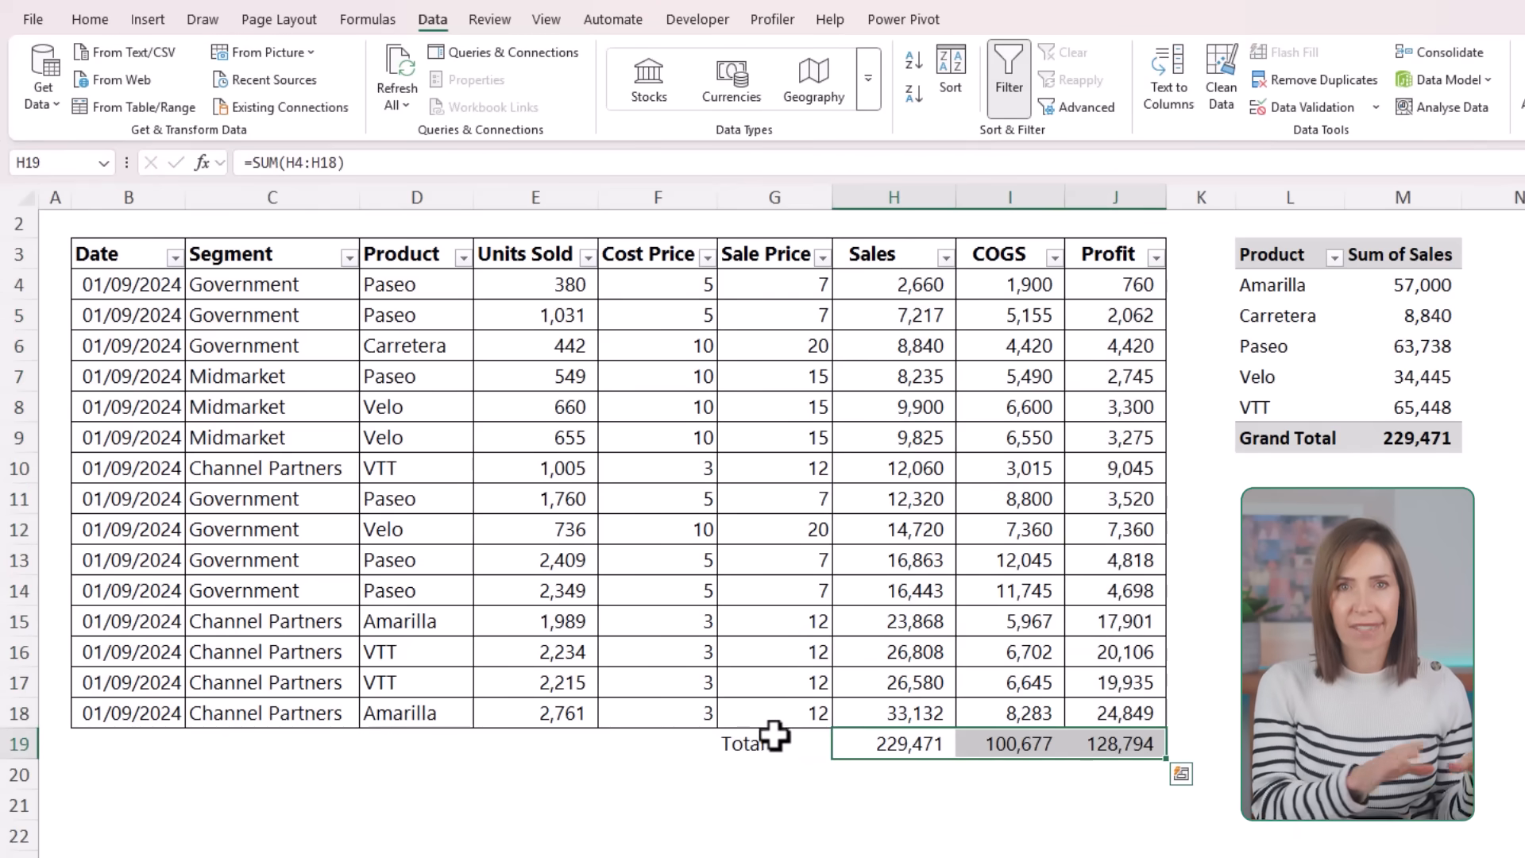
Step: Make the totals row cells G19:J19 bold
click(775, 739)
key(shift+Right)
key(shift+Right)
key(shift+Right)
key(ctrl+b)
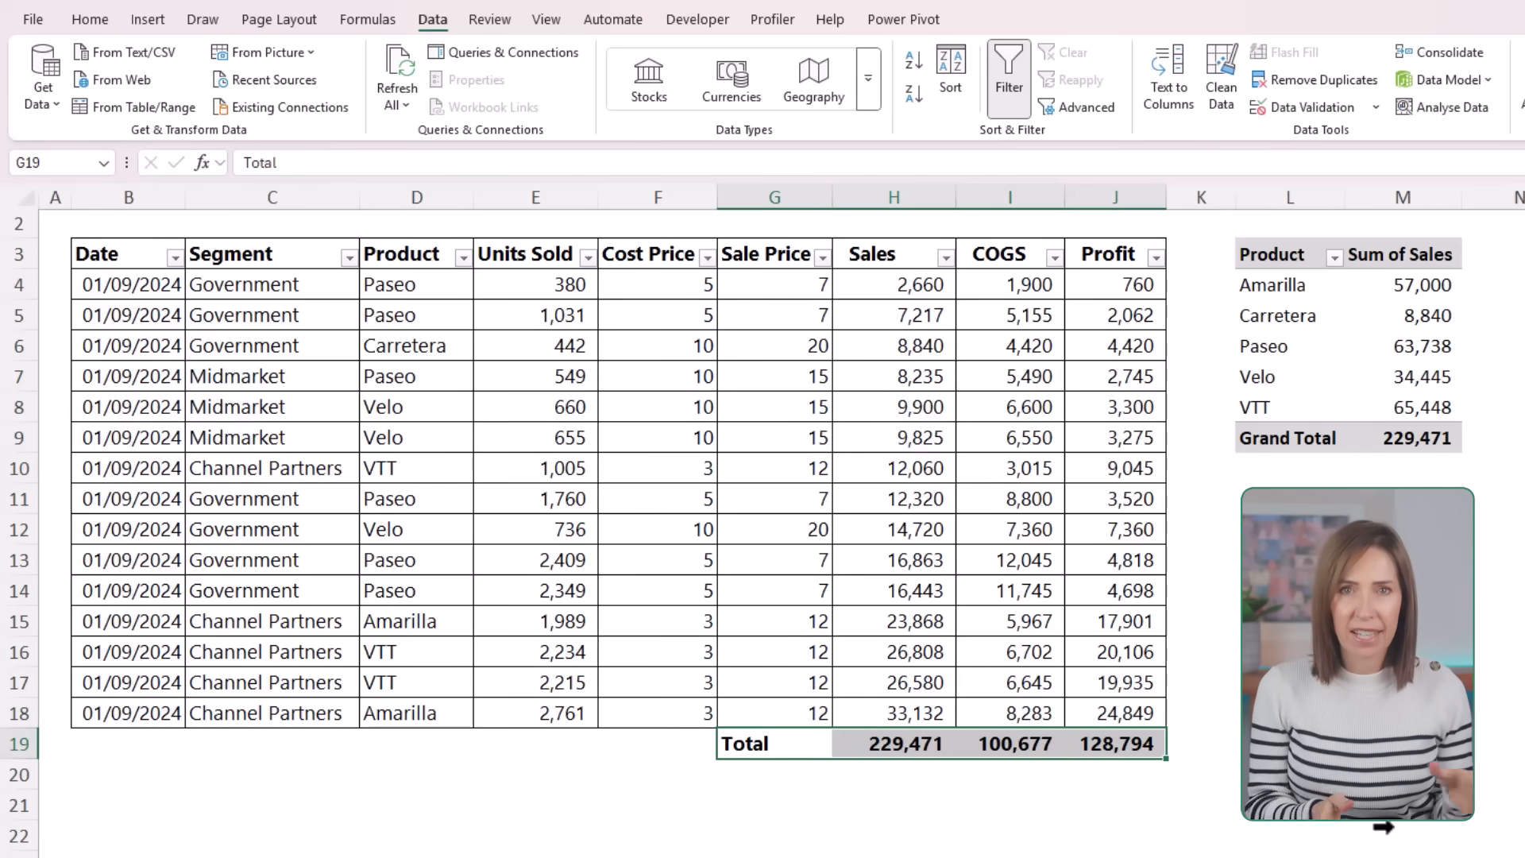
Step: Insert a new row above the totals row and copy the formatting of row 18 onto it
right_click(22, 743)
click(119, 516)
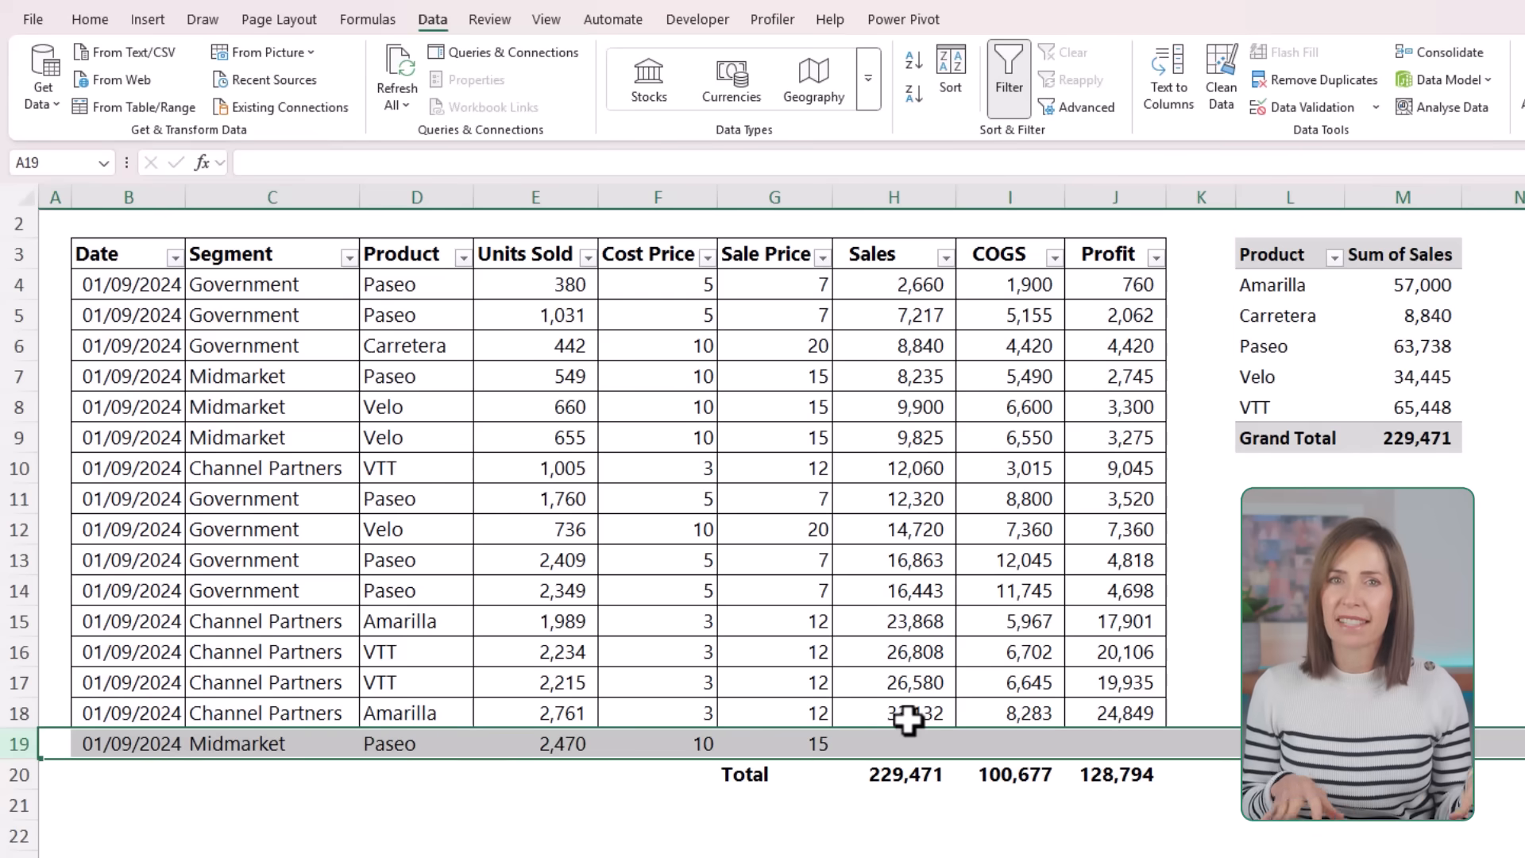
click(177, 713)
key(ctrl+shift+Right)
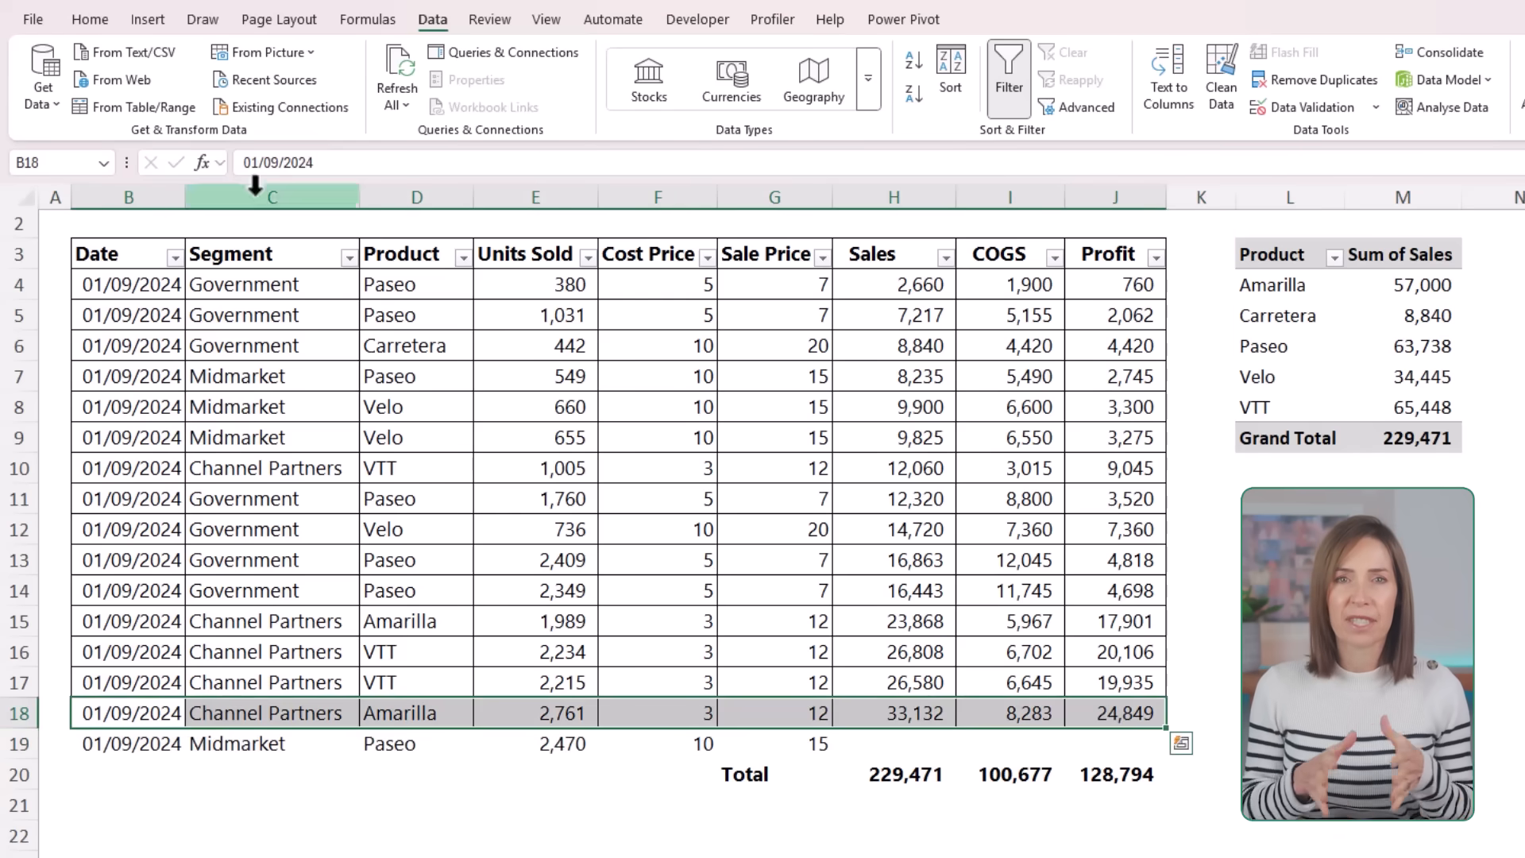
click(90, 19)
click(135, 106)
click(129, 743)
Step: Fill the Sales, COGS and Profit formulas down into row 19 and extend the row 20 sums to include it
mouse_move(894, 713)
mouse_down()
mouse_move(1134, 715)
mouse_move(1170, 749)
mouse_up()
click(924, 772)
key(F2)
drag(956, 727, 1134, 790)
key(ctrl+Return)
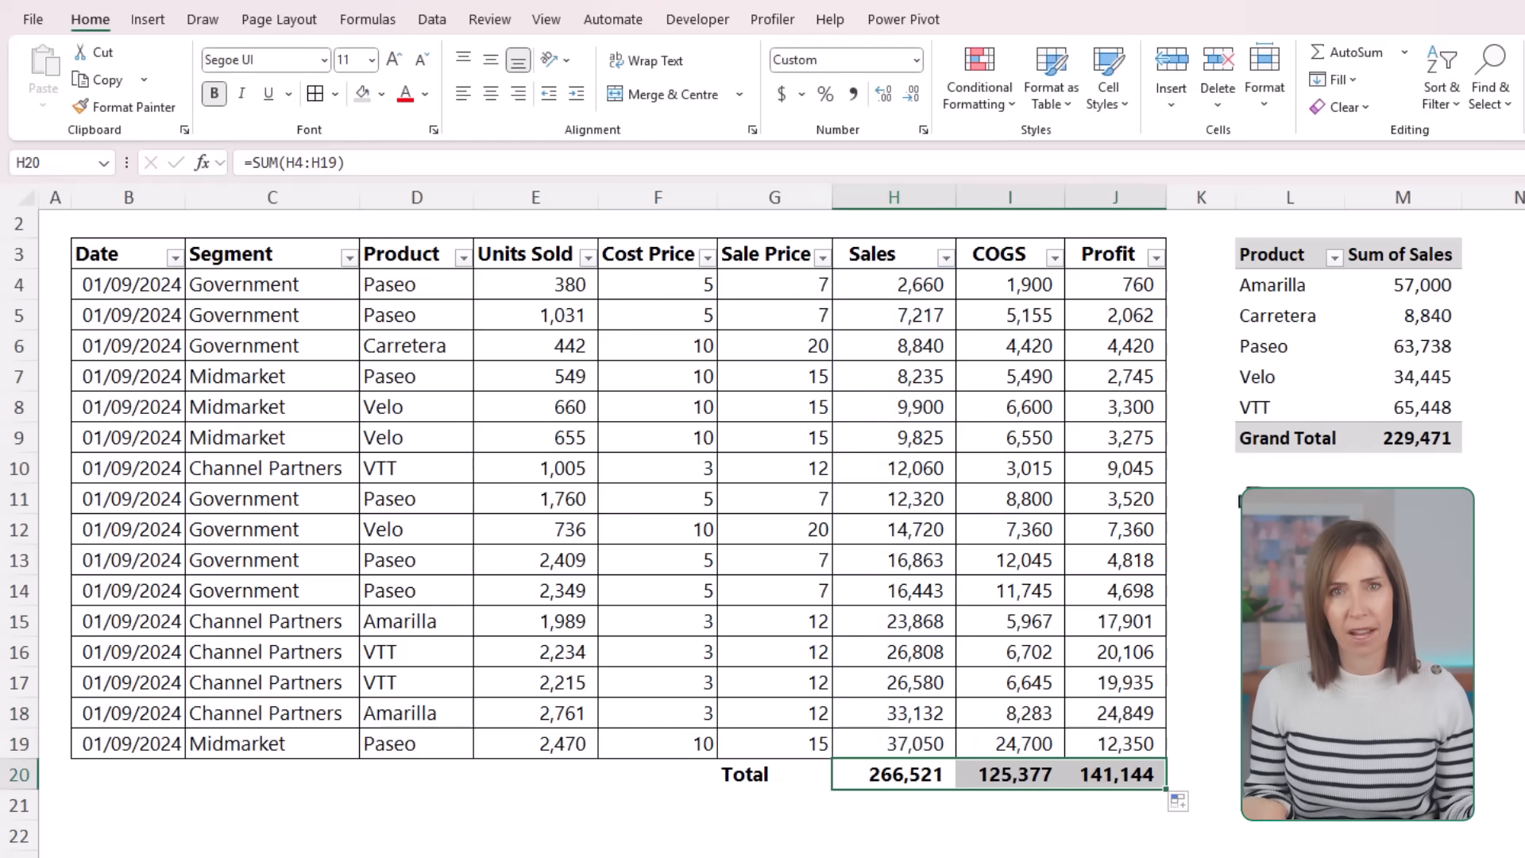
click(1291, 385)
click(1403, 439)
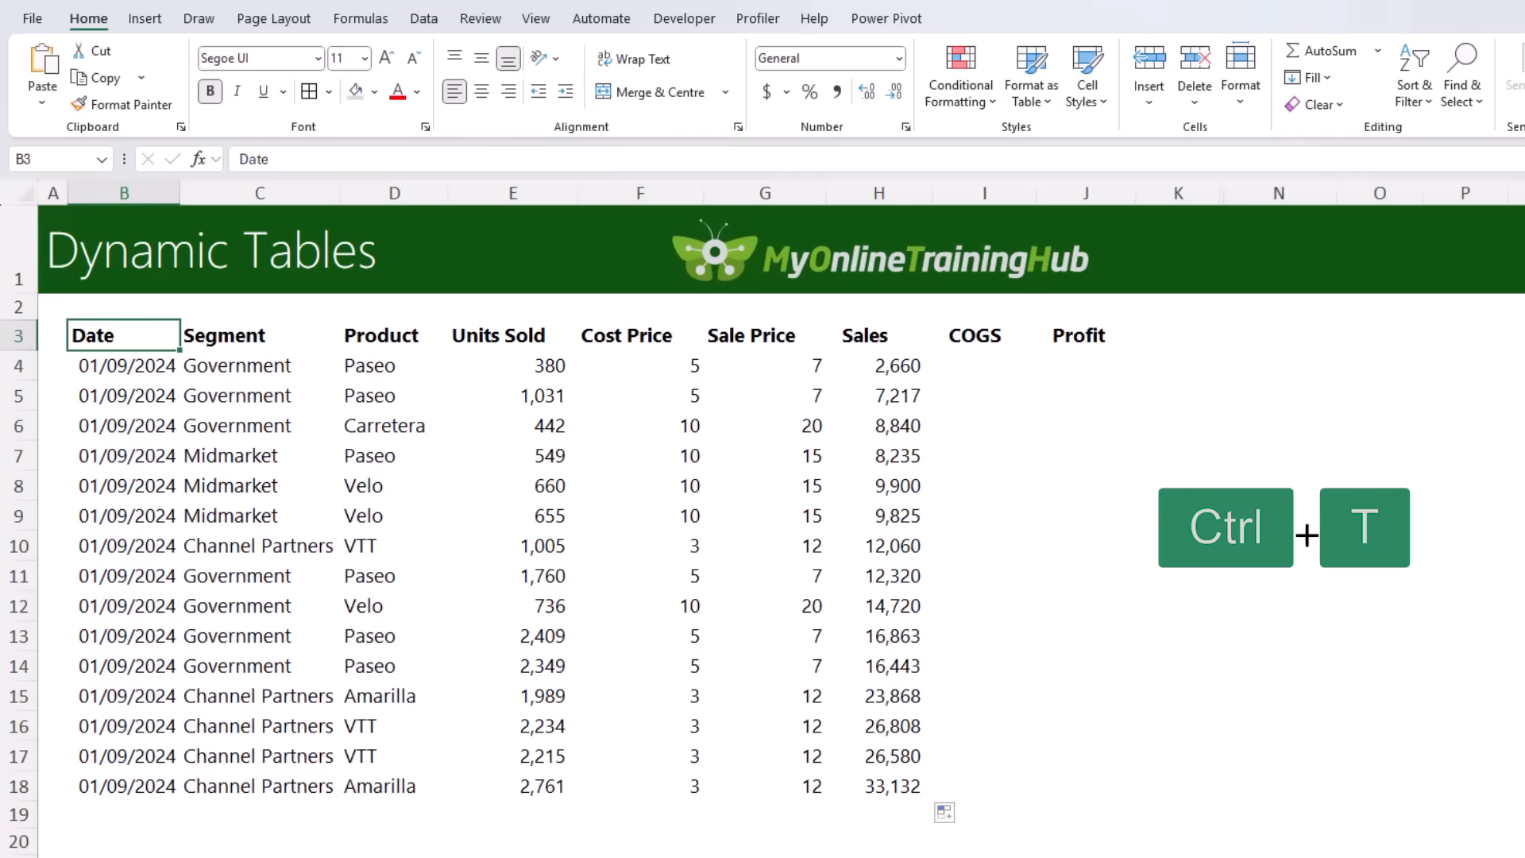
Step: Format the range B3:J18 as a table with headers, using a green style from the Medium group
click(1033, 99)
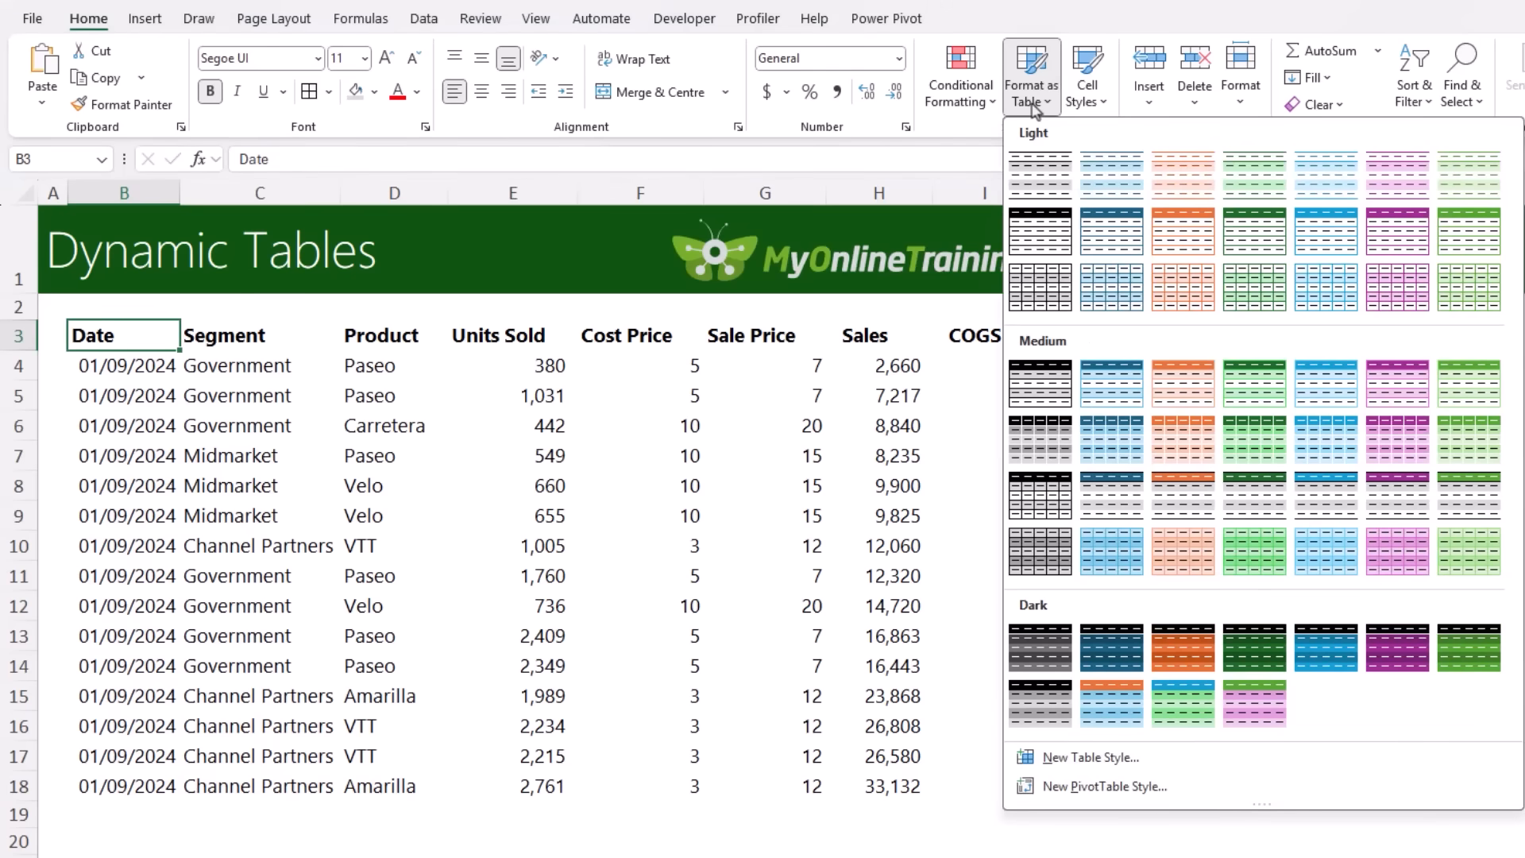
click(1279, 405)
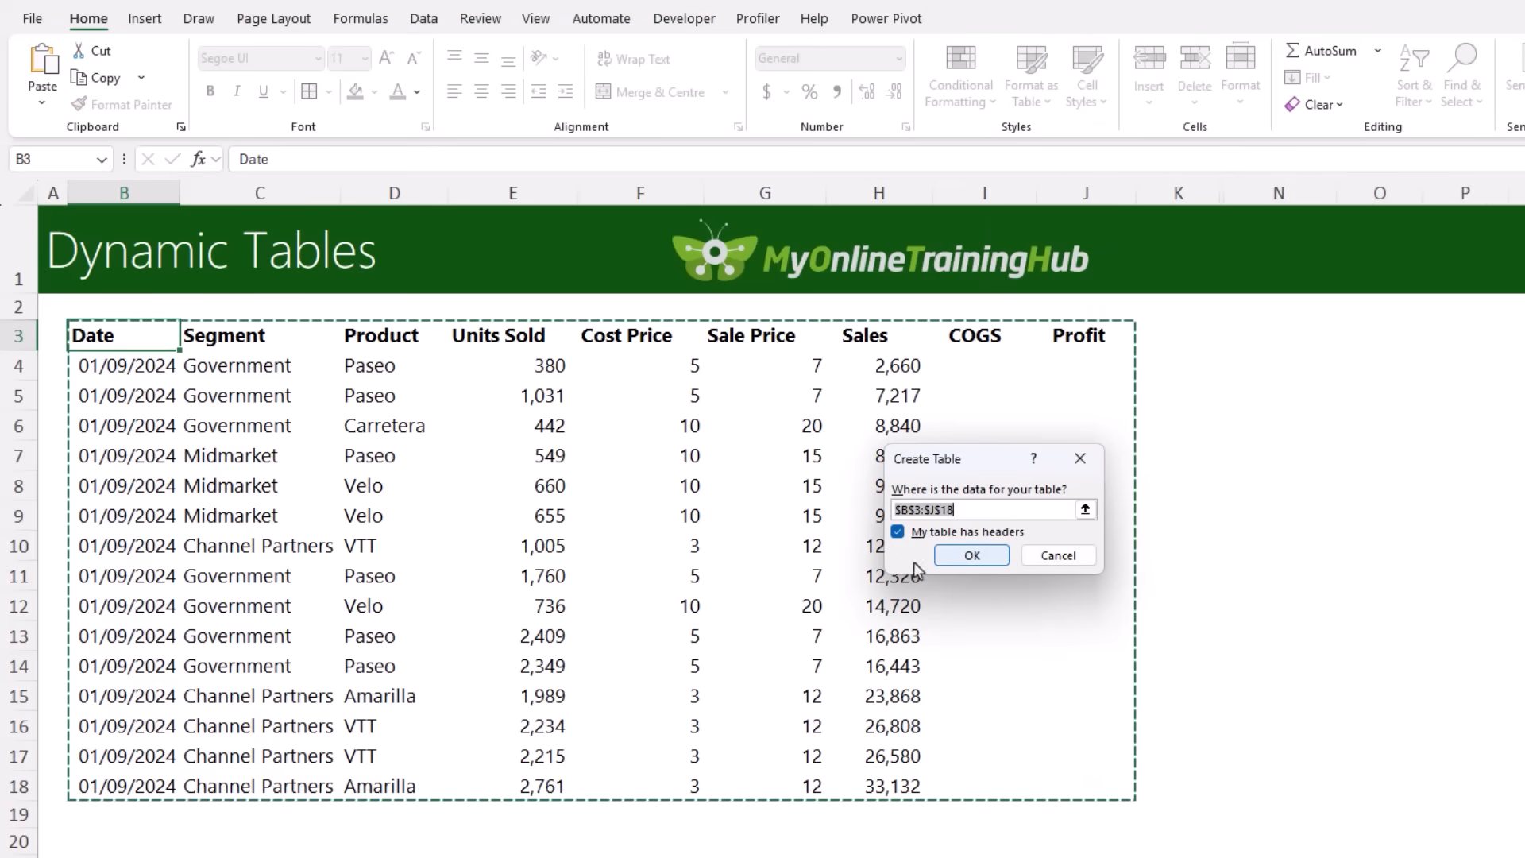
click(970, 554)
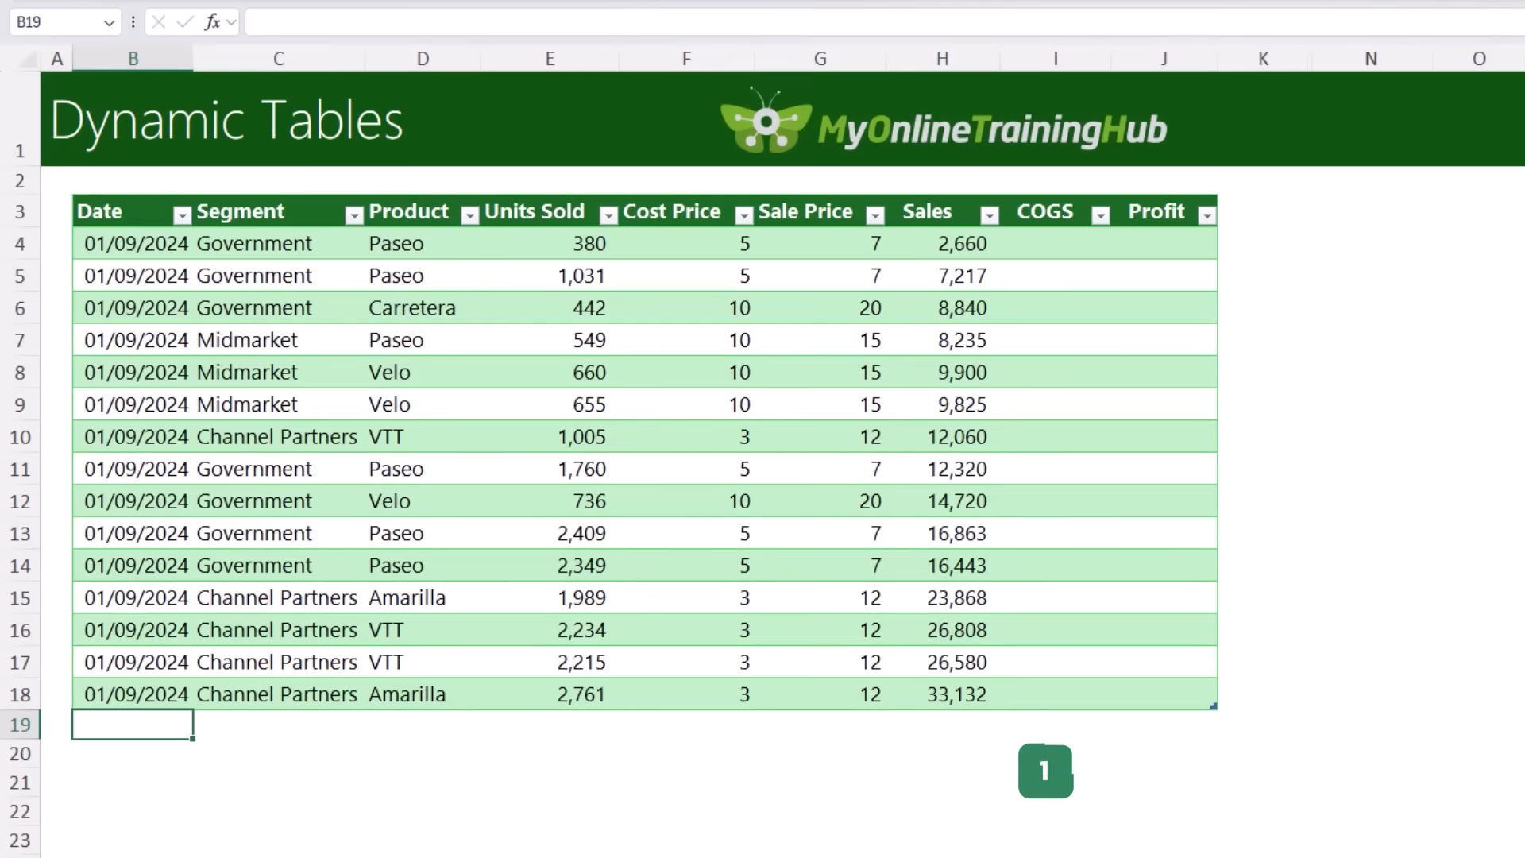
Step: Add a record in row 19 below the table: 01/09/2024, Midmarket, Paseo, 2470 units sold, cost price 10, sale price 15
text(01/09/2024)
key(Tab)
text(Midmarket)
key(Tab)
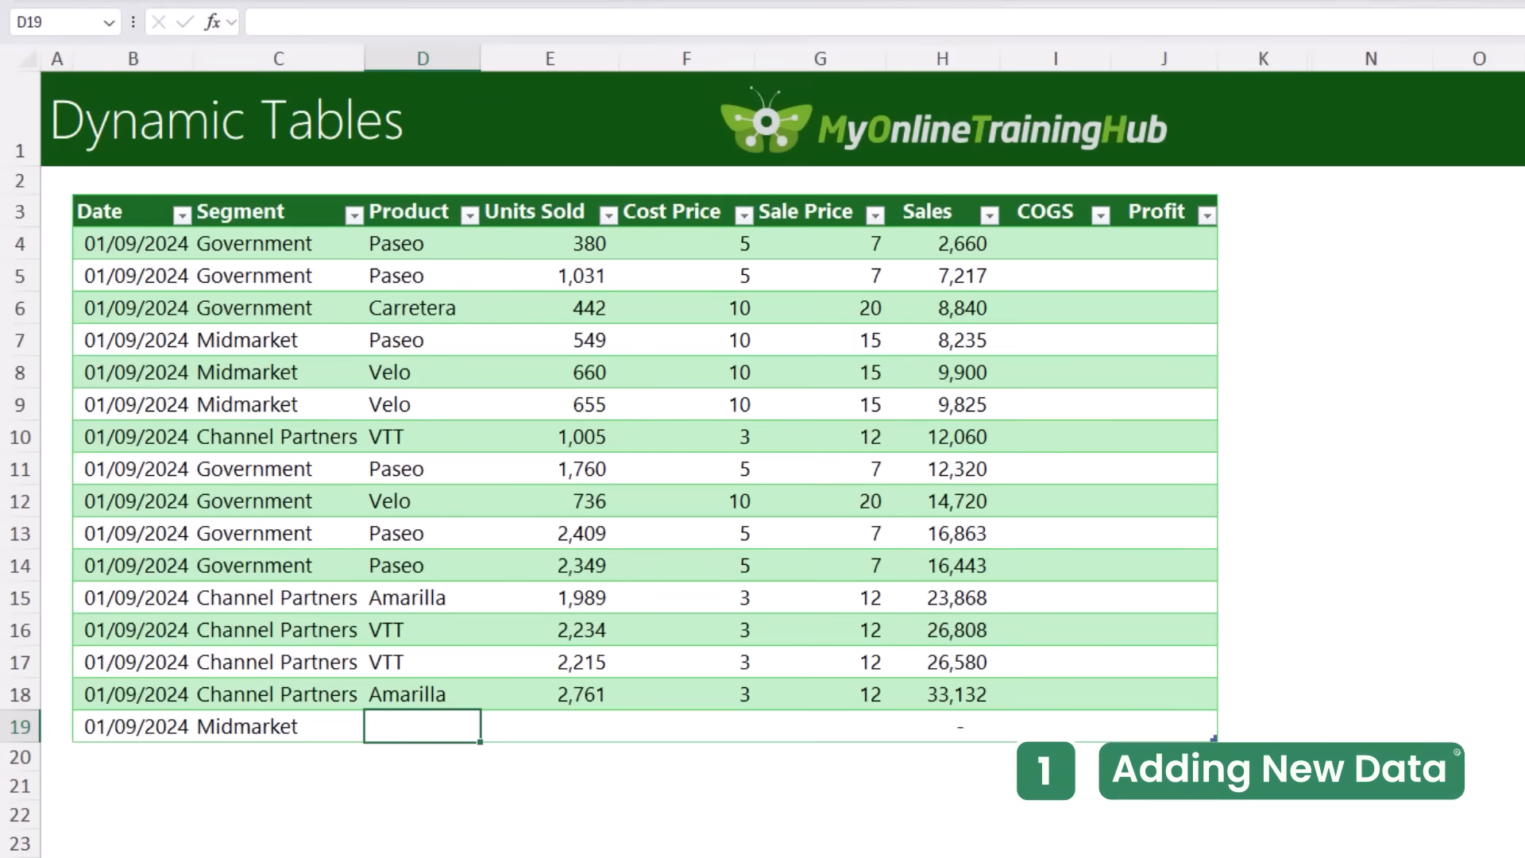
text(Paseo)
key(Tab)
text(2470)
key(Tab)
text(10)
key(Tab)
text(15)
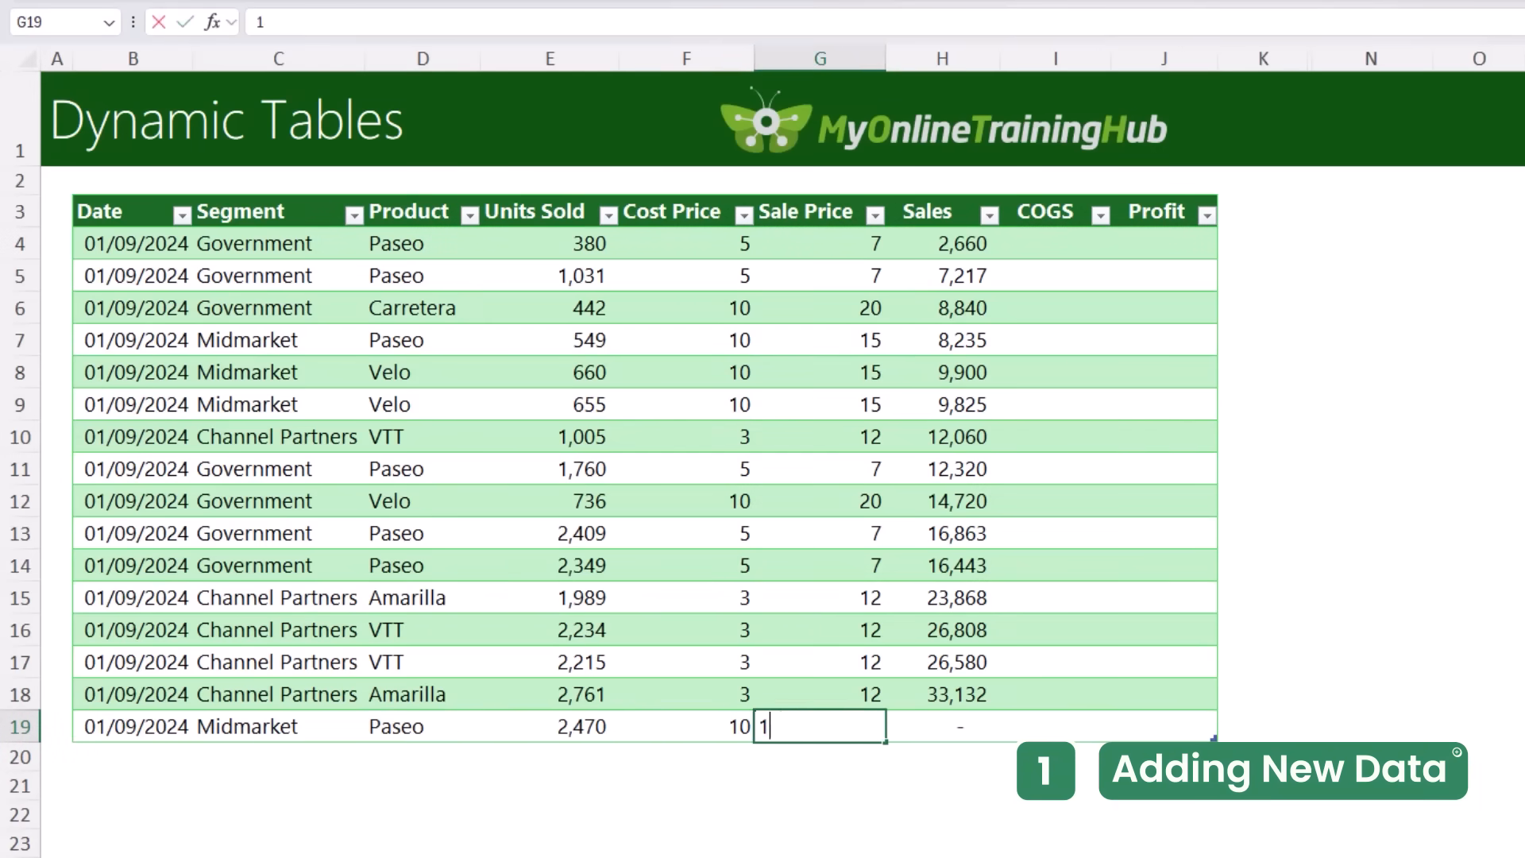
key(Tab)
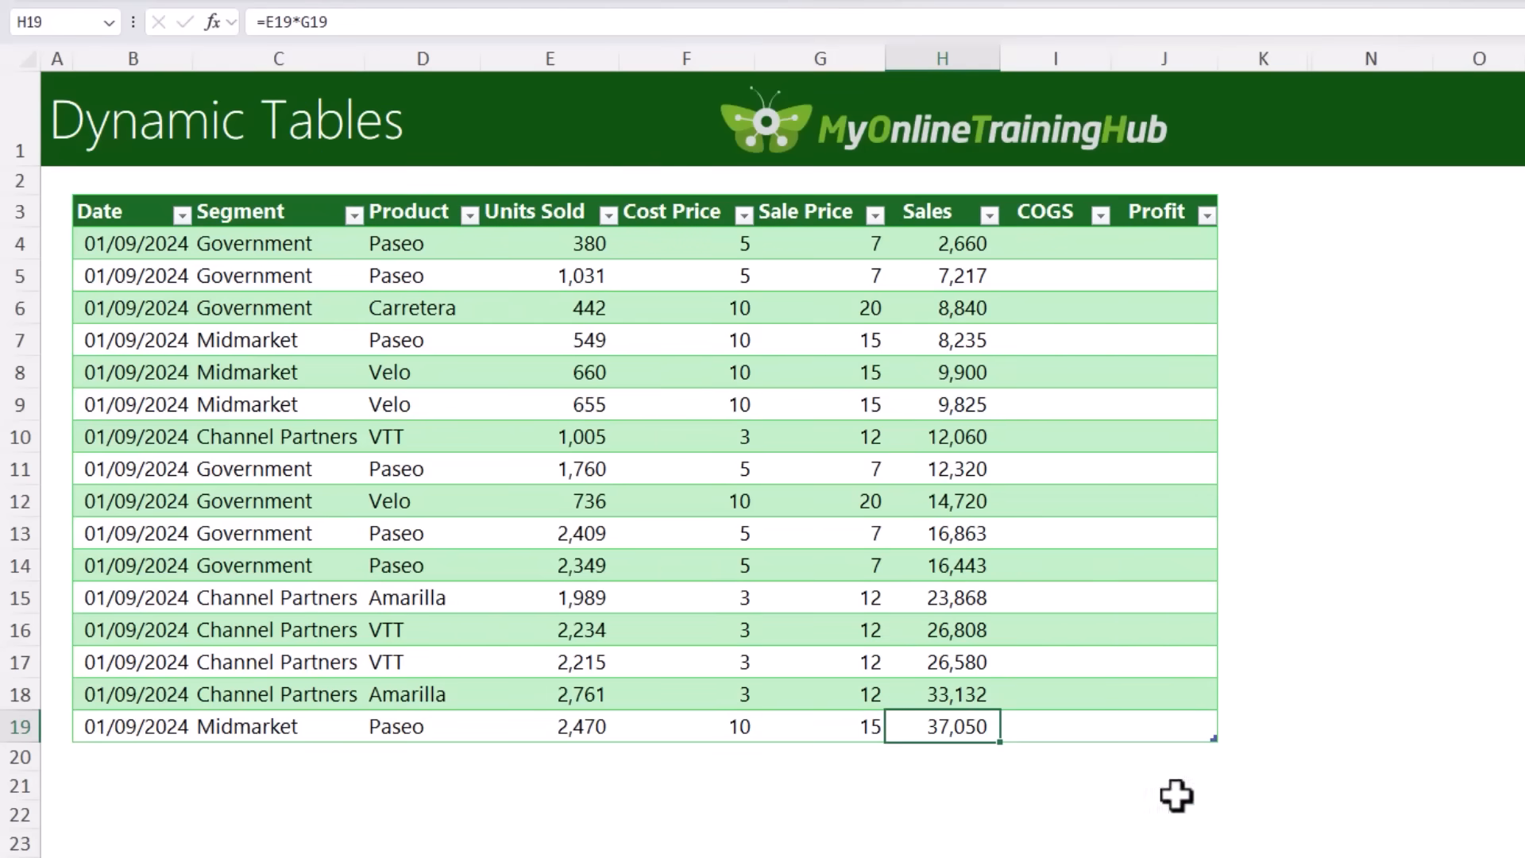
Step: Fill the COGS column with the structured formula =[@[Units Sold]]*[@[Cost Price]], entered in I4
click(1054, 243)
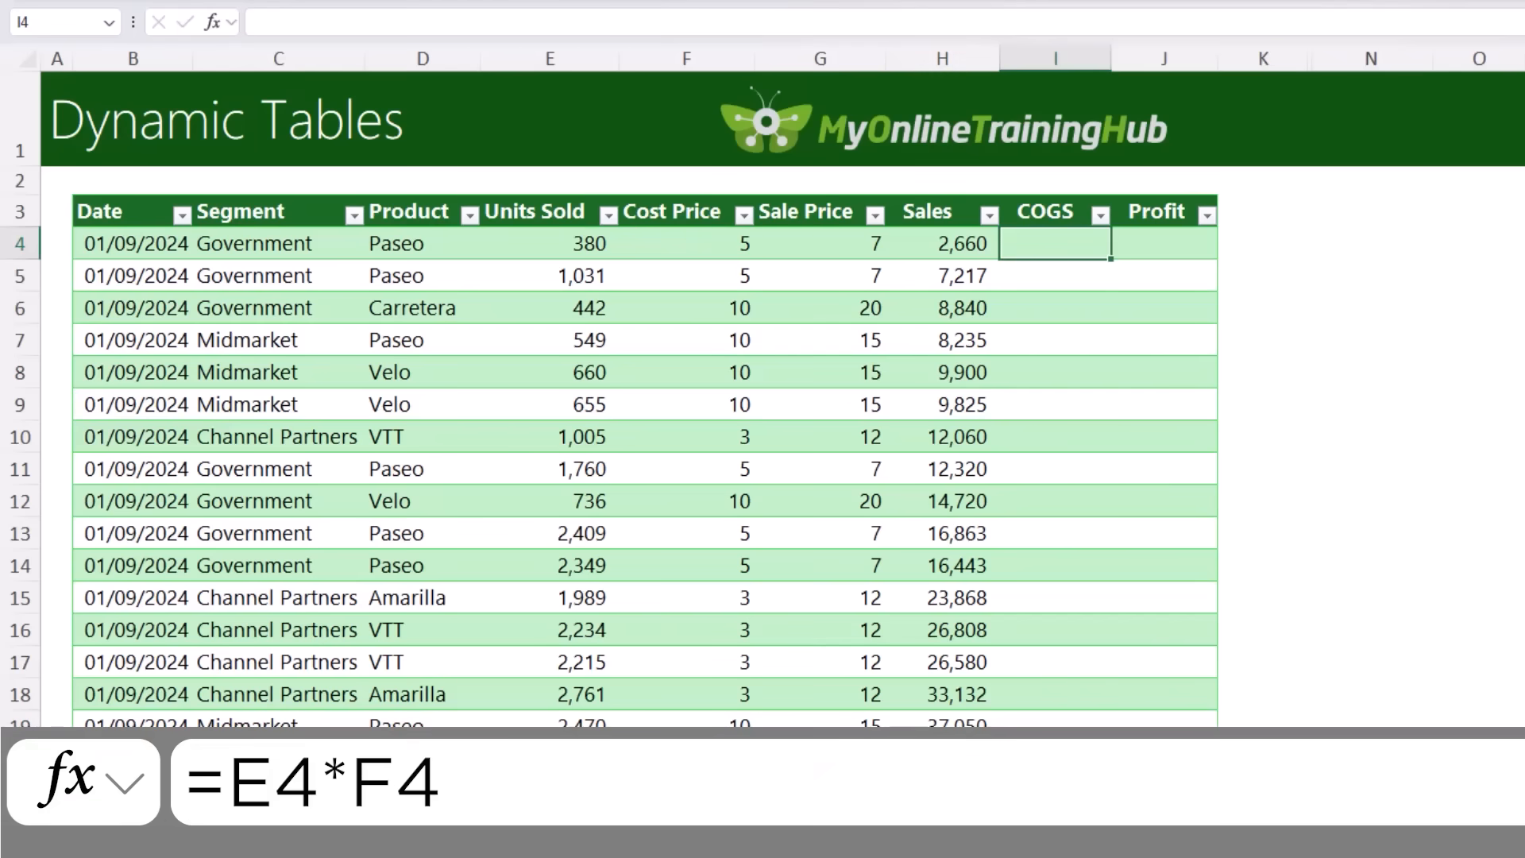
text(=)
key(Left)
key(Left)
key(Left)
key(Left)
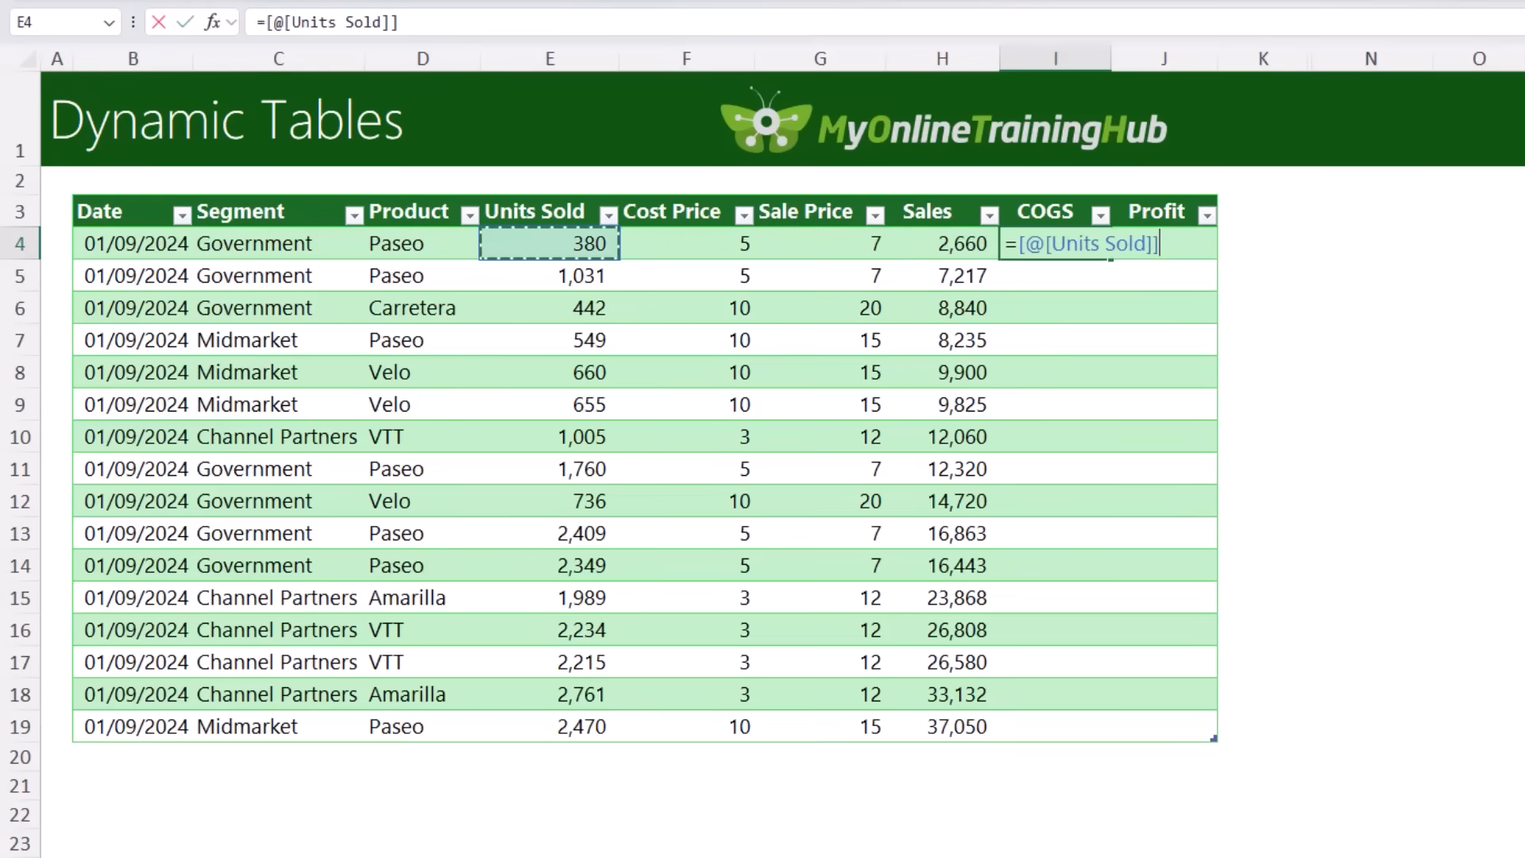
text(*)
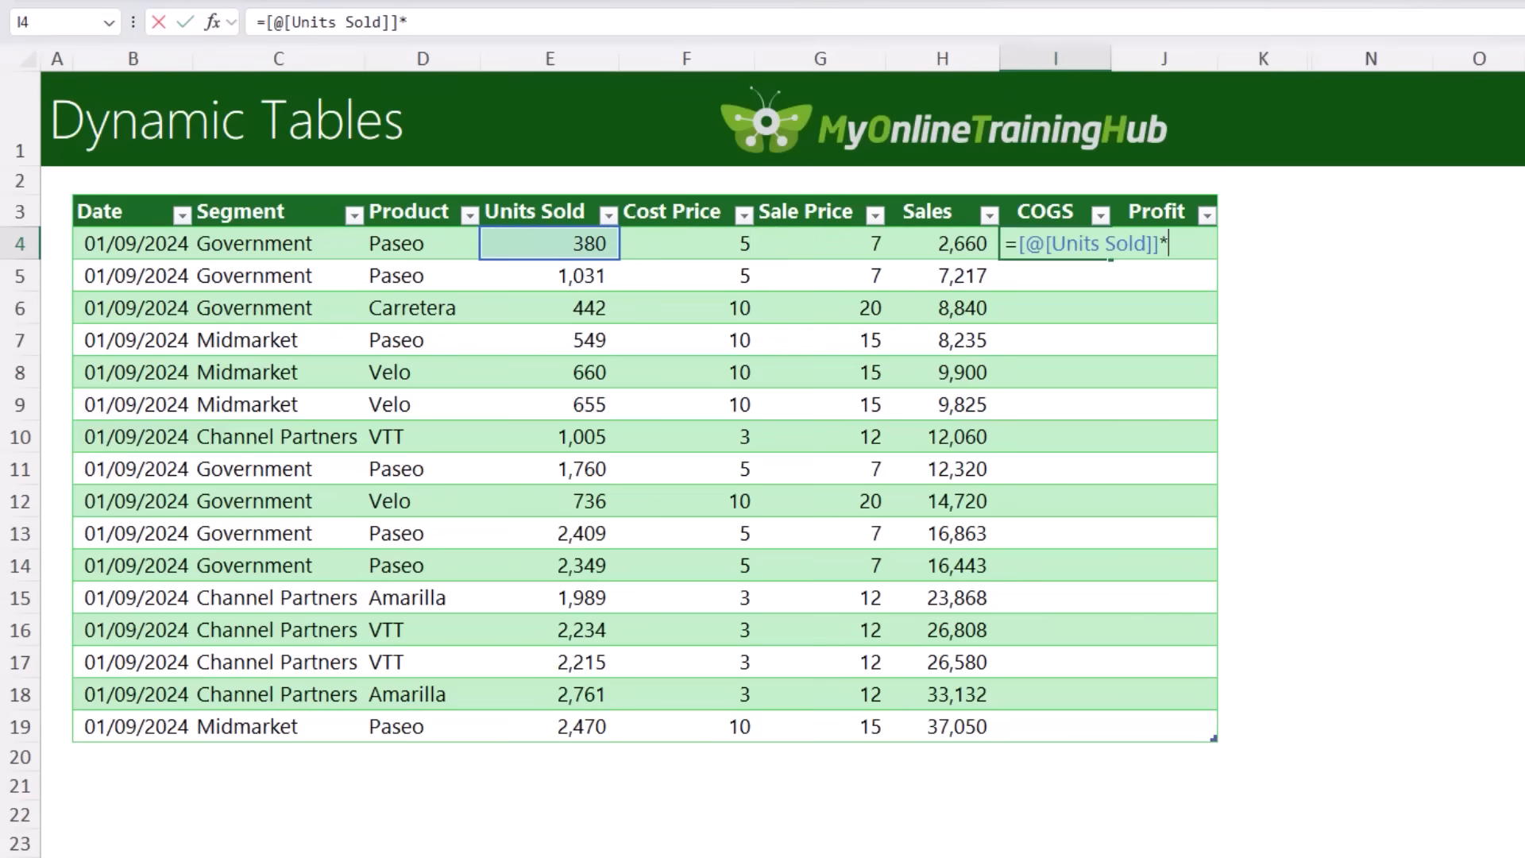
key(Left)
key(Left)
key(Left)
key(ctrl+Return)
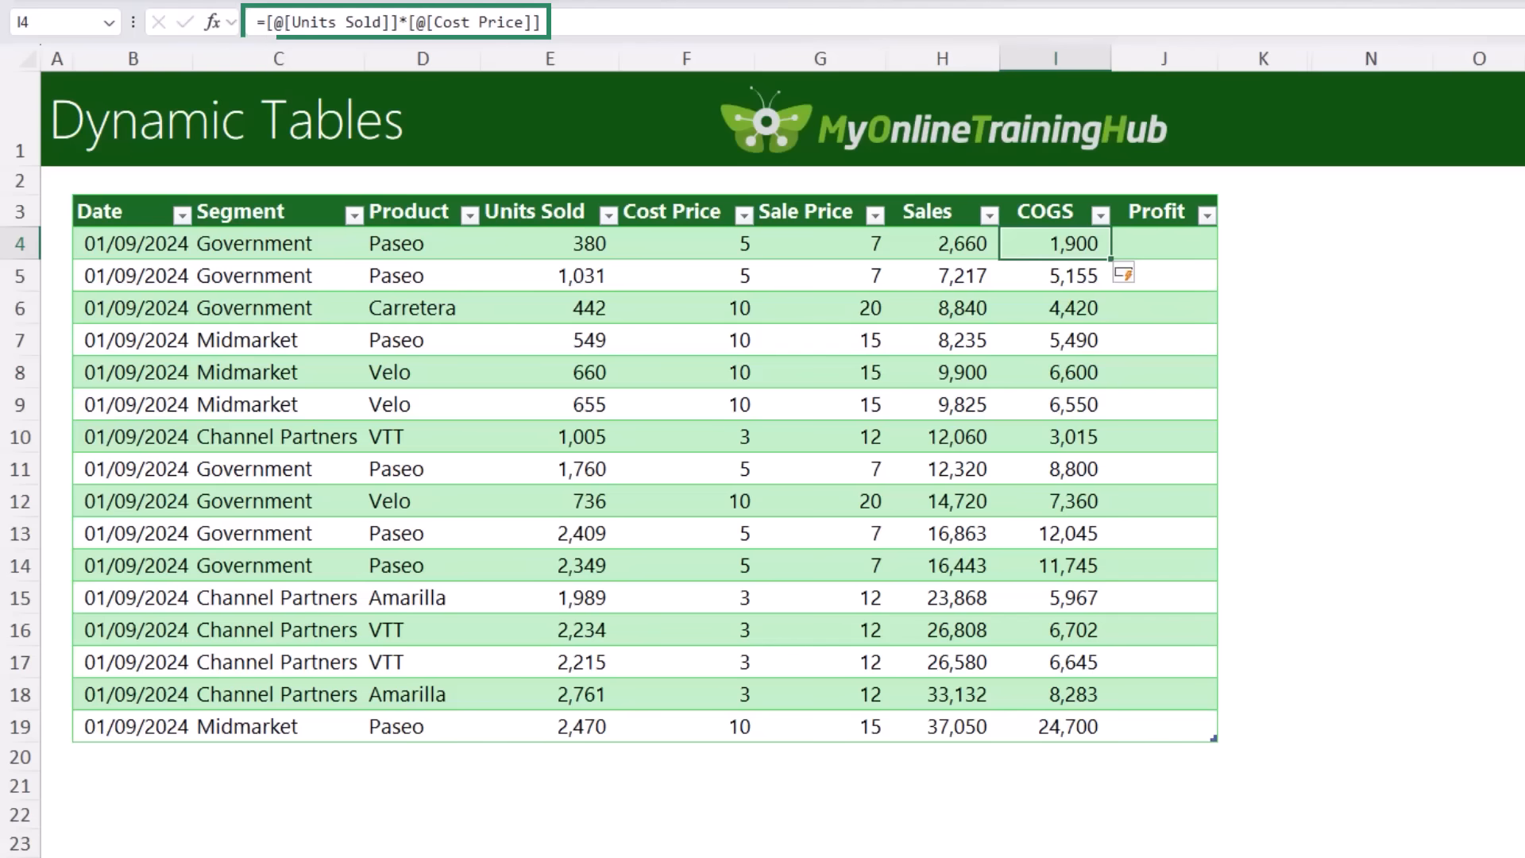
click(1163, 244)
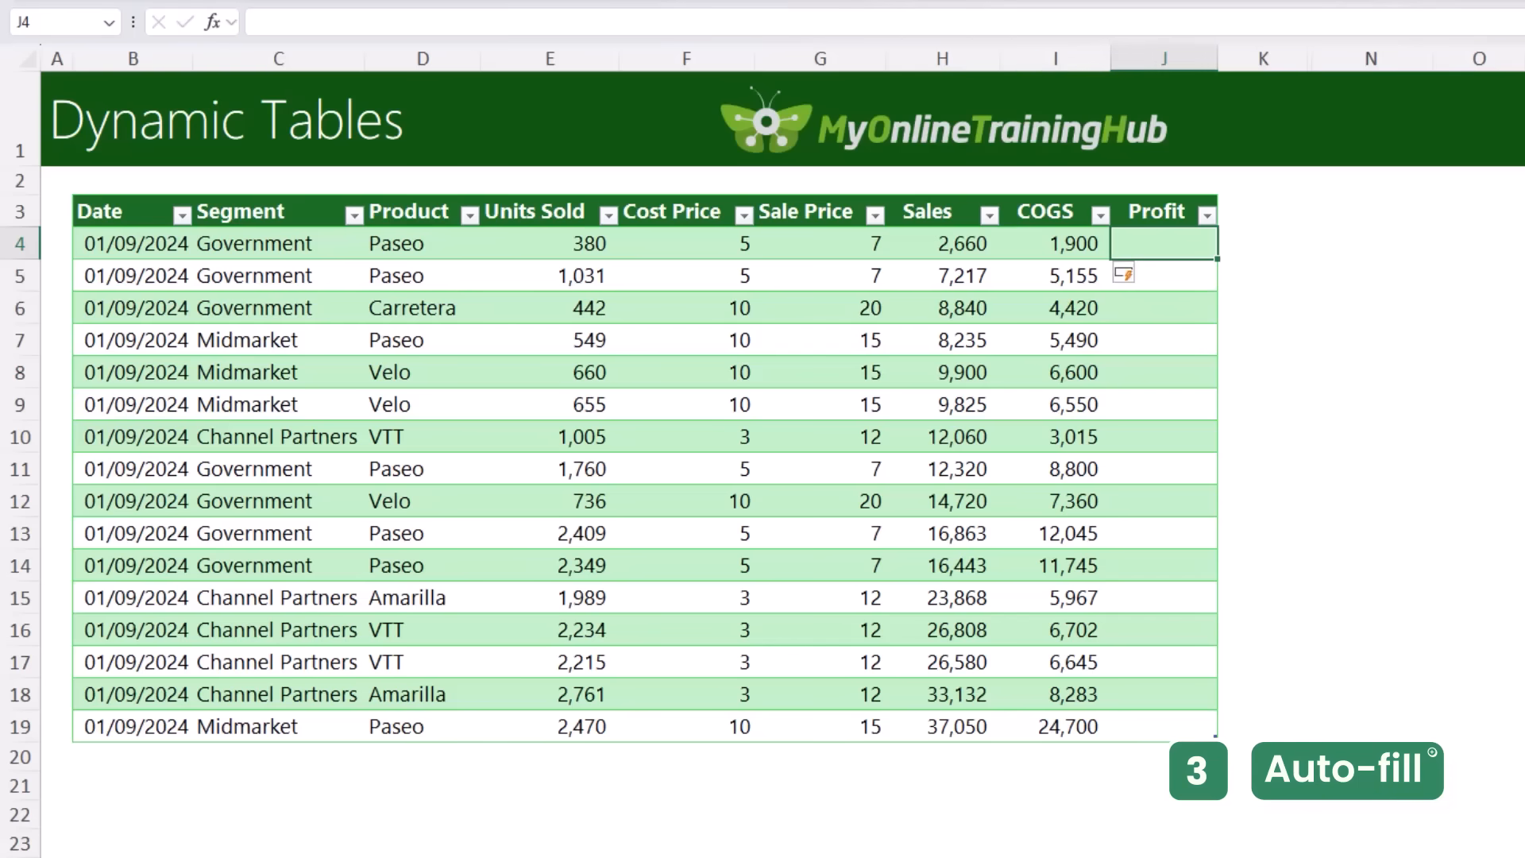
text(=)
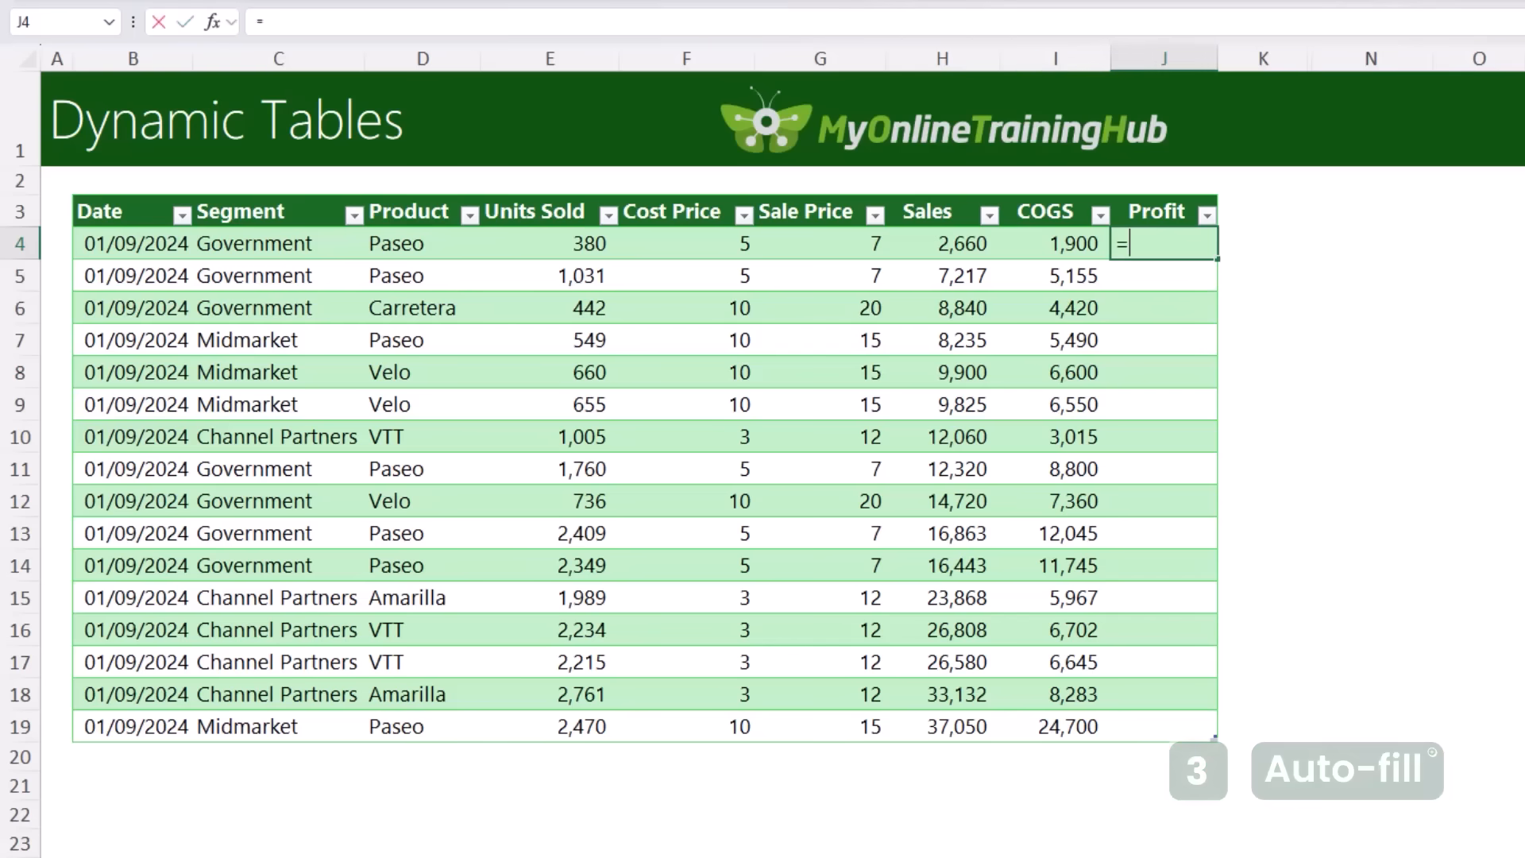
key(Left)
key(Left)
text(-)
key(Left)
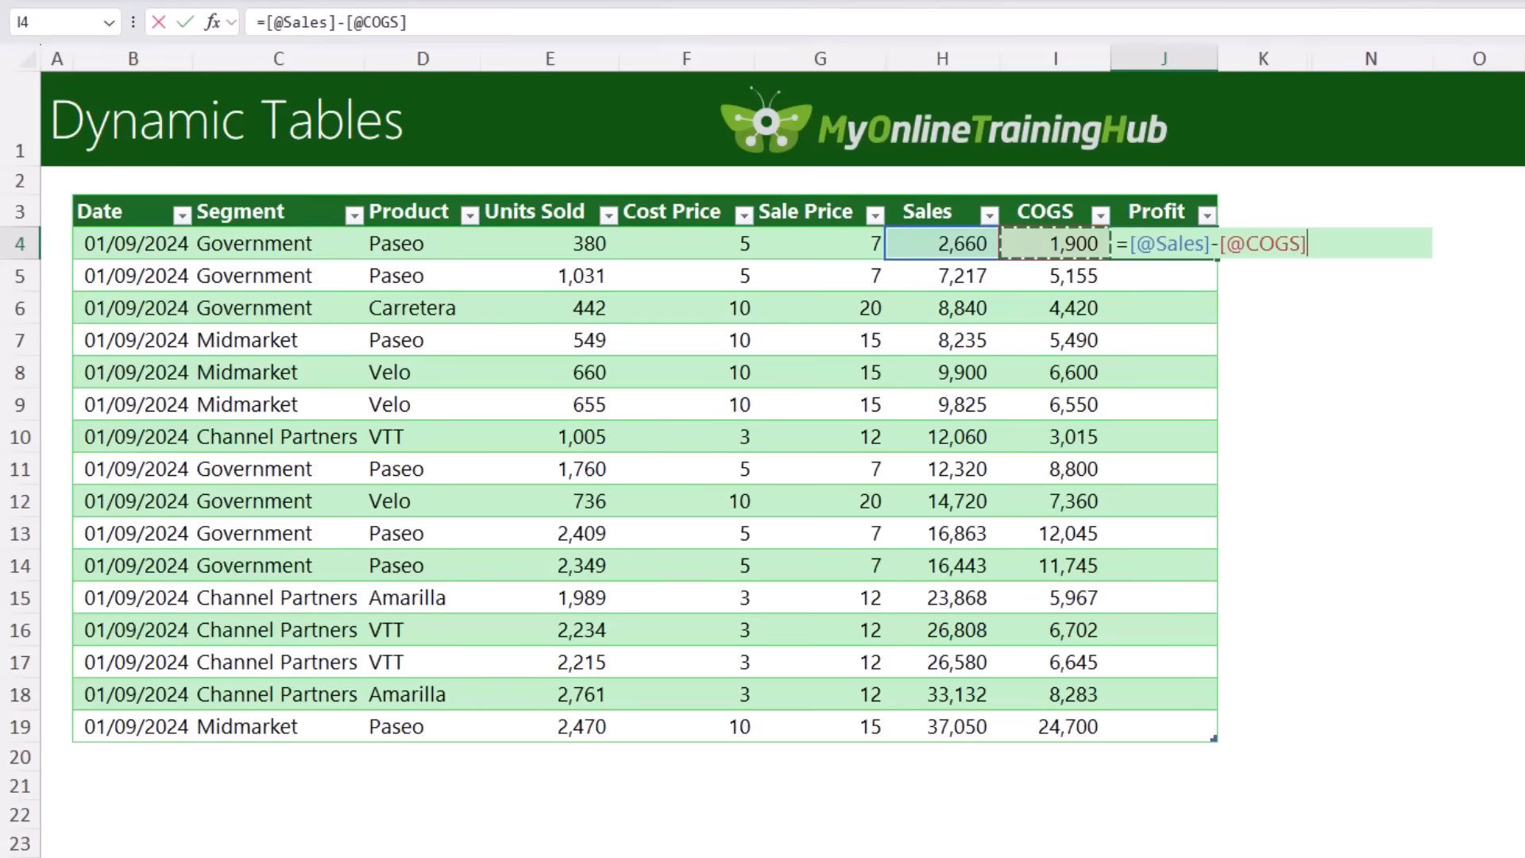
key(Return)
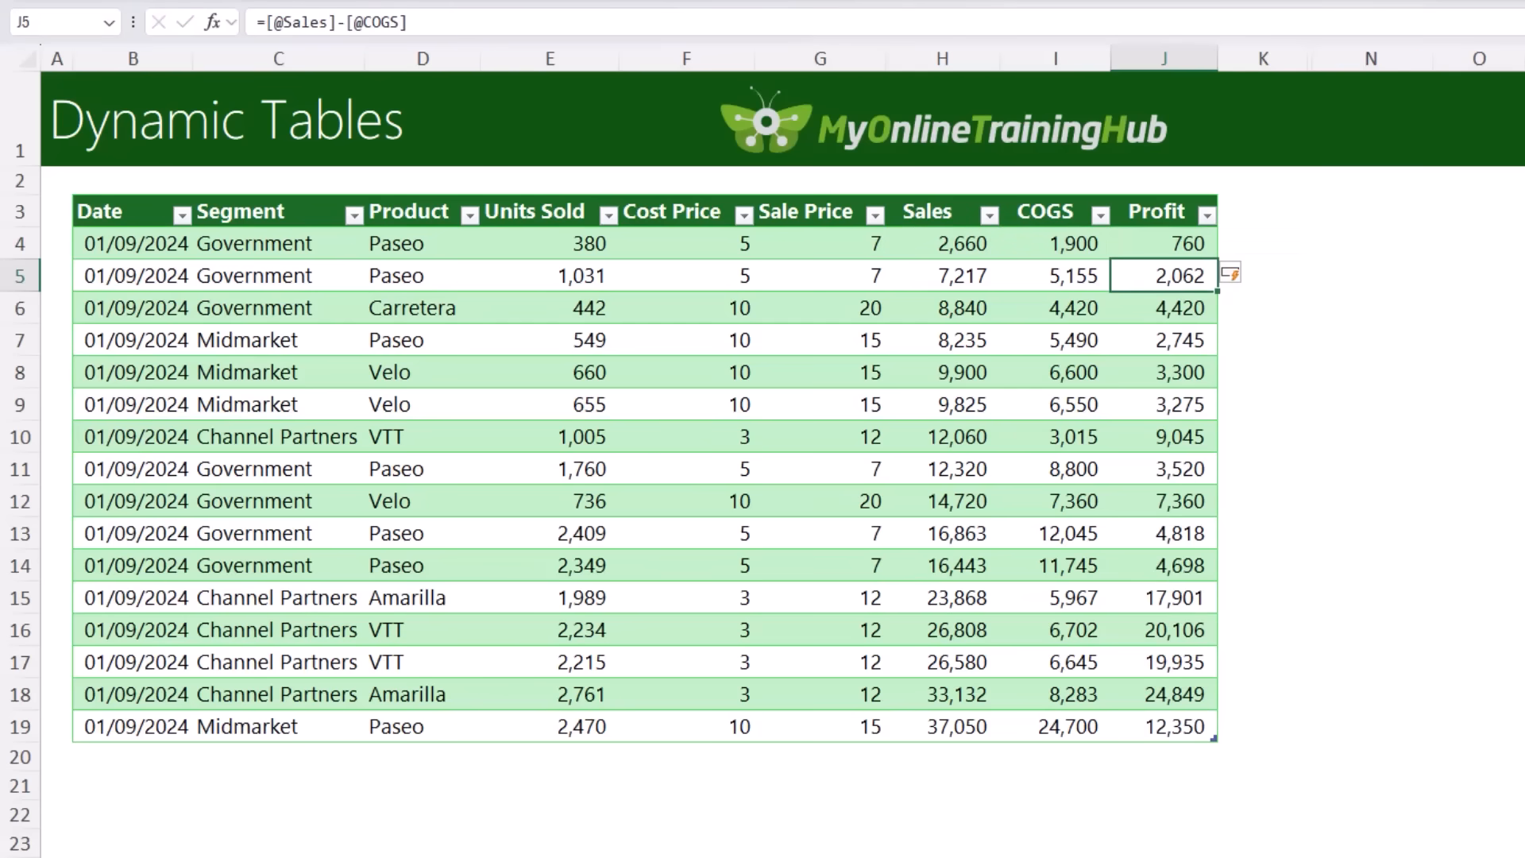
Step: Overwrite the Profit formula in J6 with the fixed value 100
key(Down)
text(1)
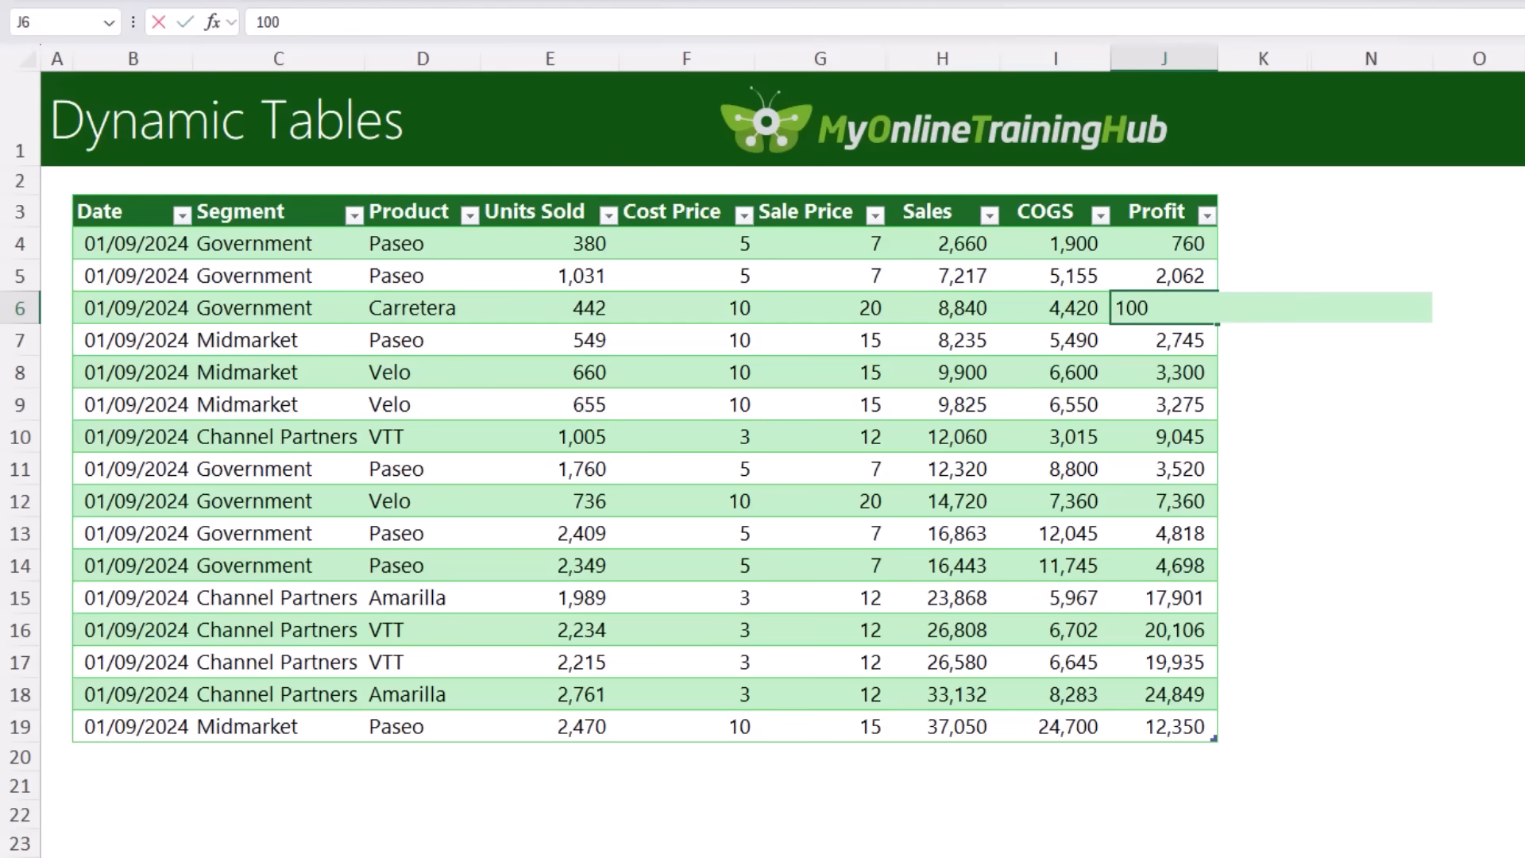
key(Return)
key(Up)
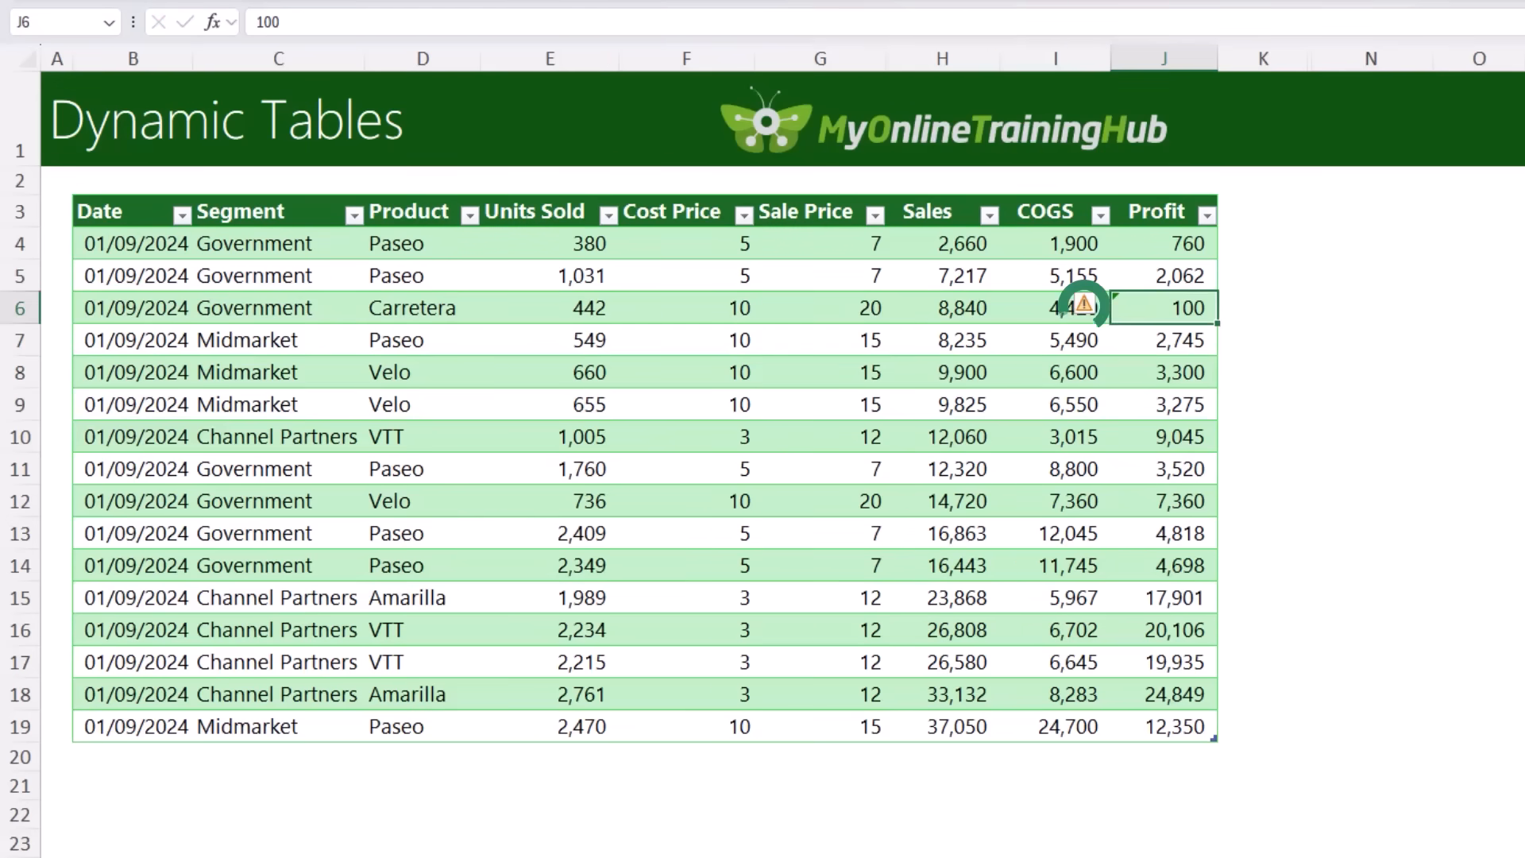
Step: Review the error-checking options for cell J6 and undo the overwritten Profit value
mouse_move(1096, 310)
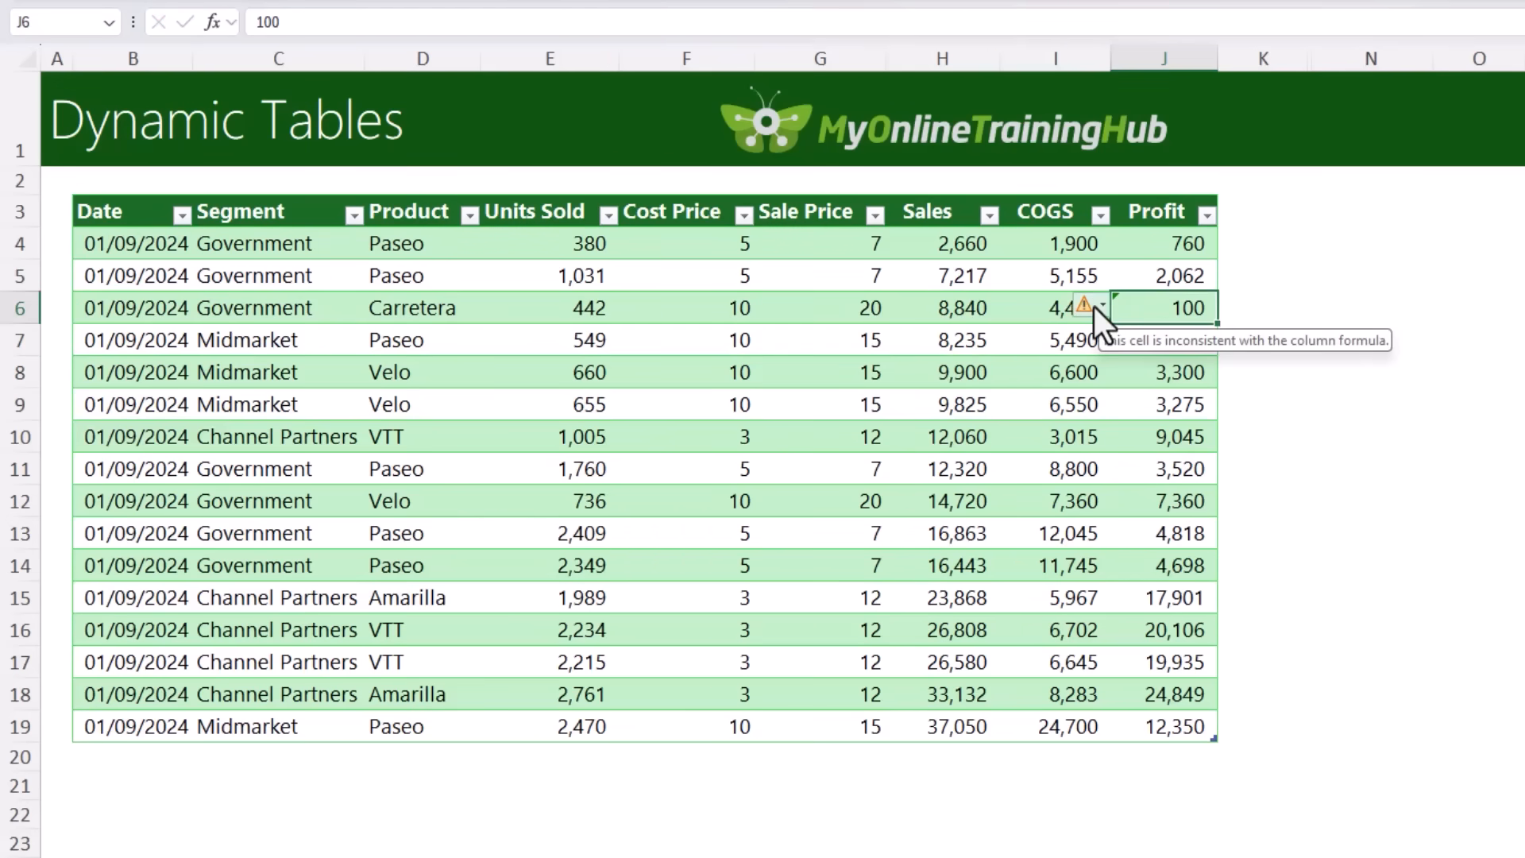
click(1093, 306)
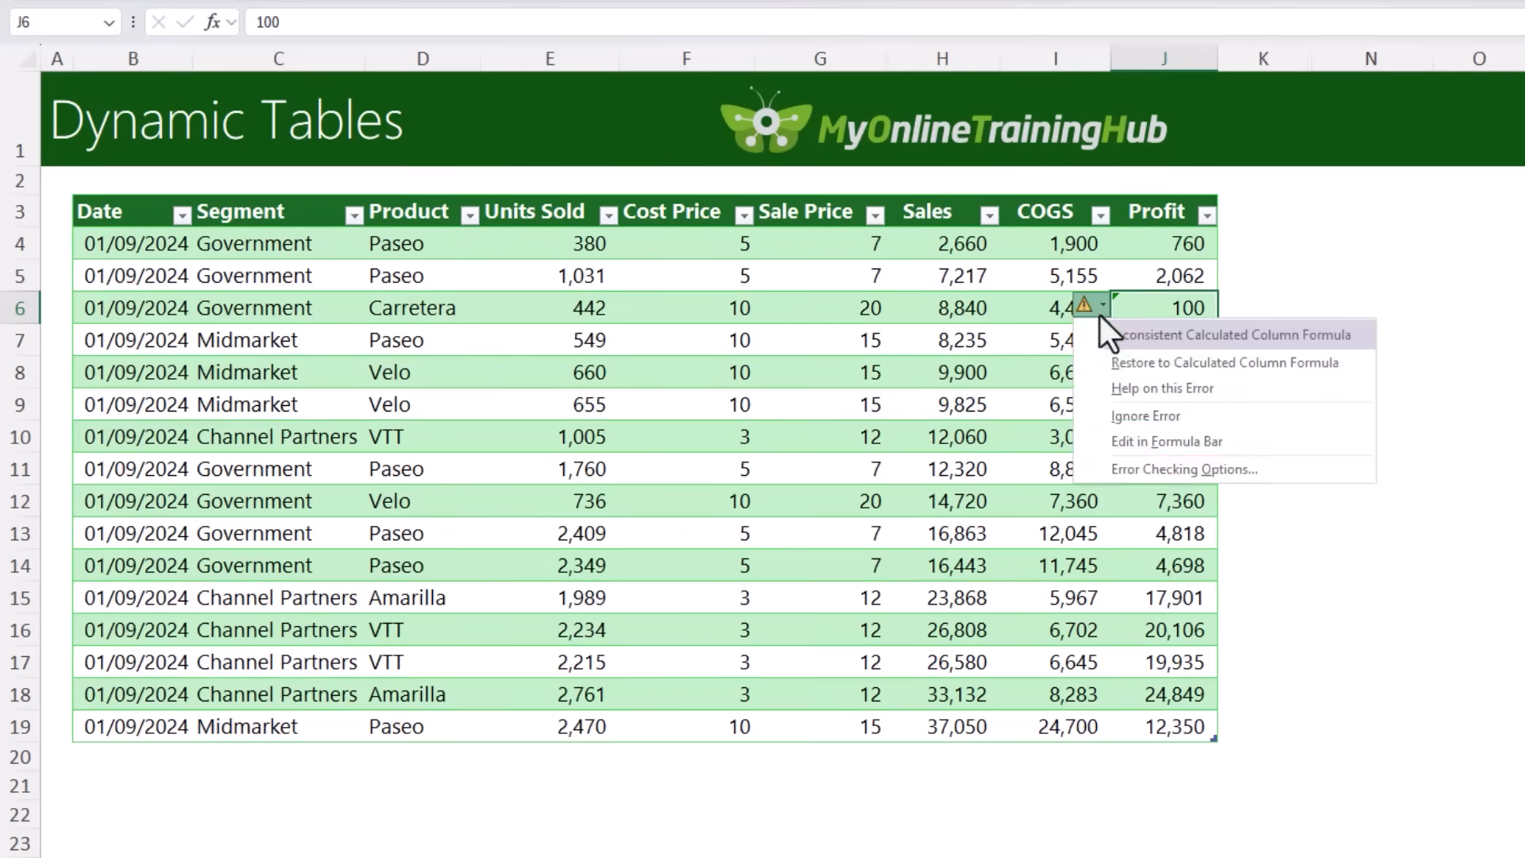
click(1095, 312)
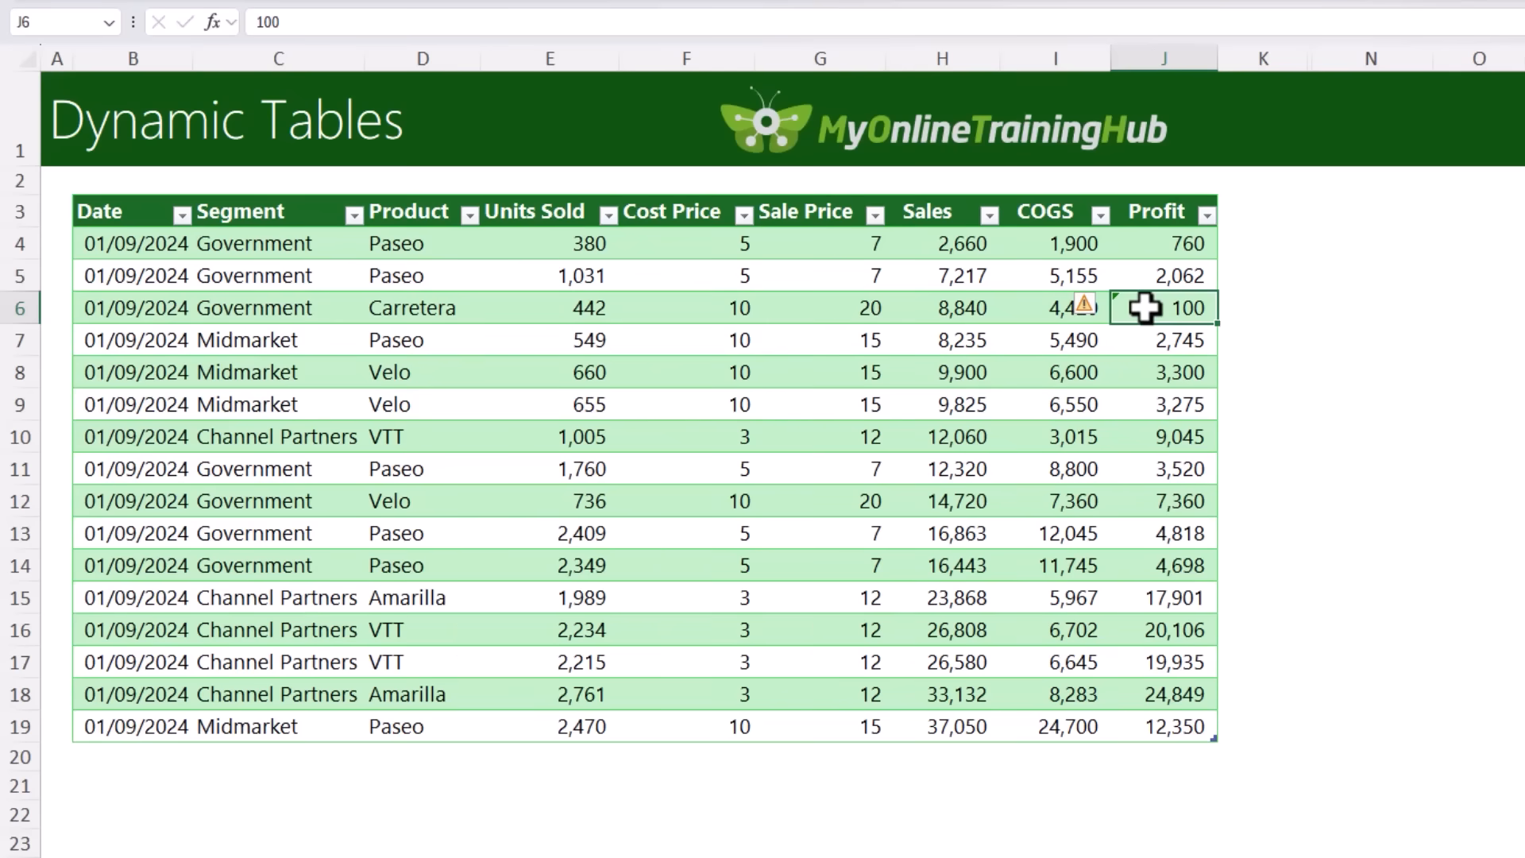
key(ctrl+z)
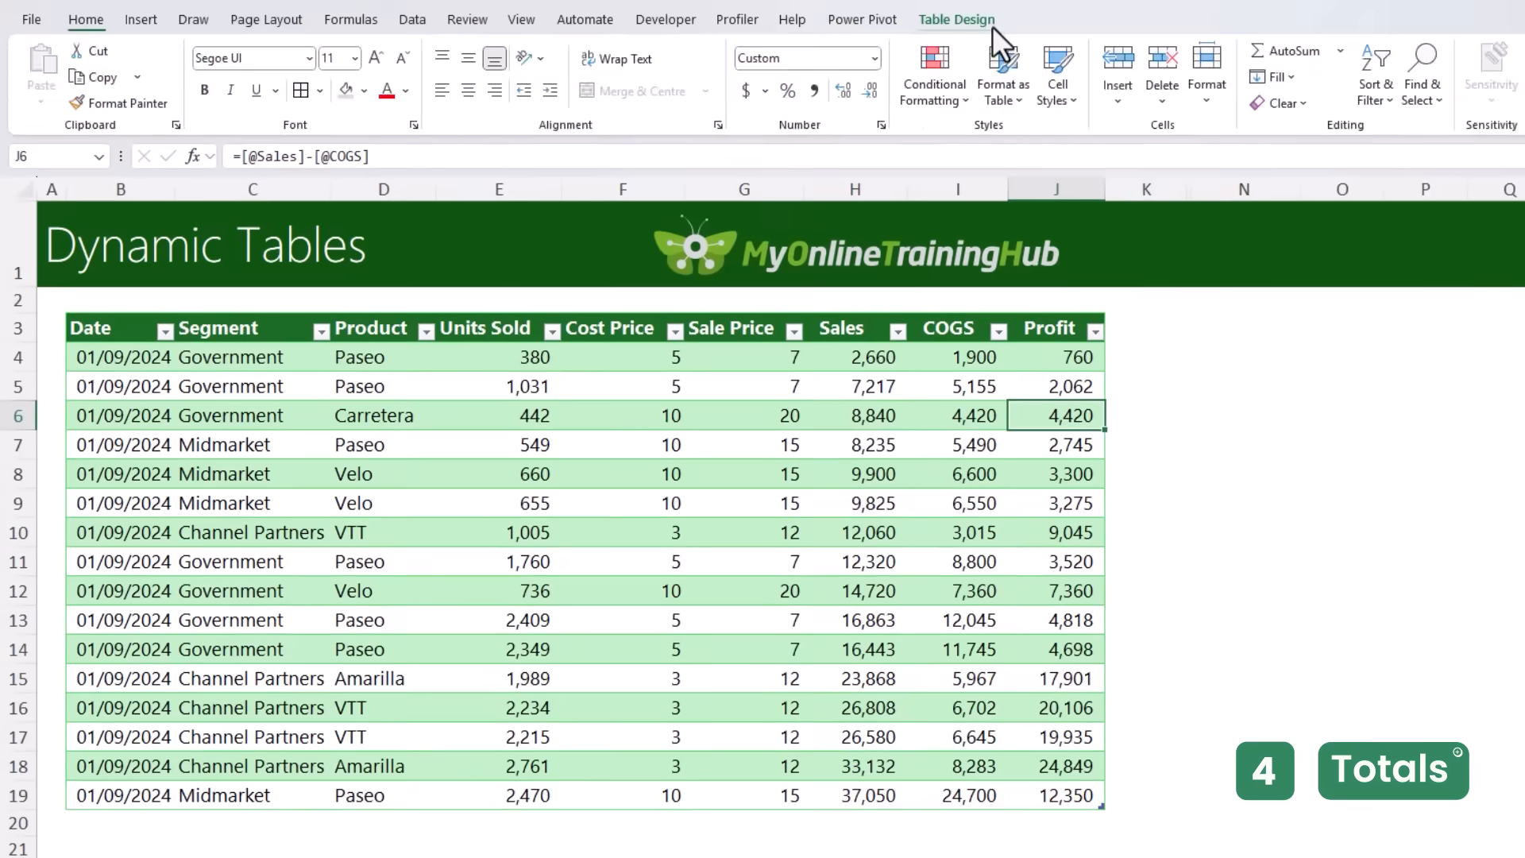
Step: Add a total row to the table and set its Sales calculation to Sum
click(956, 19)
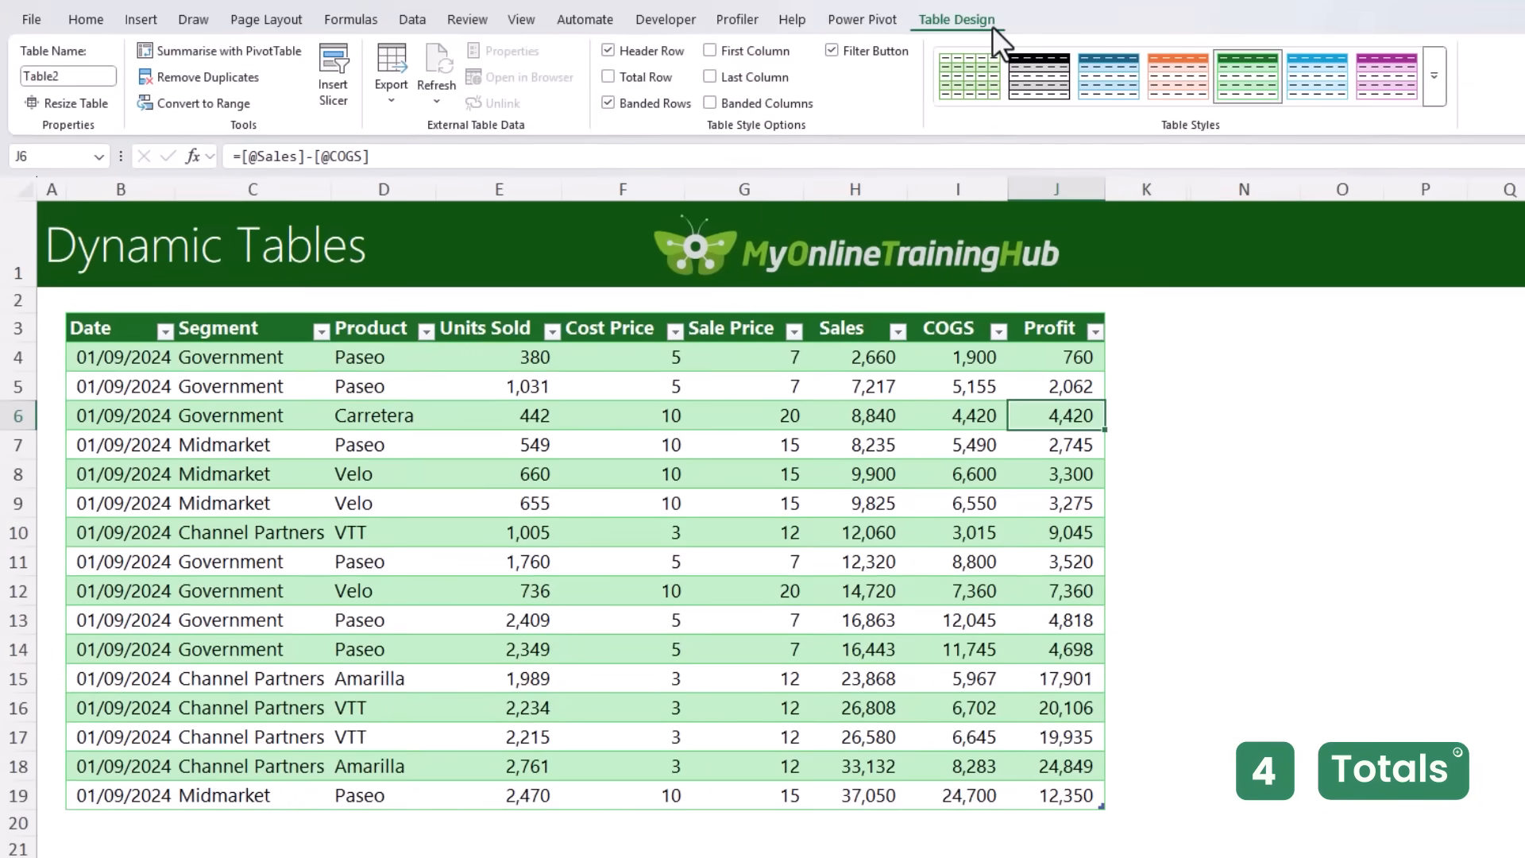
click(648, 77)
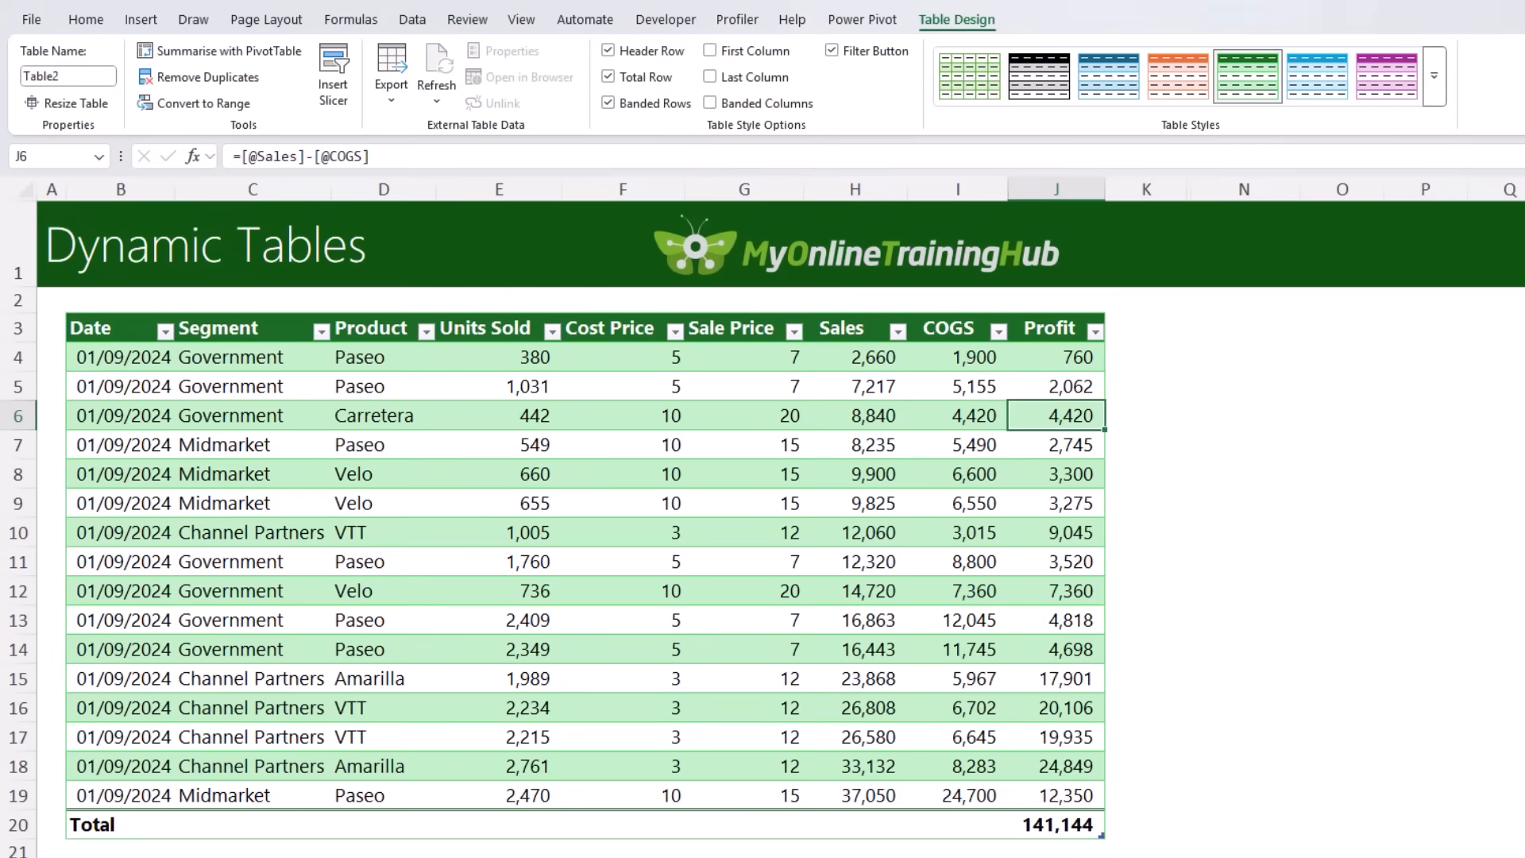
click(900, 827)
click(916, 828)
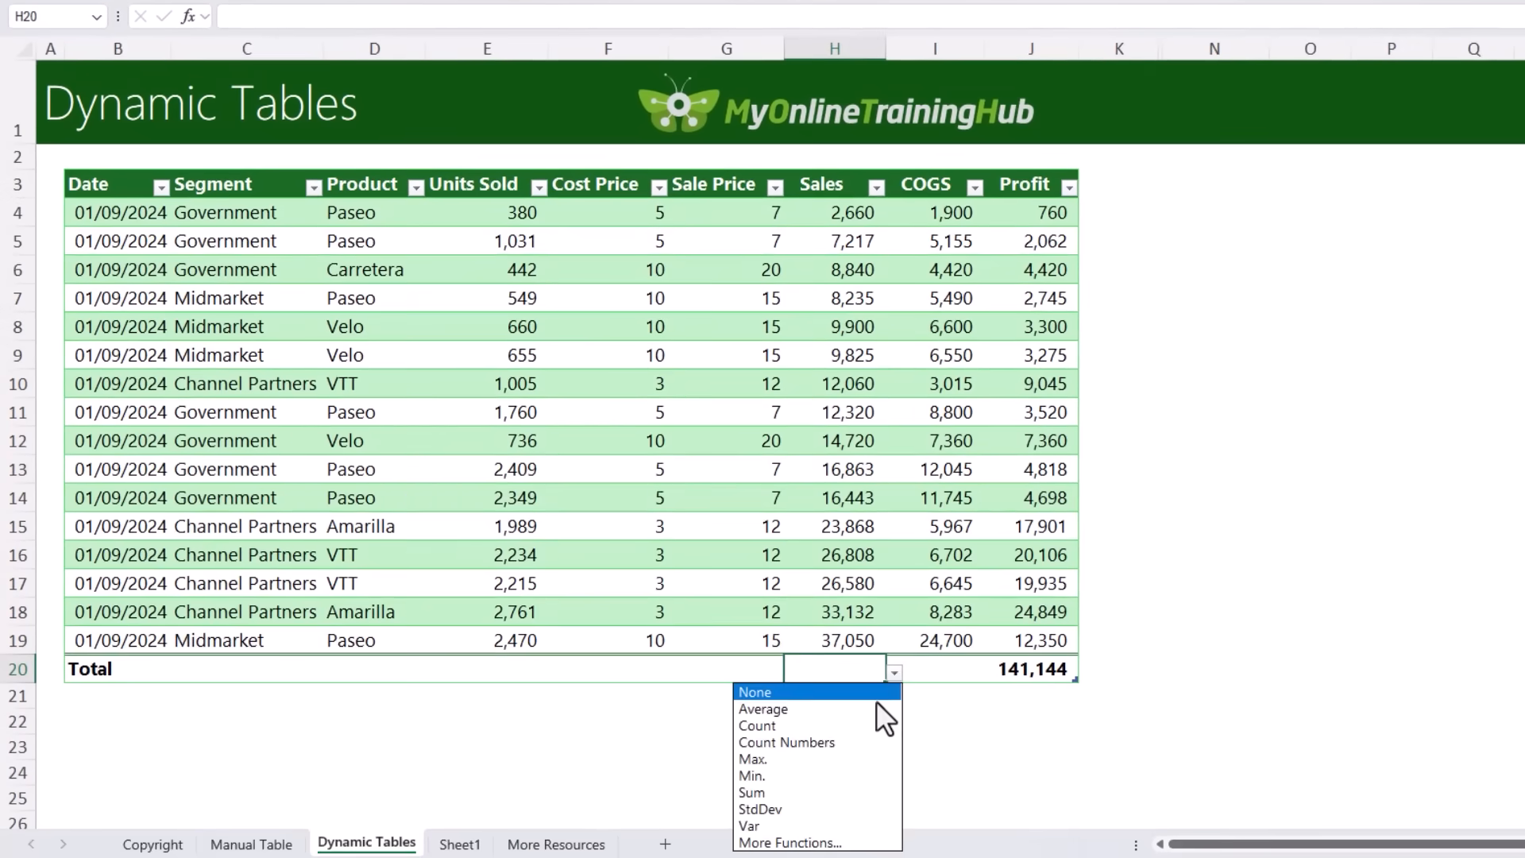
key(Down)
key(Down)
key(Down)
key(Down)
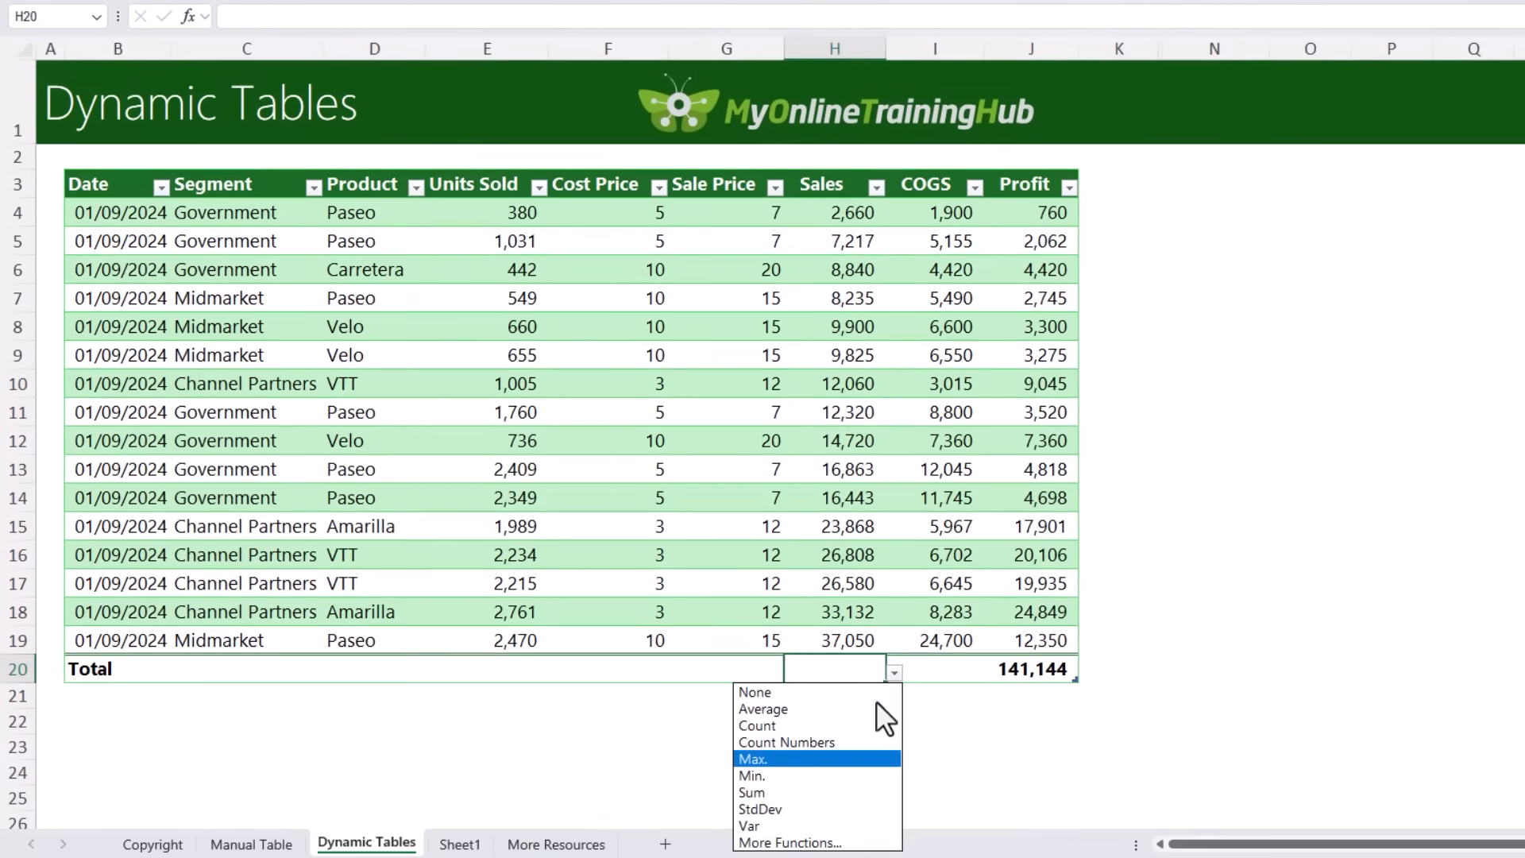
key(Down)
click(842, 788)
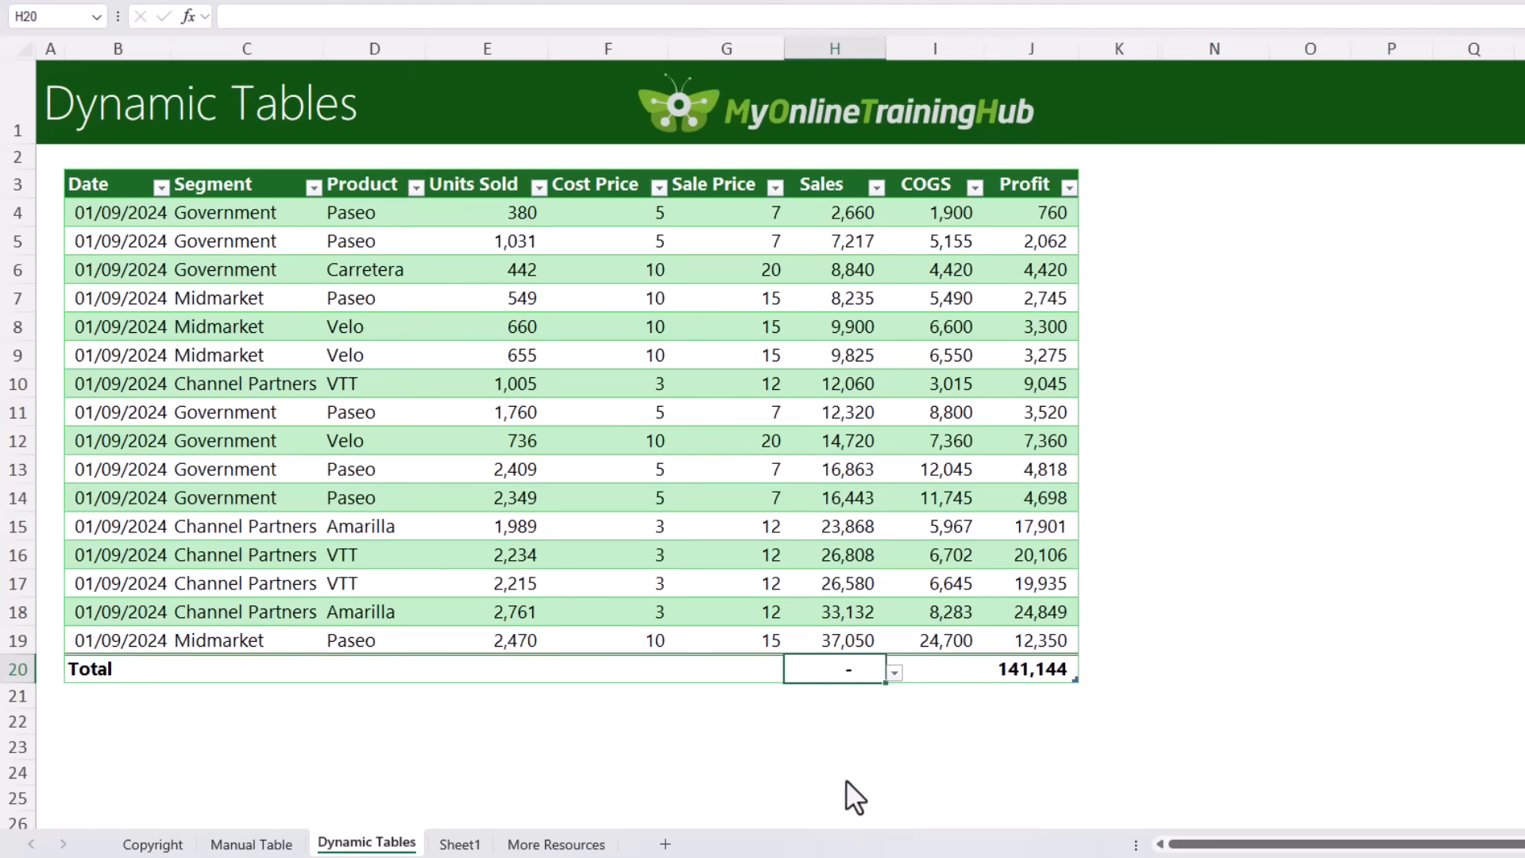
Step: Set the COGS calculation in the table's total row to Sum
click(945, 669)
click(991, 672)
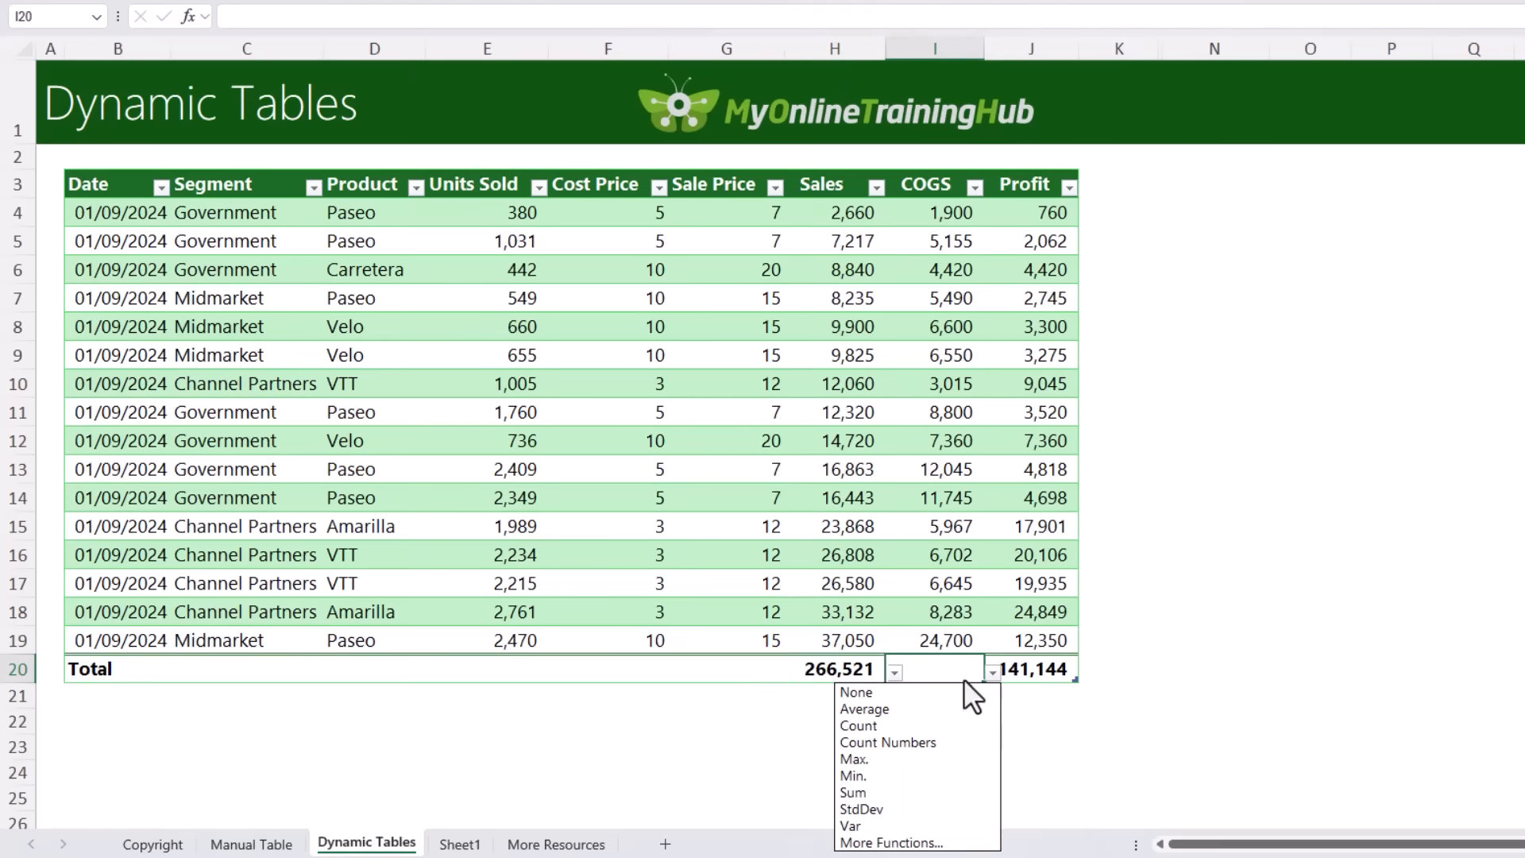
click(898, 791)
Step: Set the Cost Price calculation in the table's total row to Max
click(652, 669)
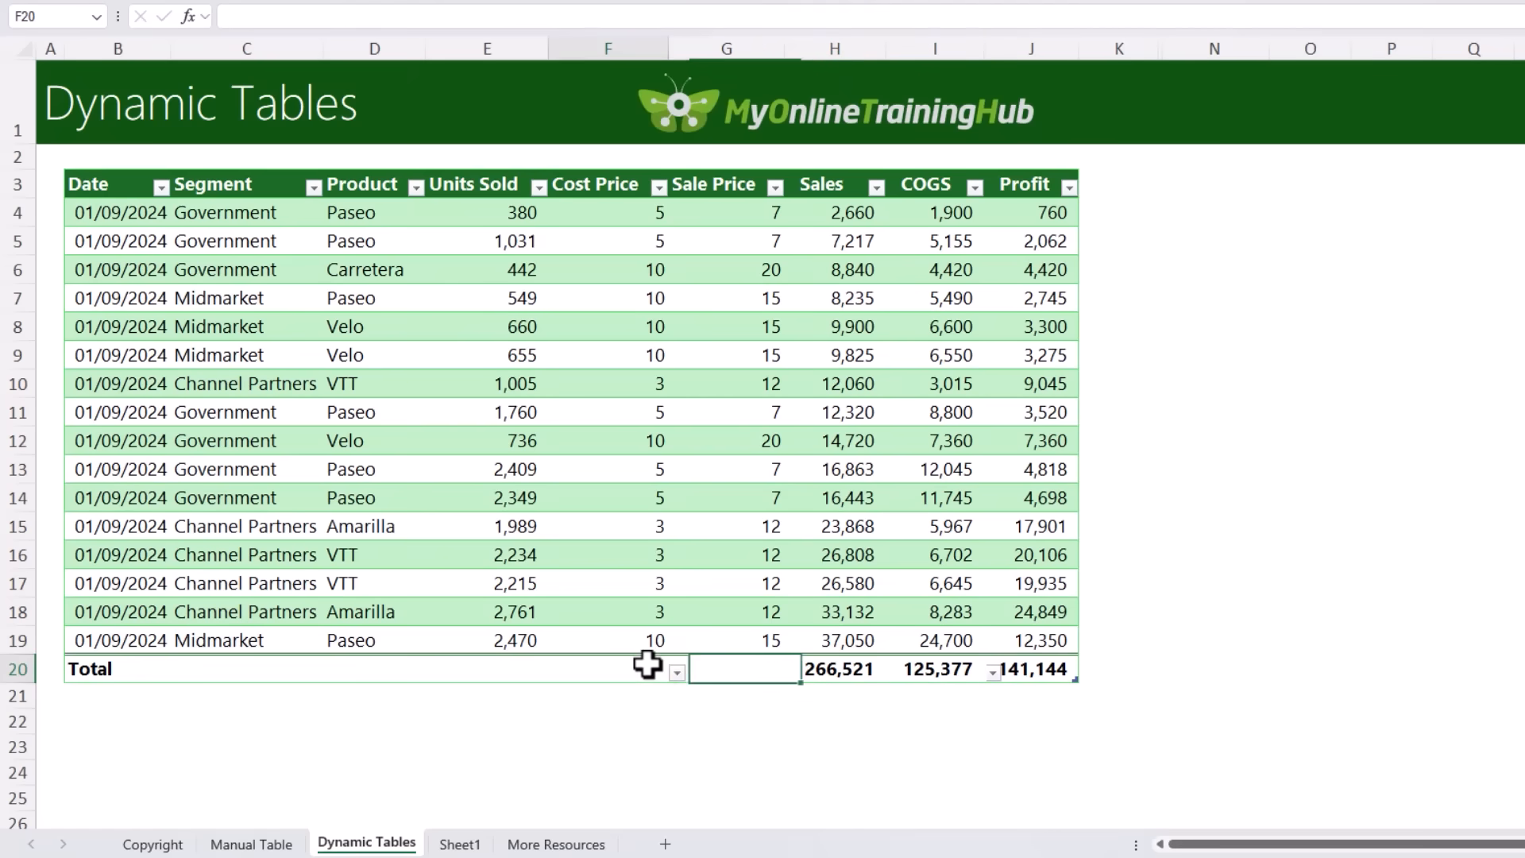
click(677, 673)
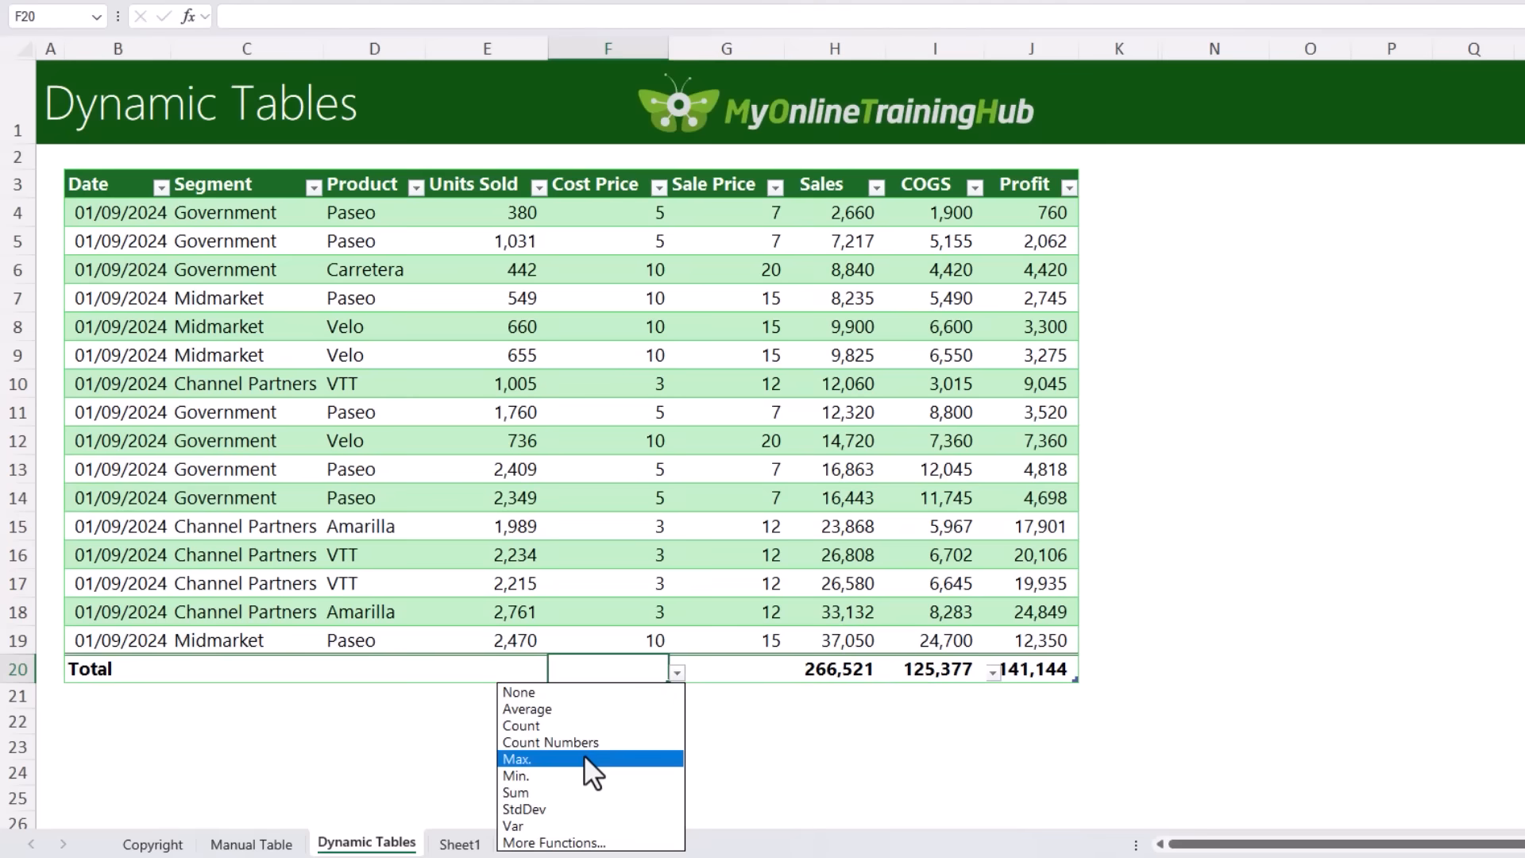
click(594, 773)
Step: Set the Sale Price calculation in the table's total row to Min
click(727, 671)
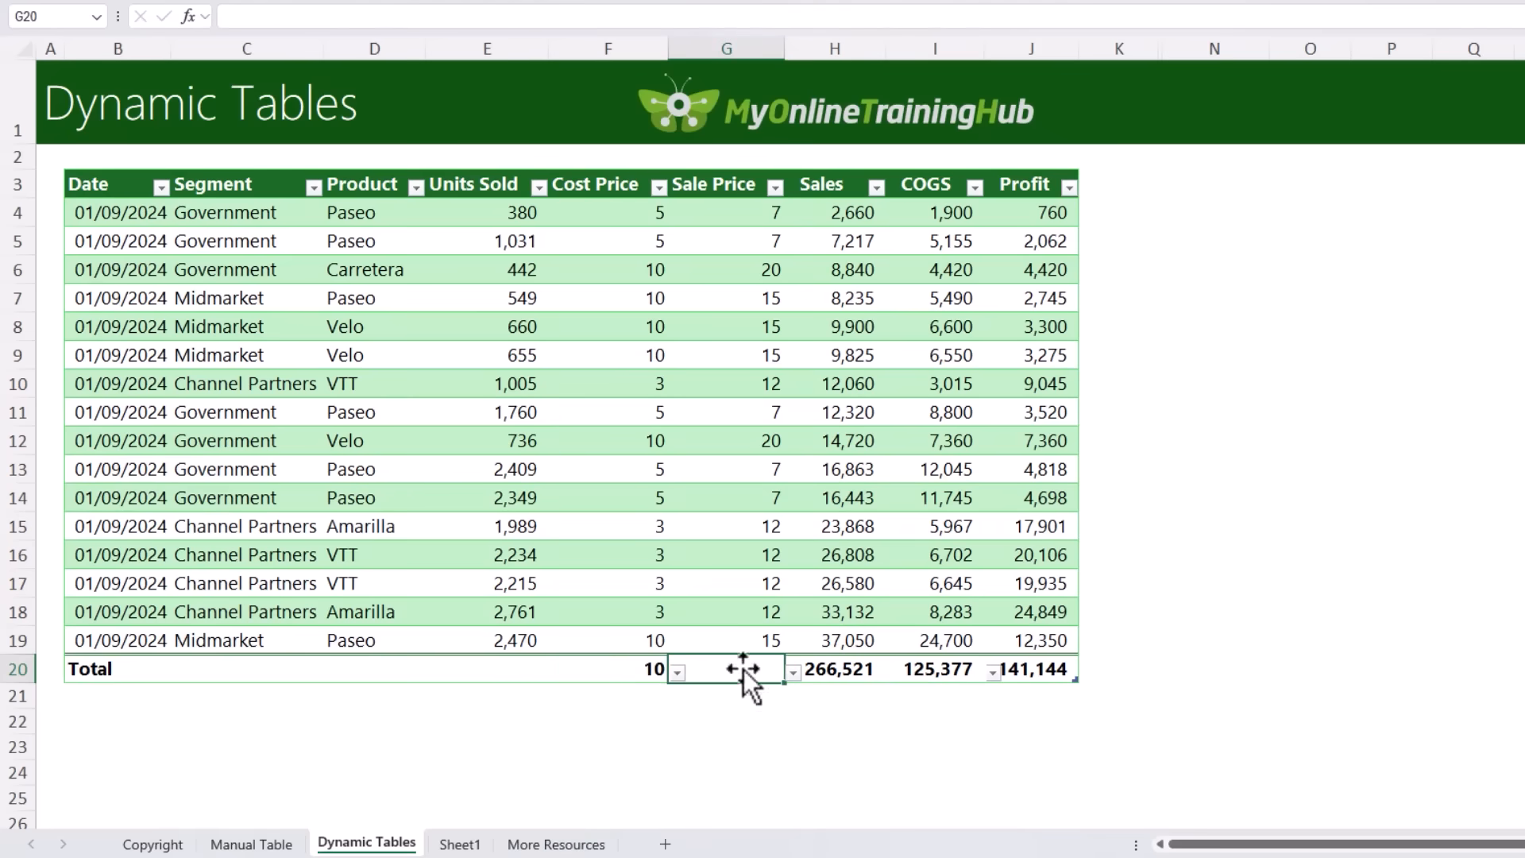
click(792, 673)
click(679, 776)
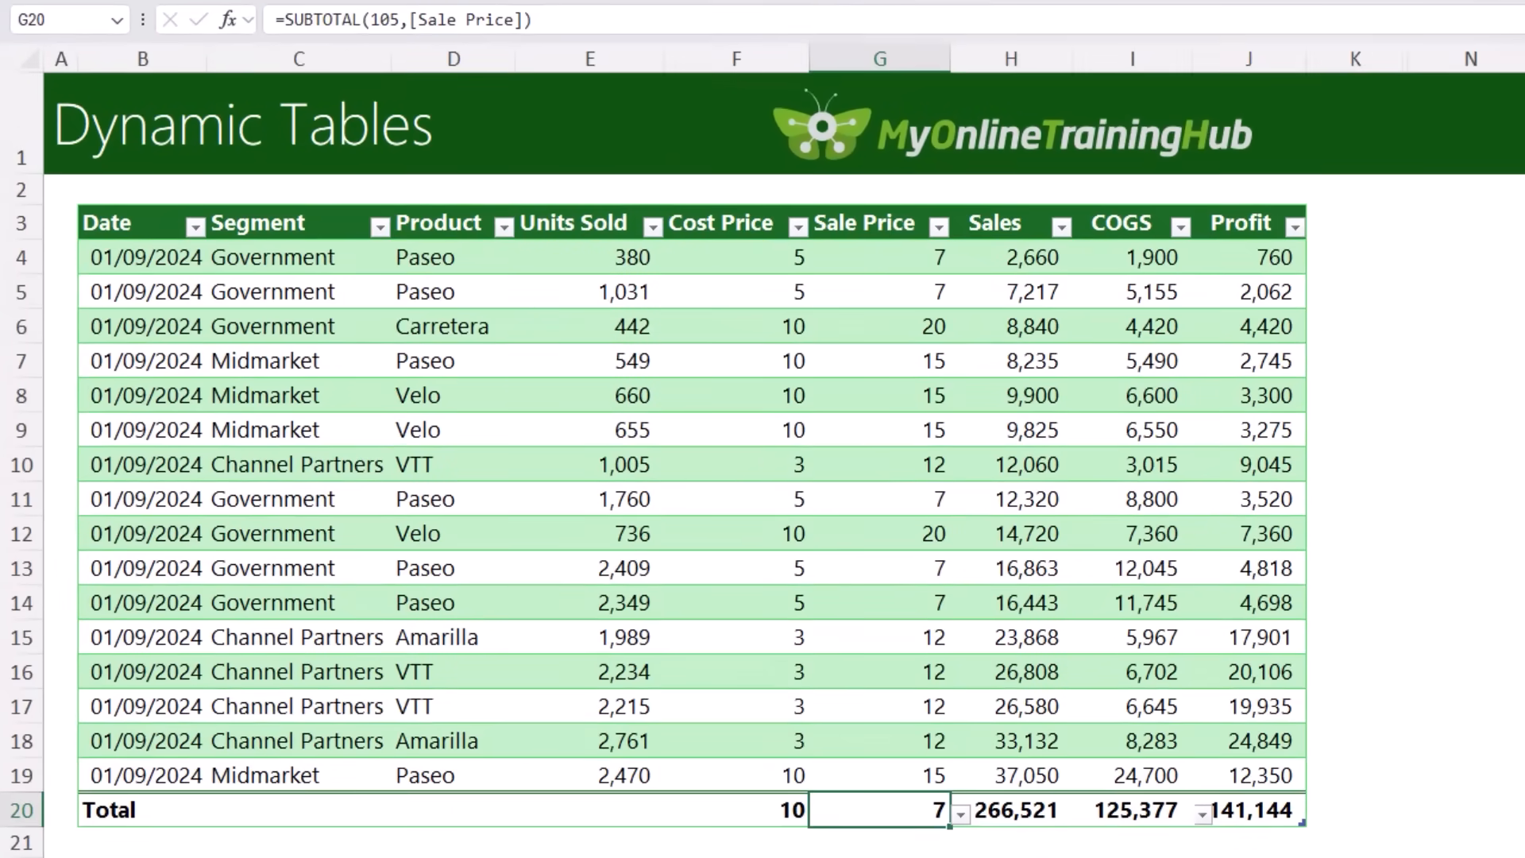
Step: Filter the Segment column to Government only, and clear that filter again
click(380, 227)
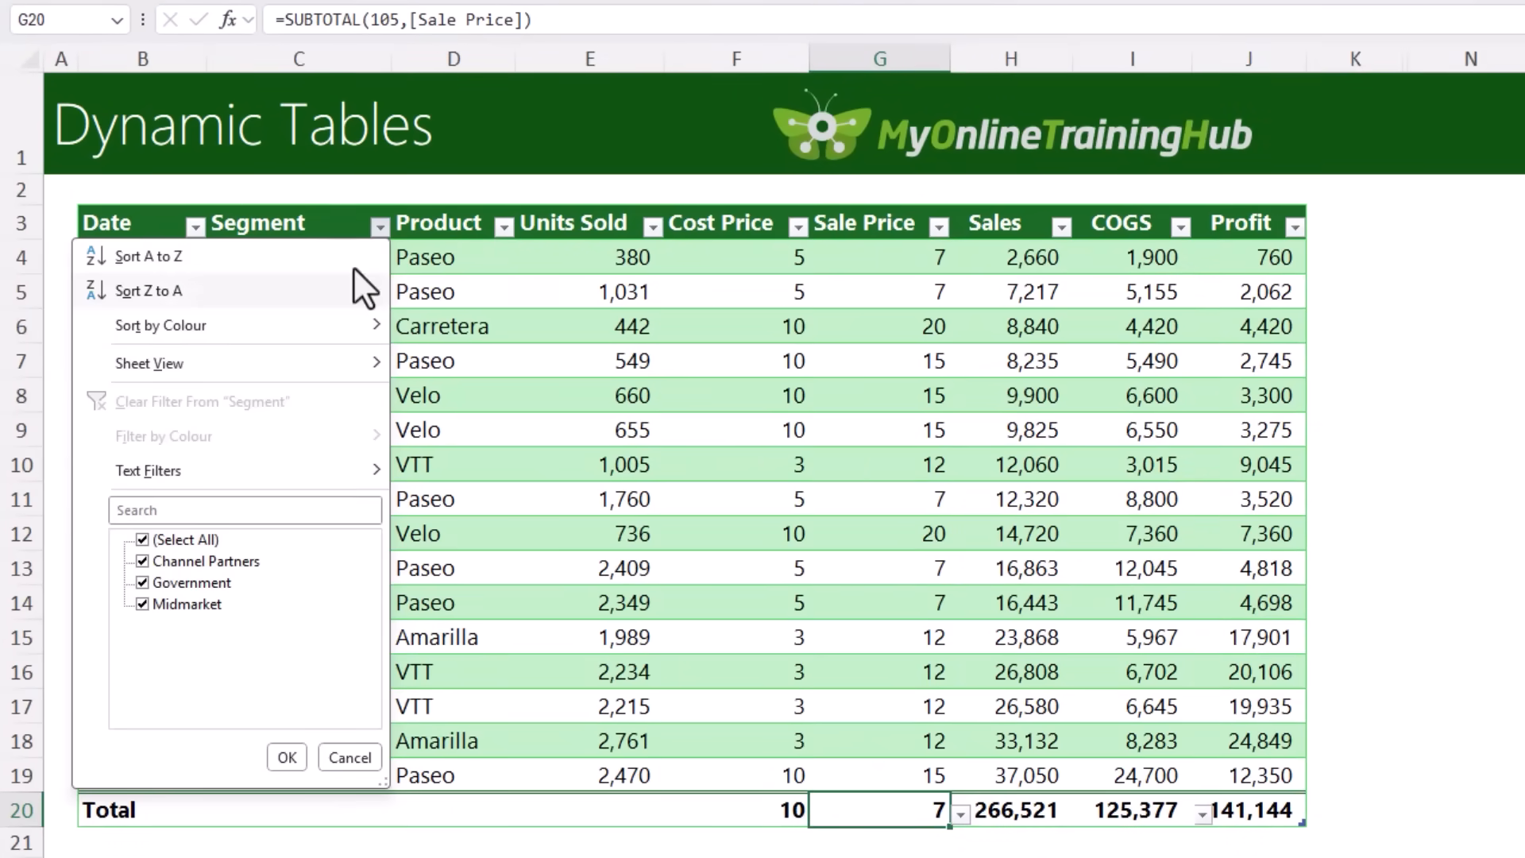
click(143, 539)
click(142, 583)
click(284, 755)
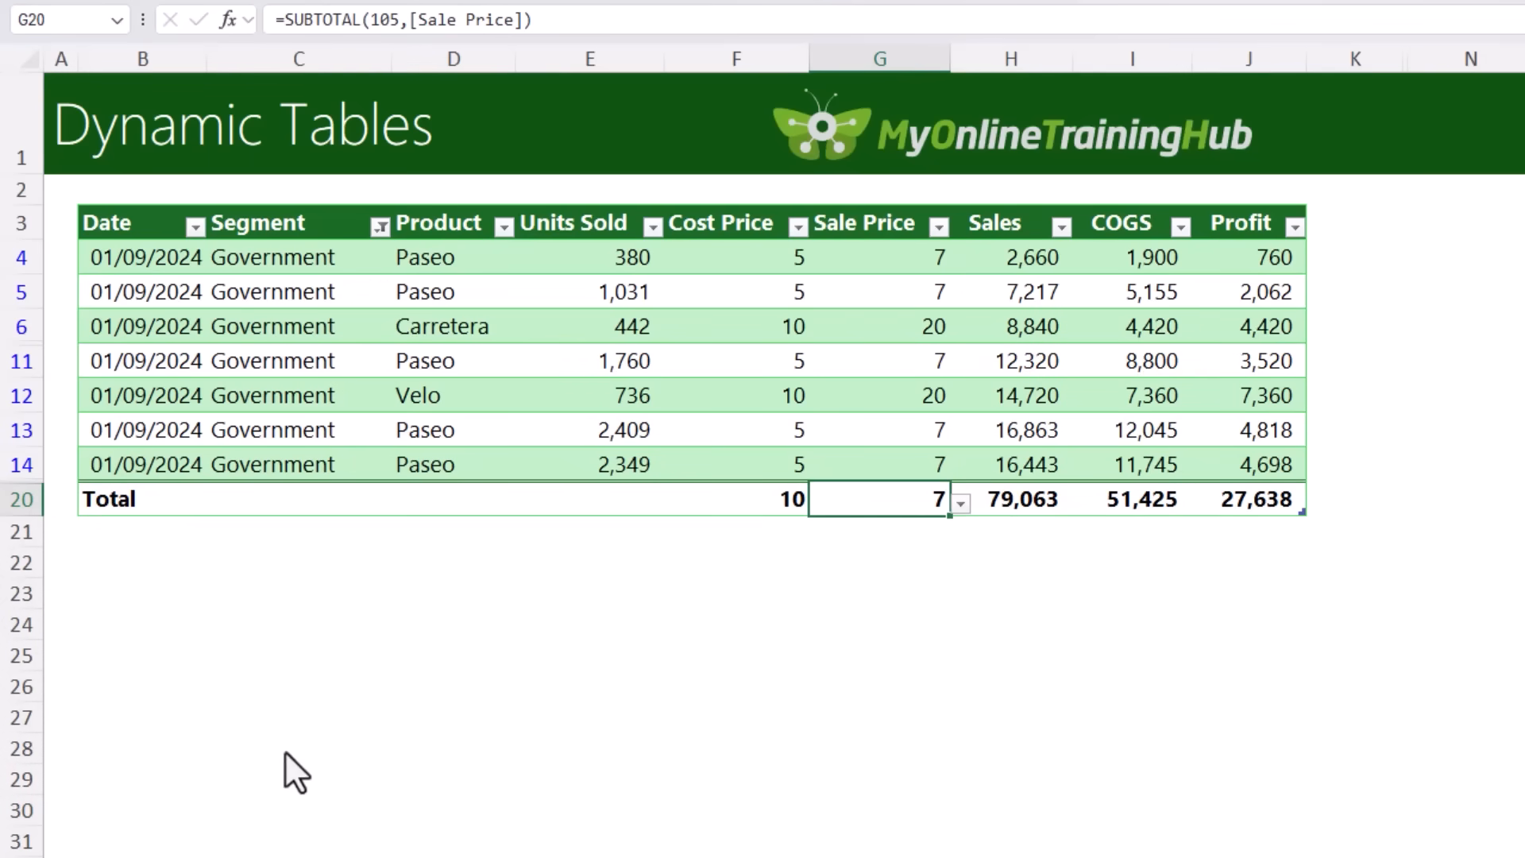
click(380, 227)
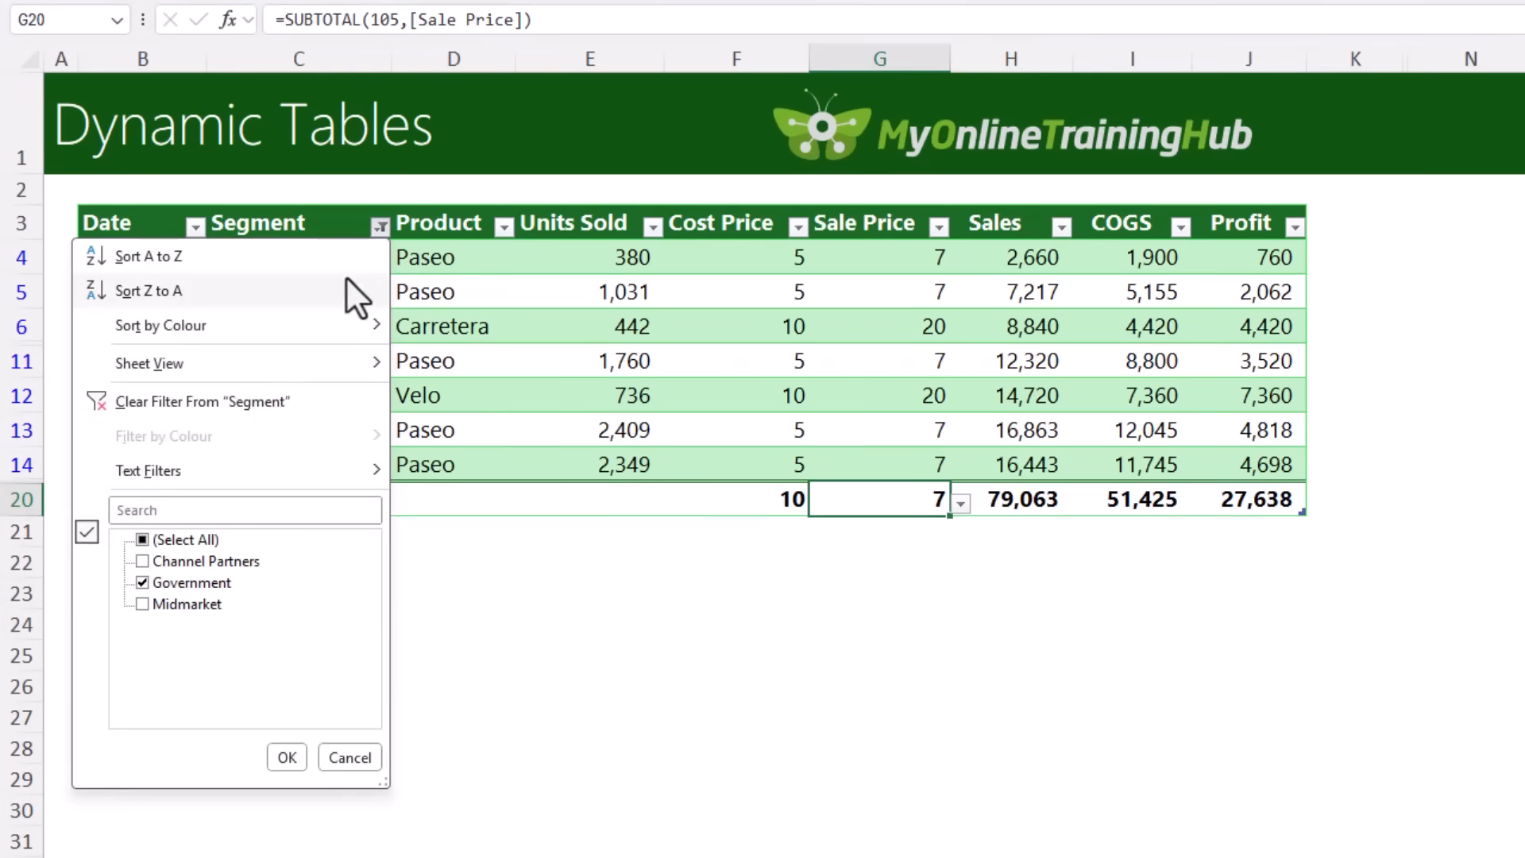
click(231, 405)
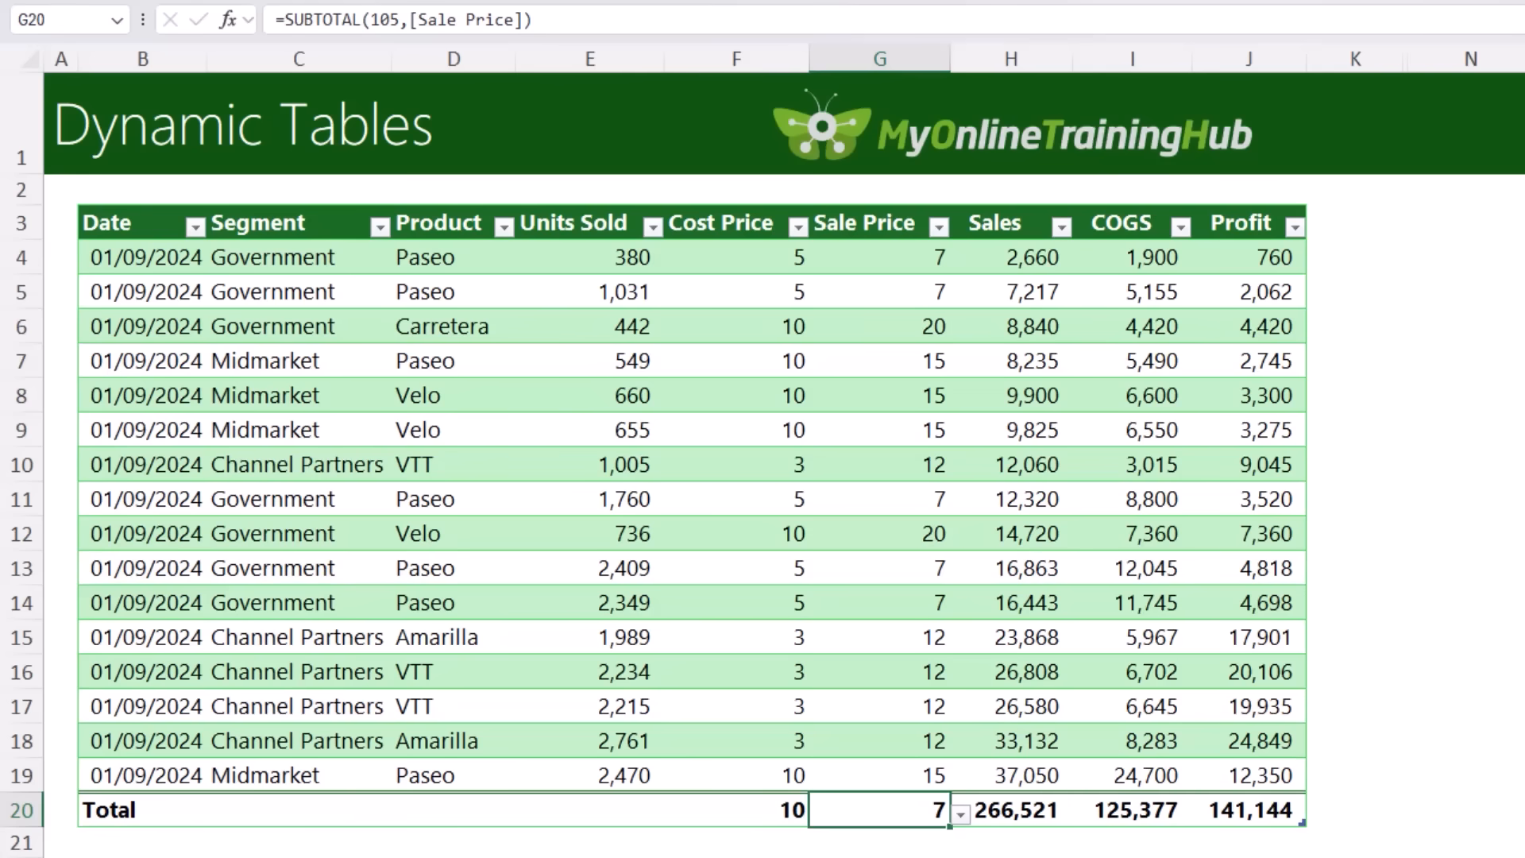
Step: Move the whole Sale Price column, including header and total, in front of the Cost Price column
click(868, 213)
click(860, 207)
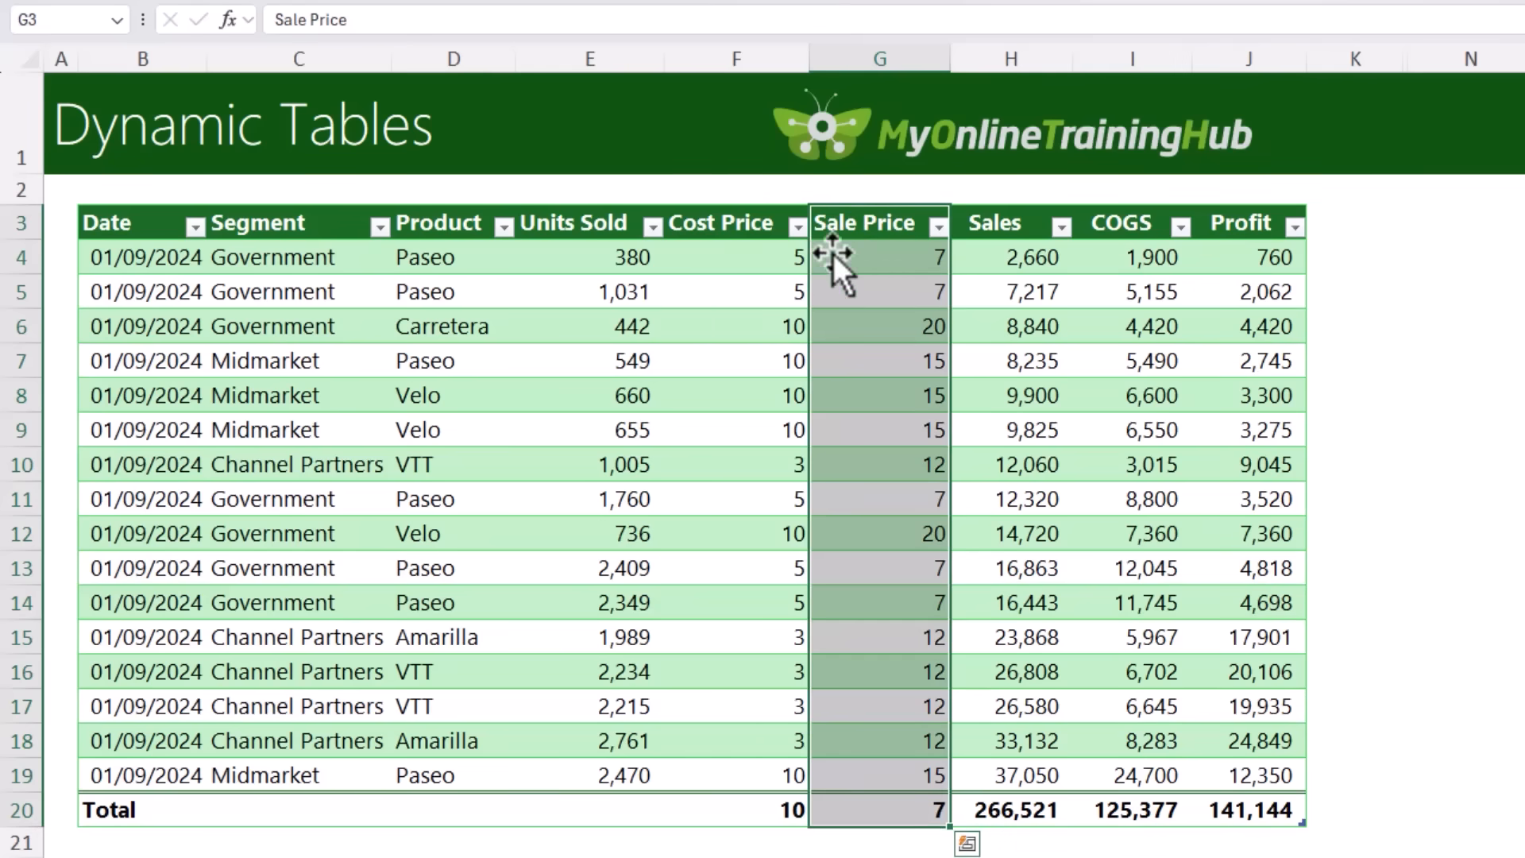
drag(832, 254, 677, 275)
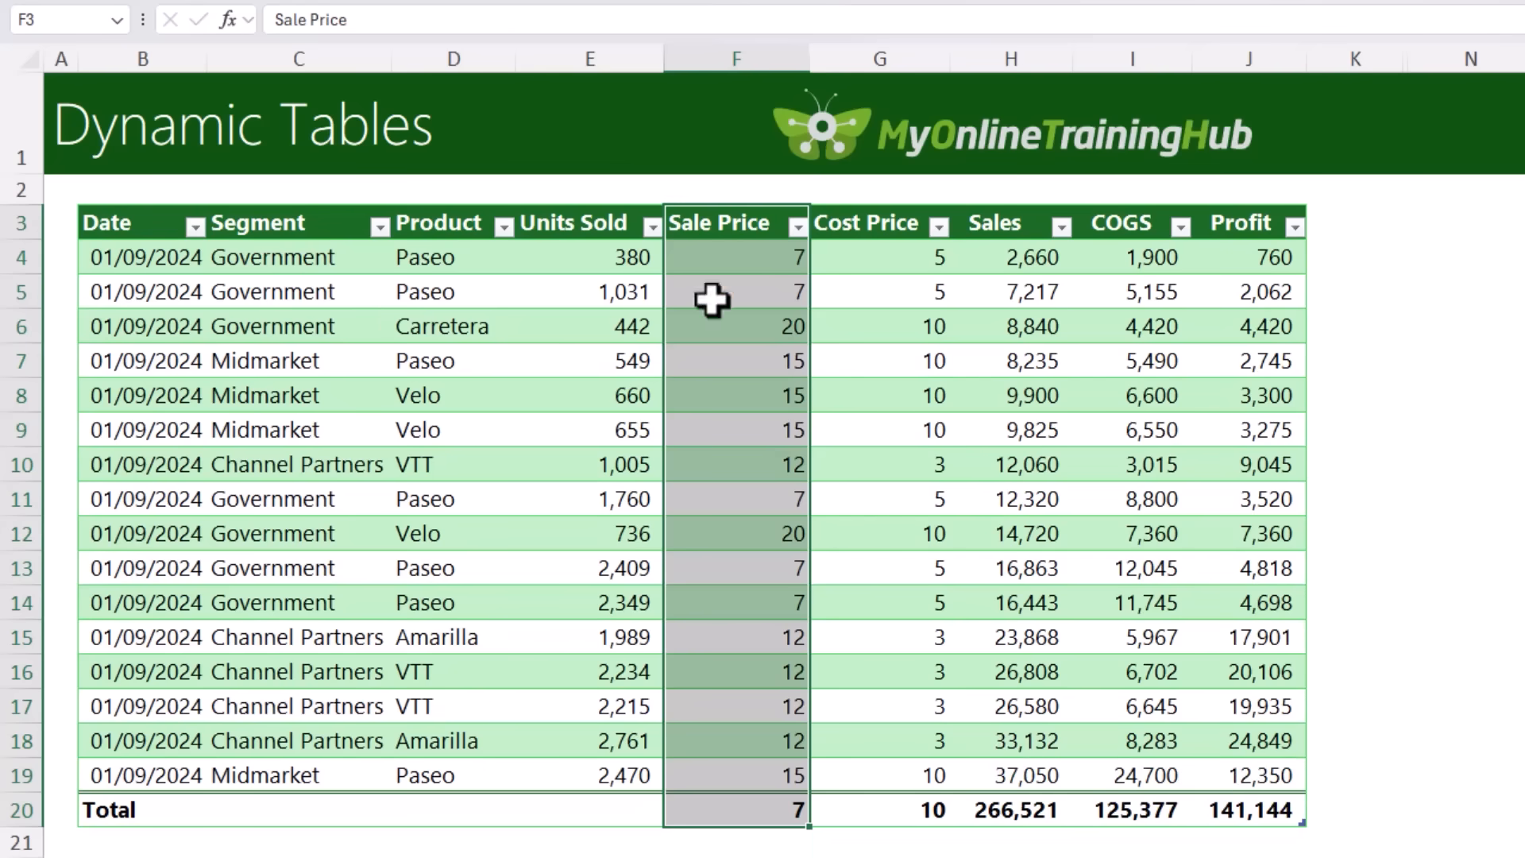
Step: Delete the Segment column from the table without affecting the rest of the sheet
click(322, 284)
right_click(322, 287)
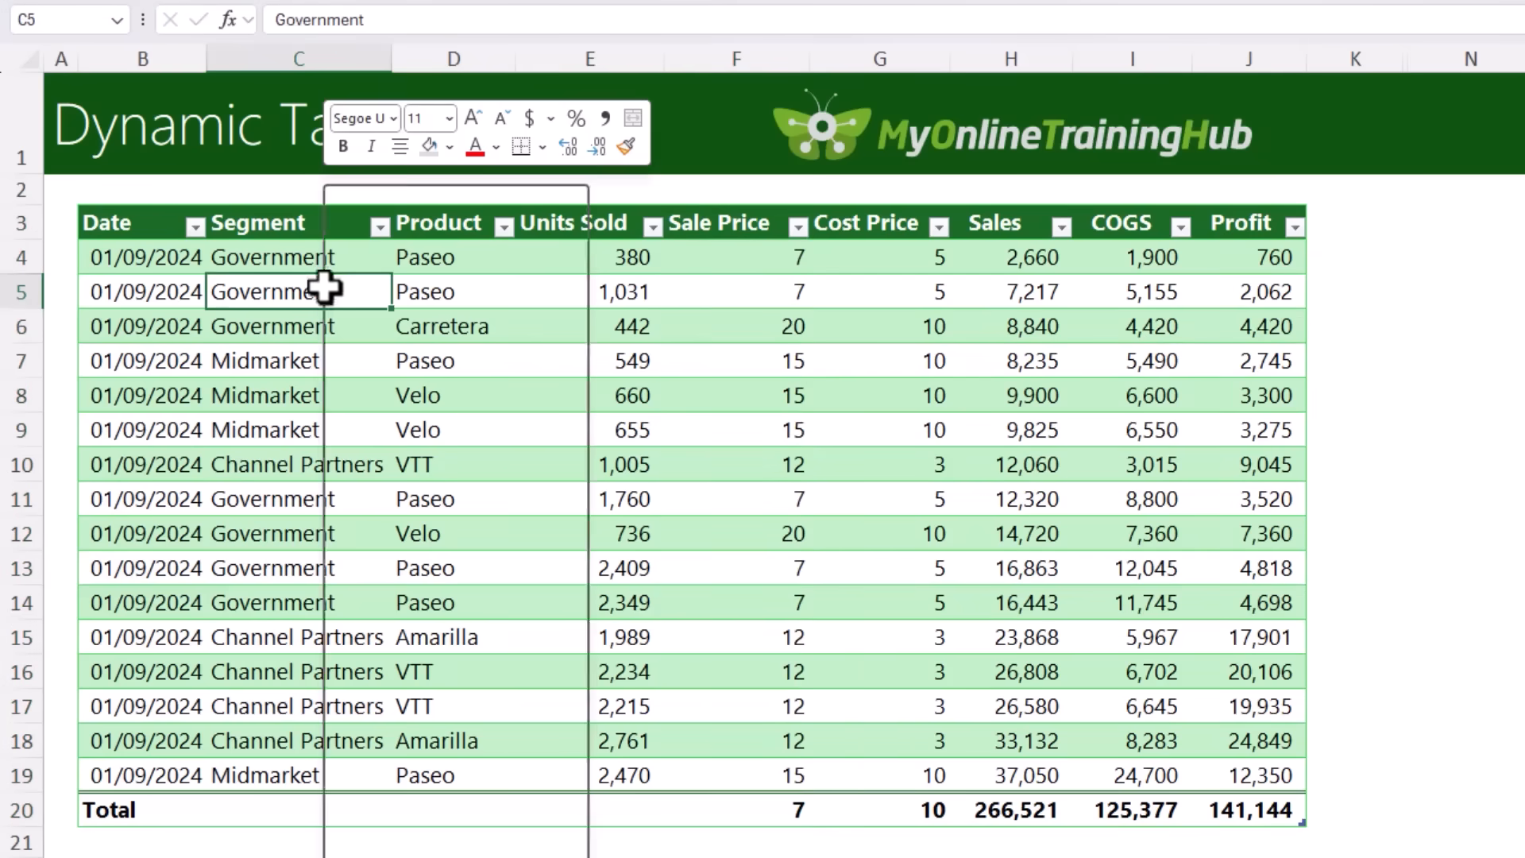
mouse_move(470, 524)
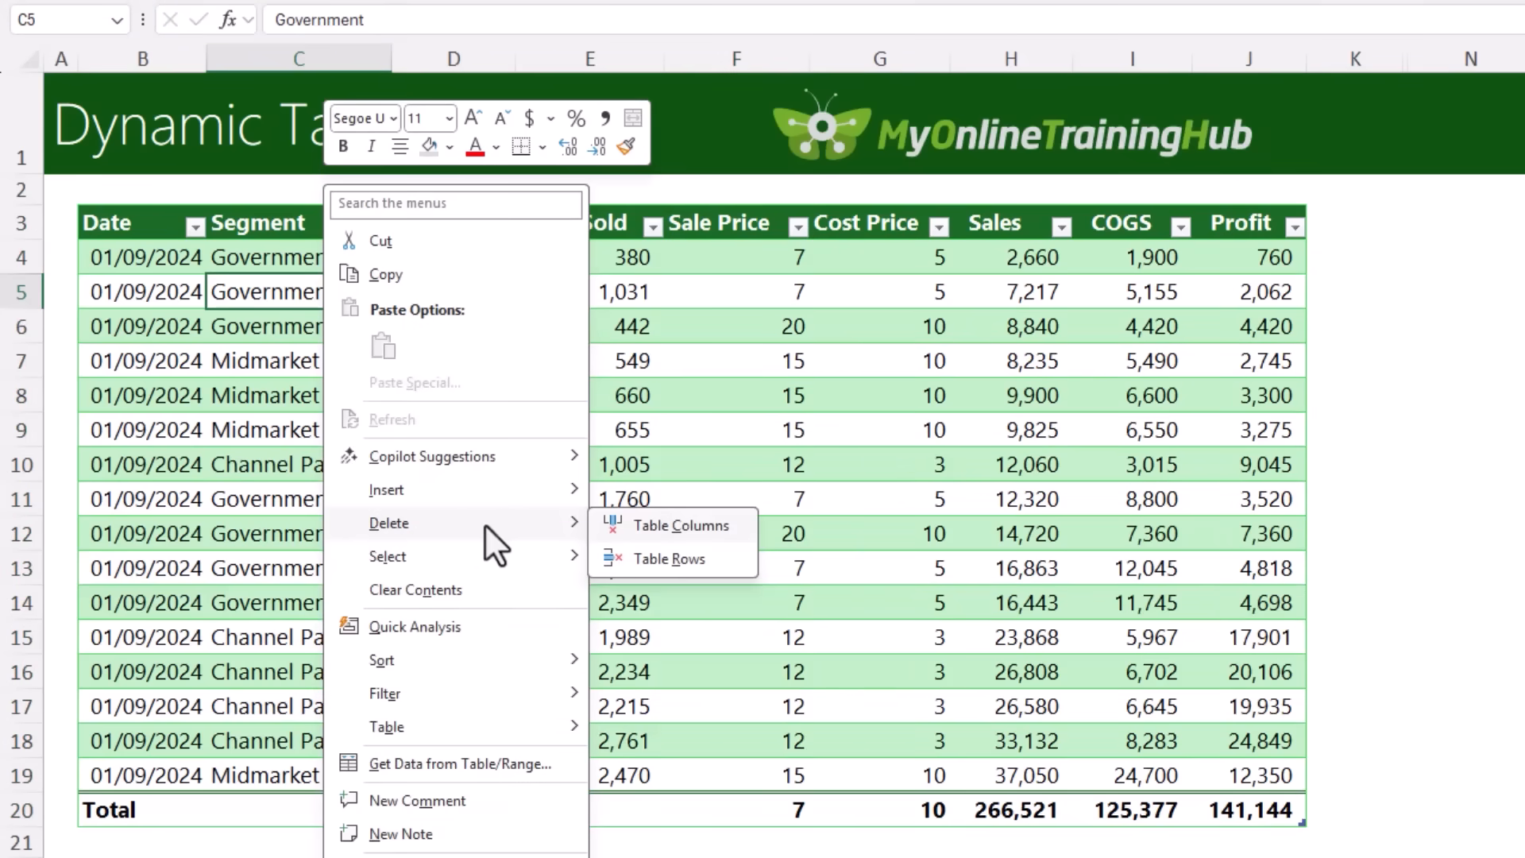
click(732, 527)
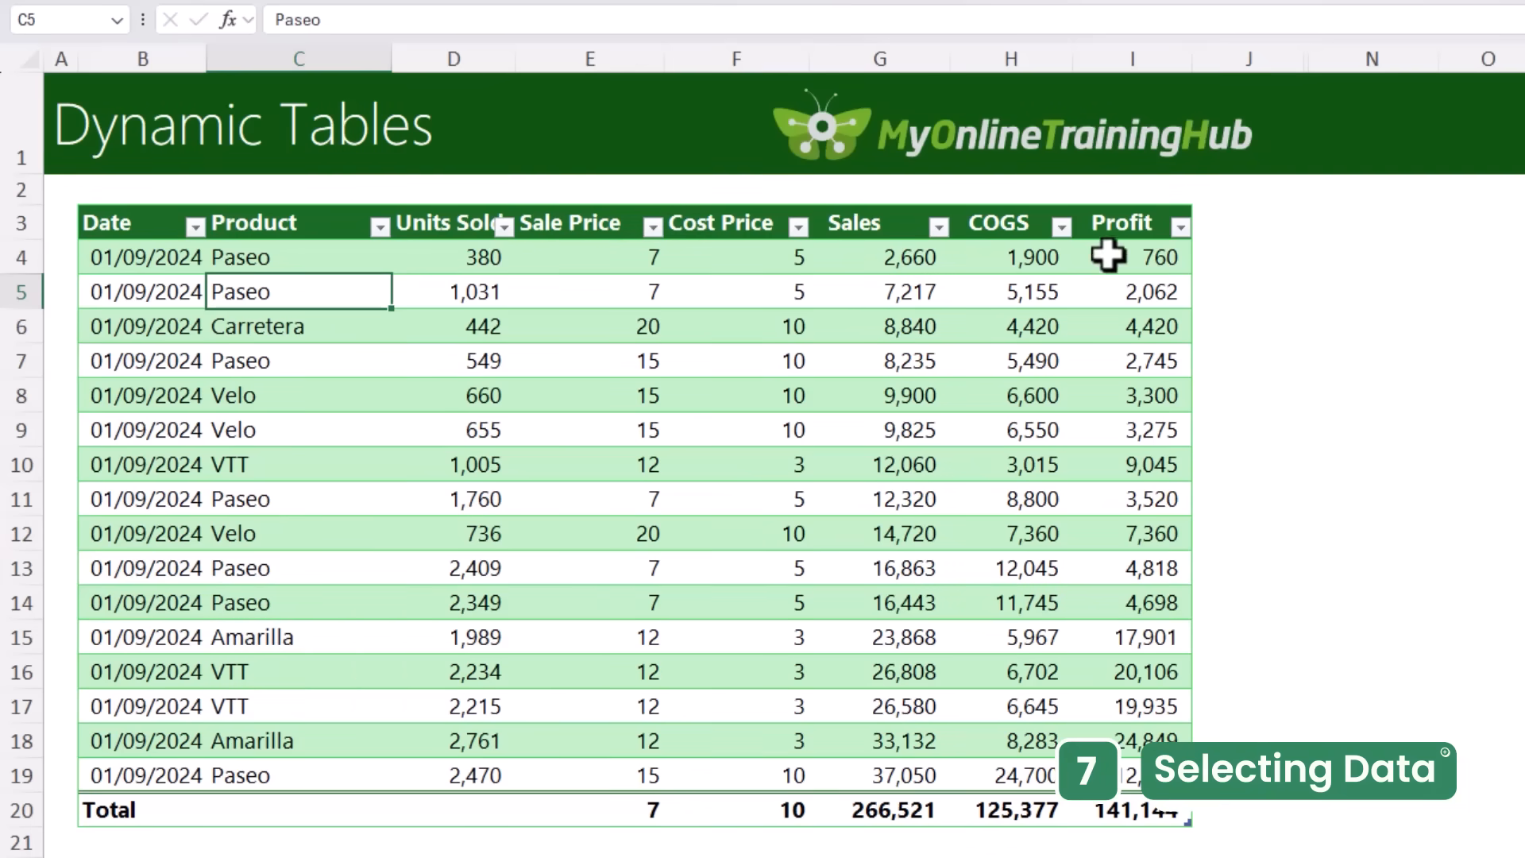
Step: Select the Profit cells from I4 through the total row, and after that the entire Cost Price column with header and total
drag(1109, 259, 1131, 606)
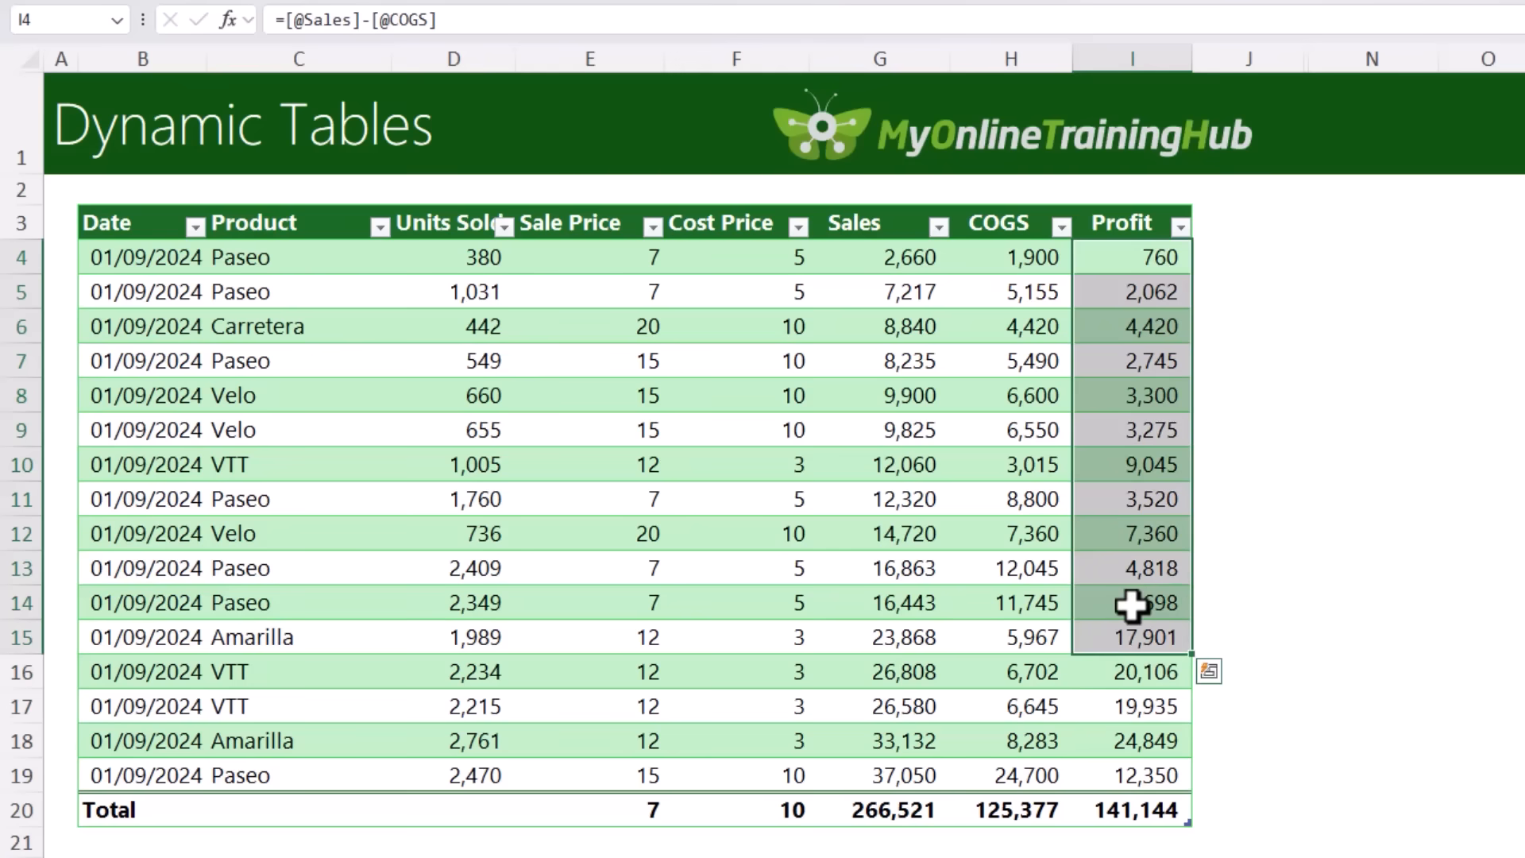
key(ctrl+shift+Down)
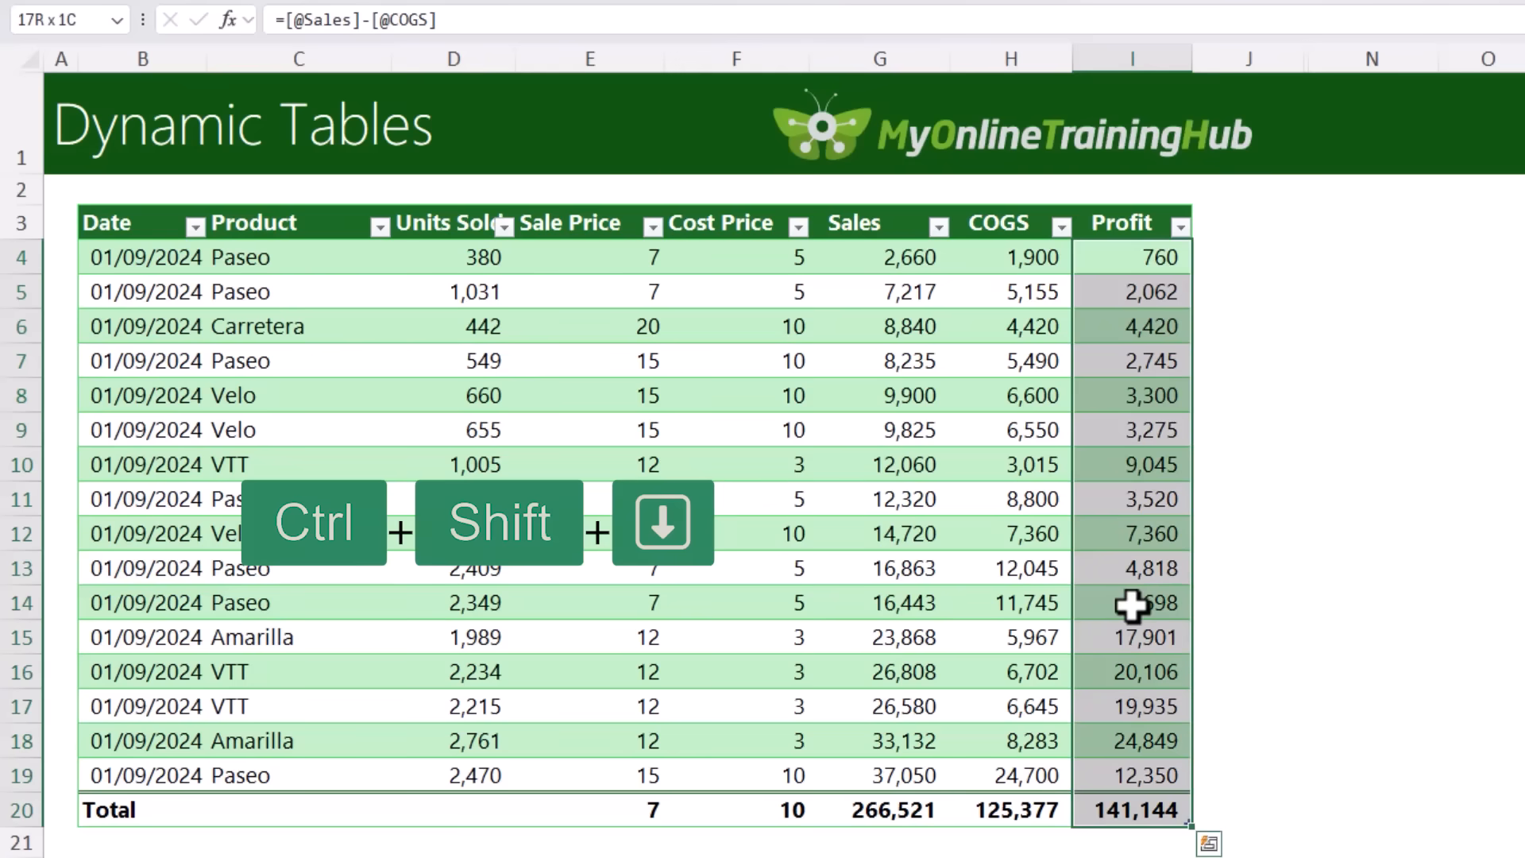
click(1131, 606)
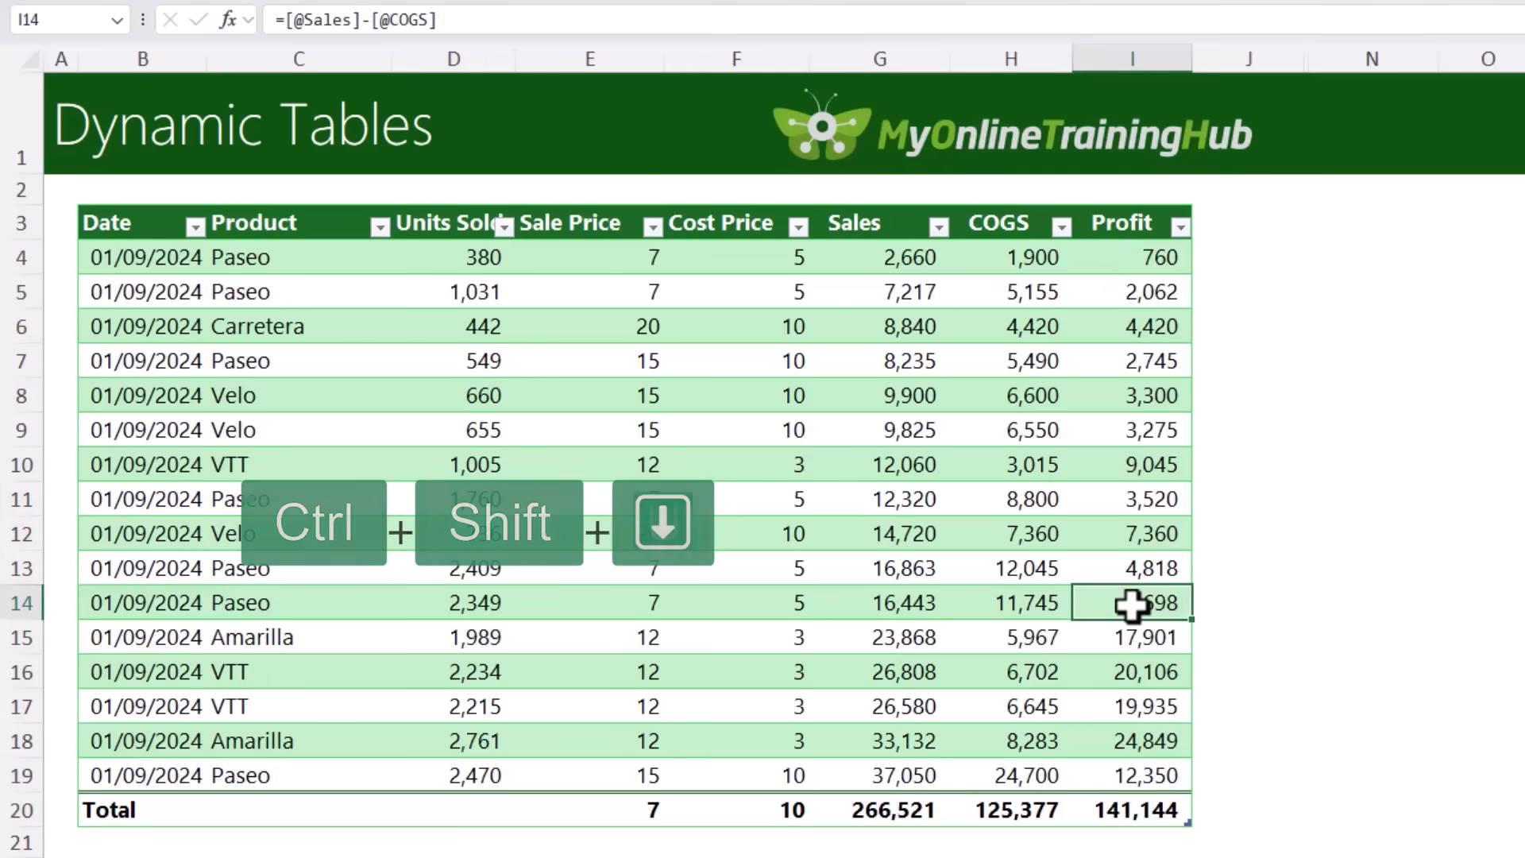
click(711, 204)
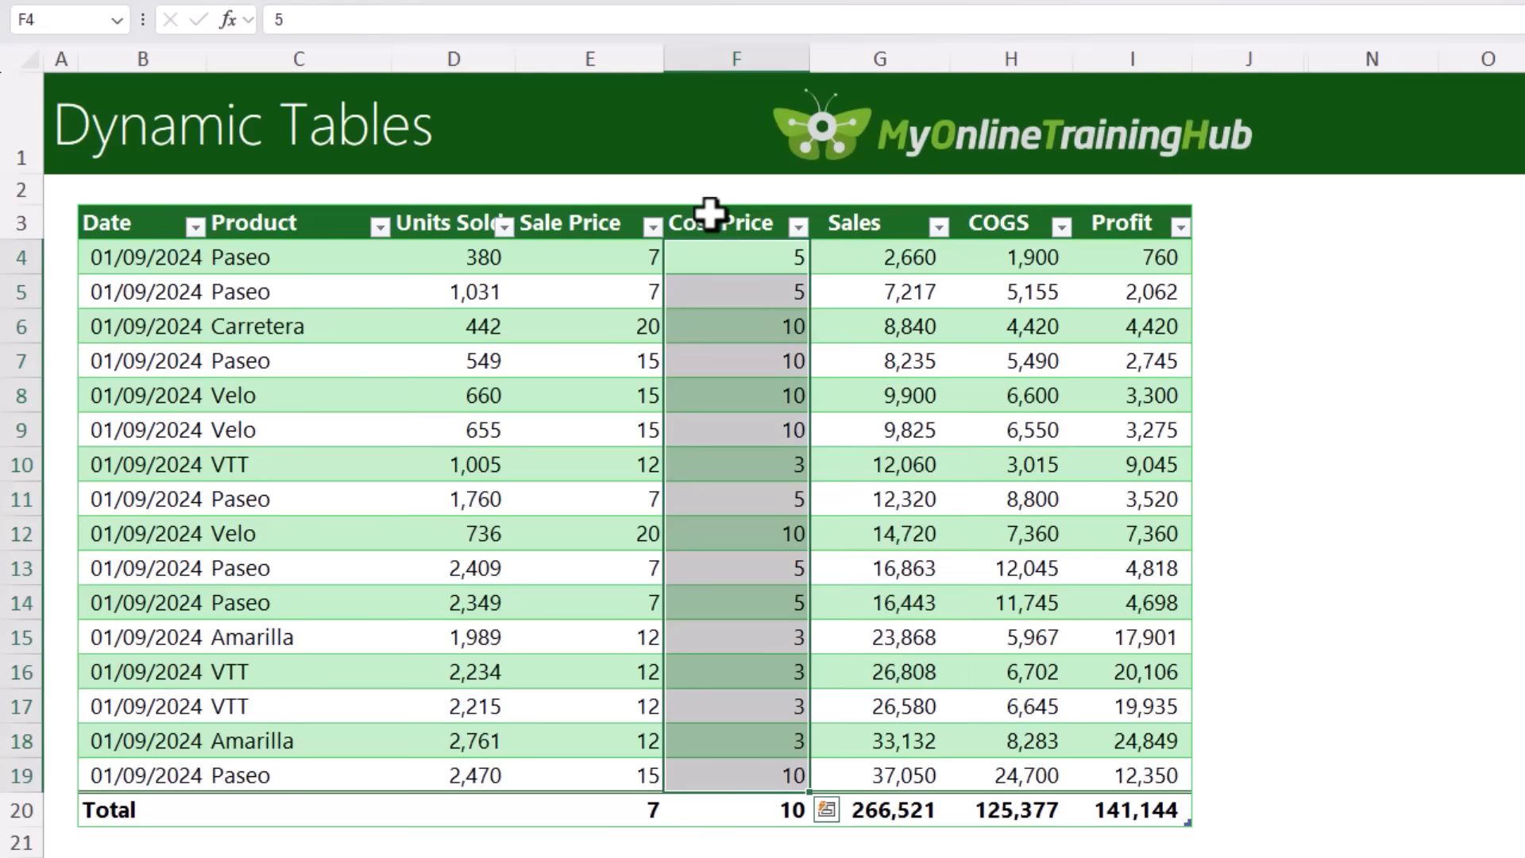
click(711, 211)
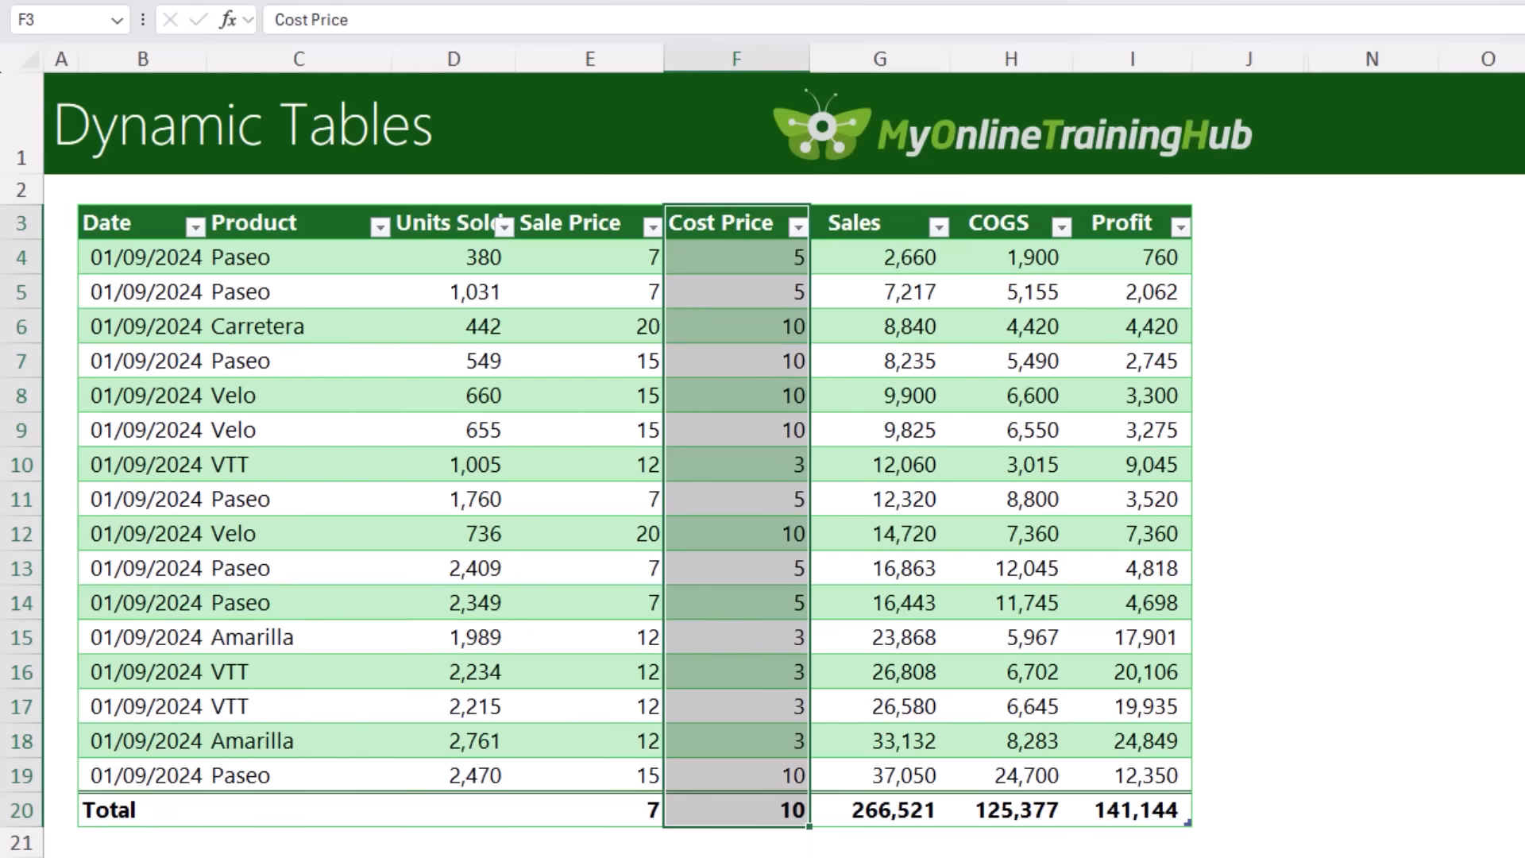
Step: Review the filter and sort options of the Product column
click(726, 262)
click(380, 228)
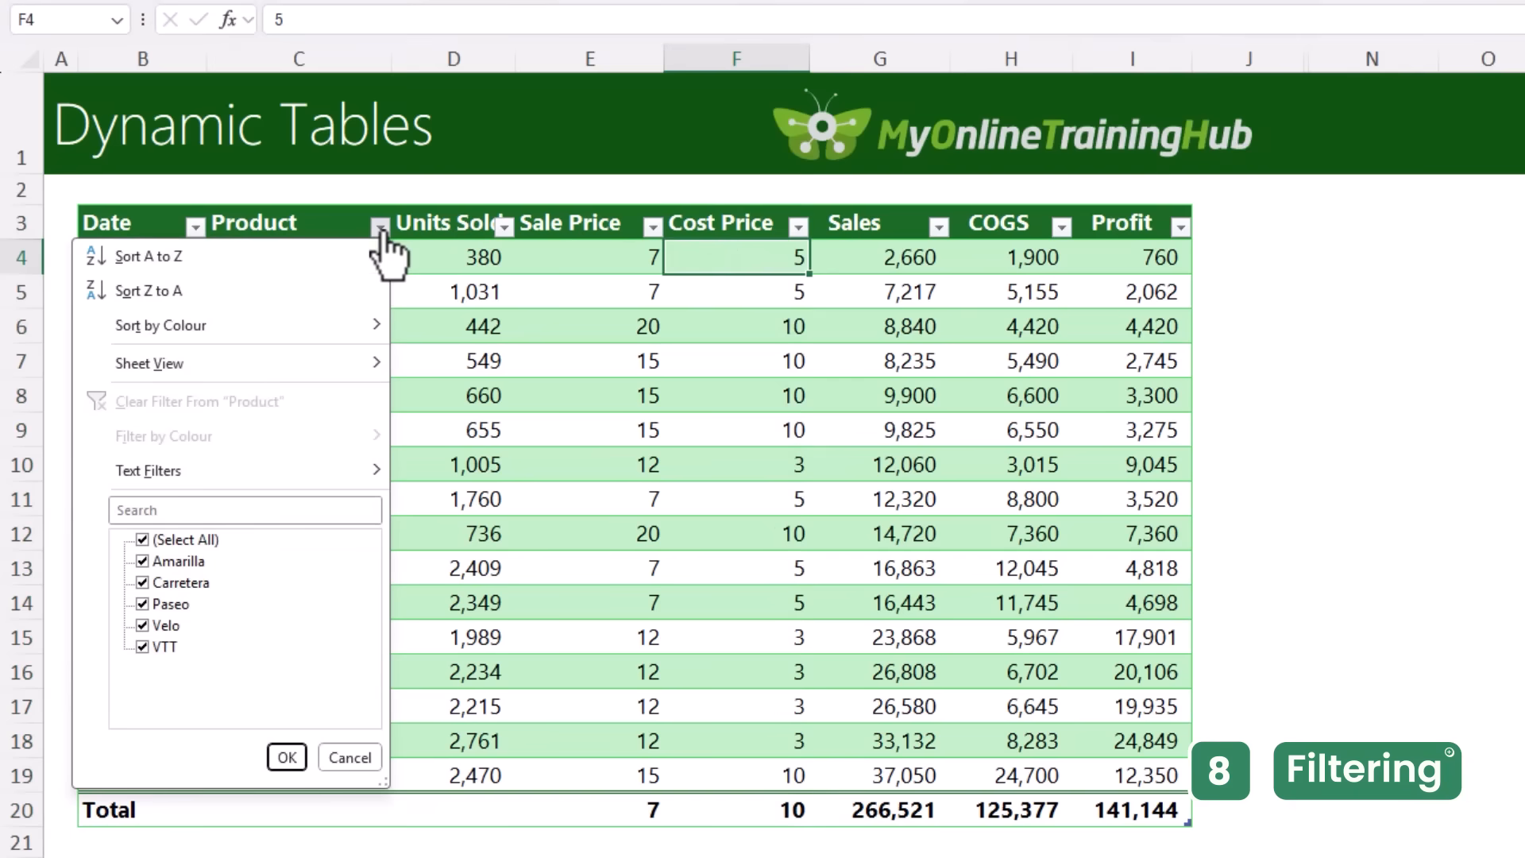
click(380, 230)
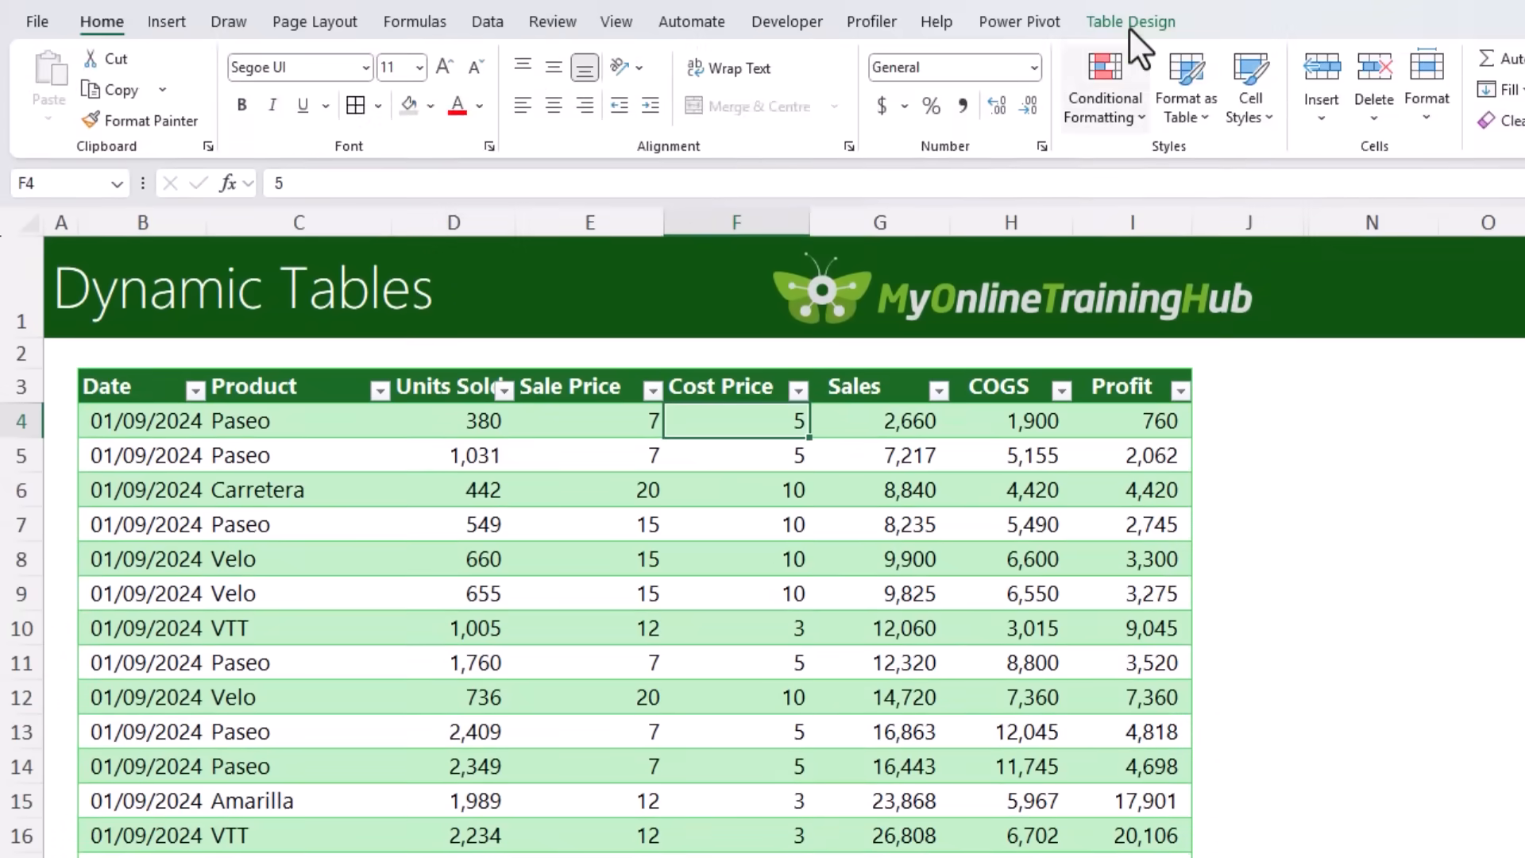
Step: Insert a slicer for the Product field and place it beside the table's Profit column
click(1130, 24)
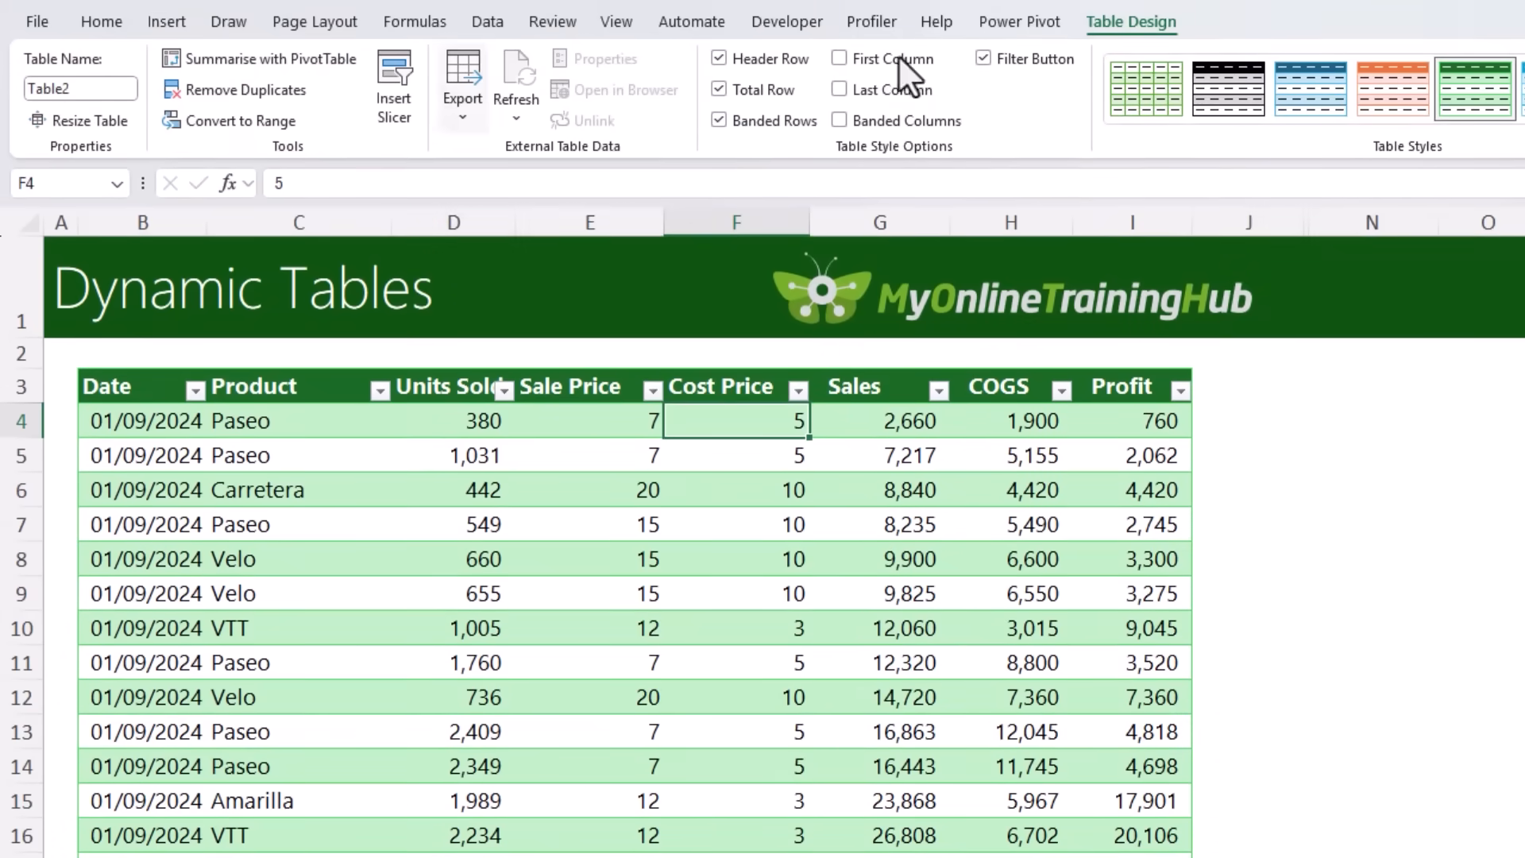
click(404, 116)
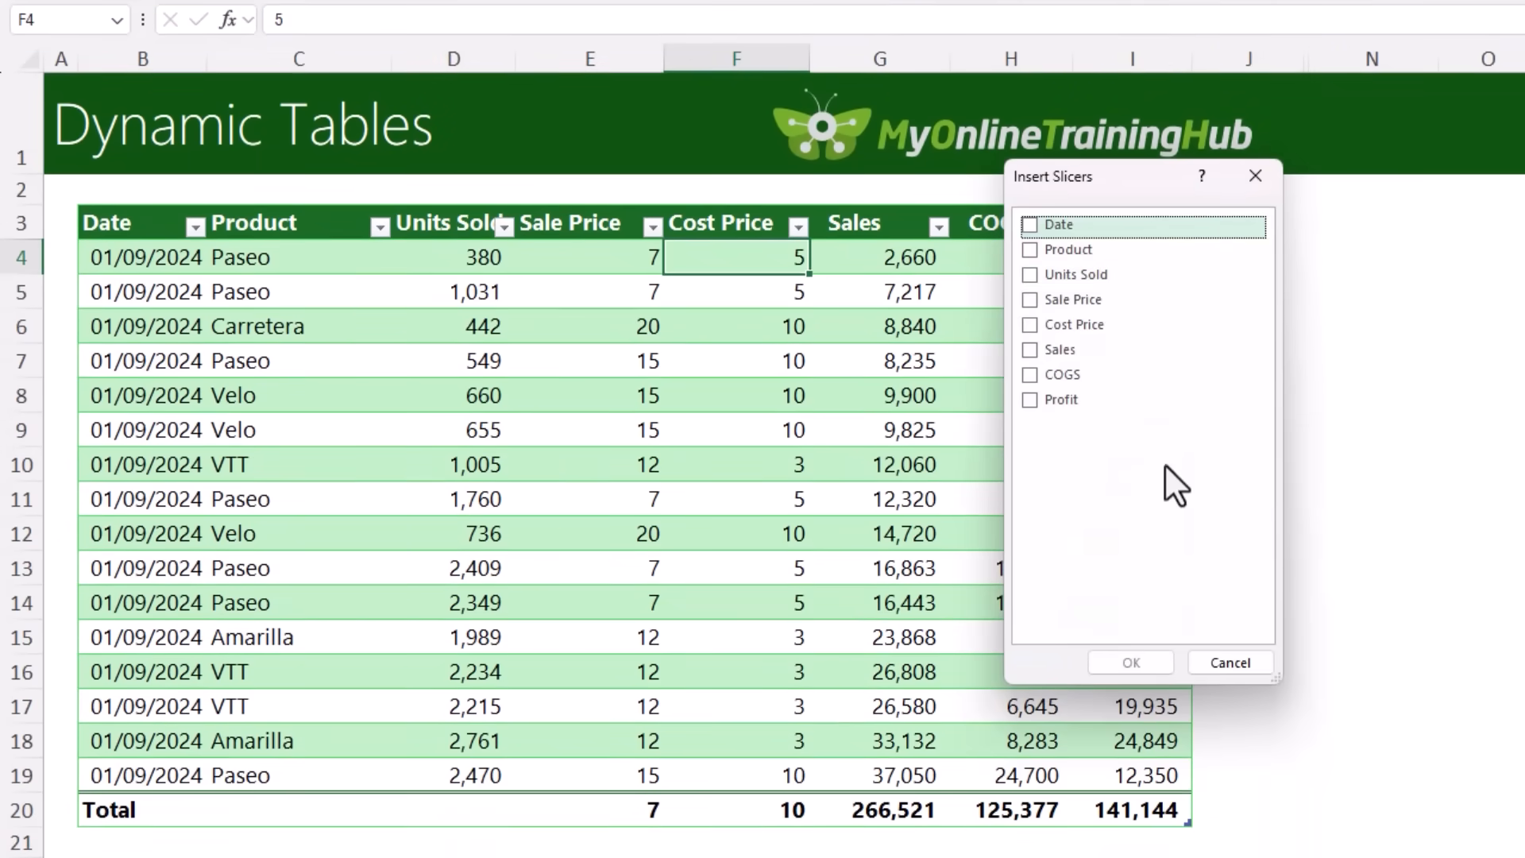
click(1029, 250)
click(1107, 664)
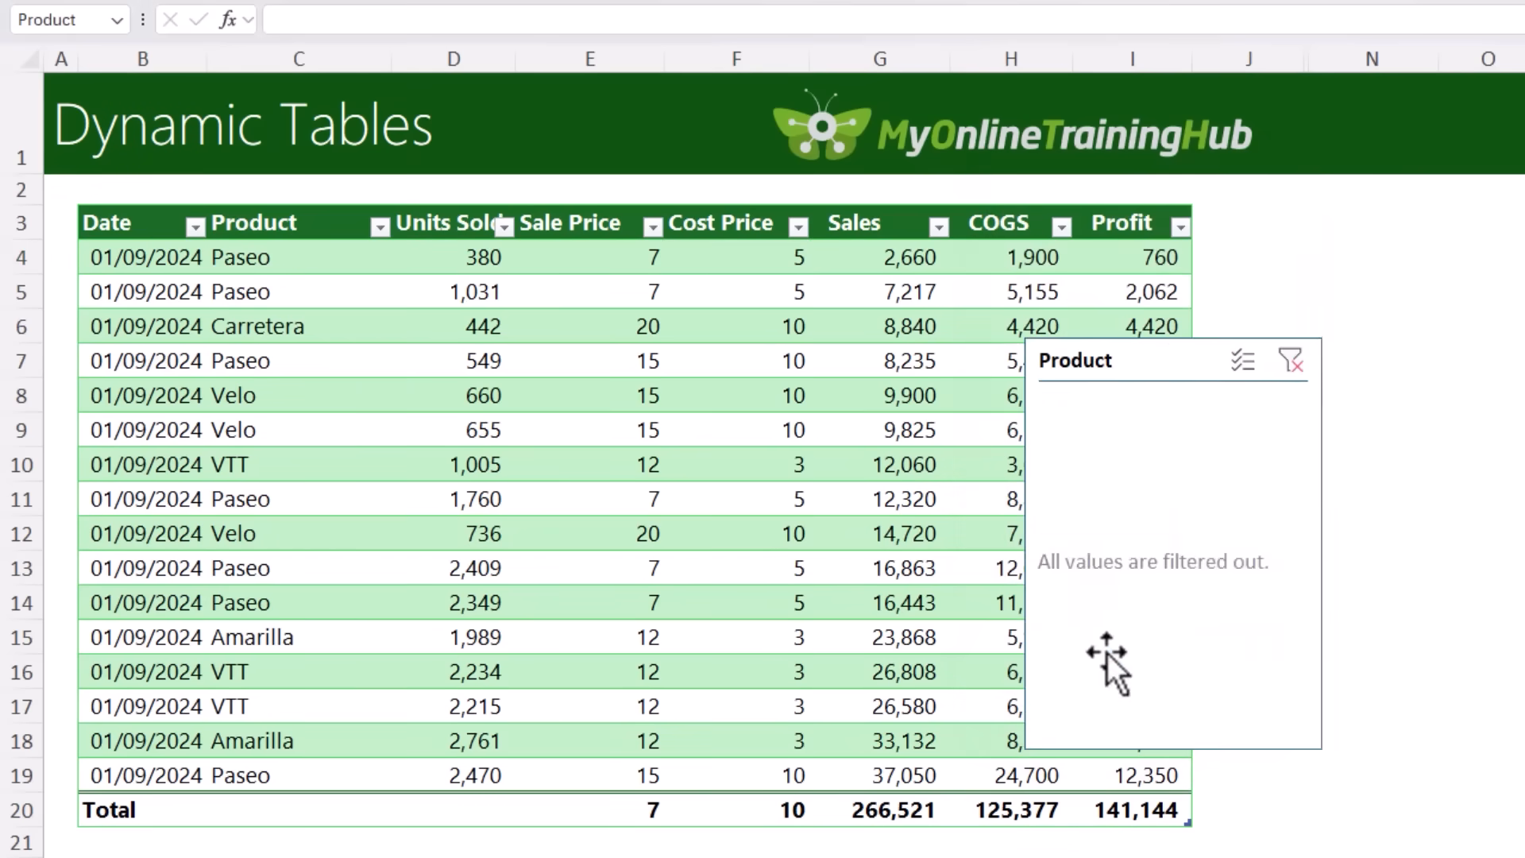
drag(1106, 646, 1337, 231)
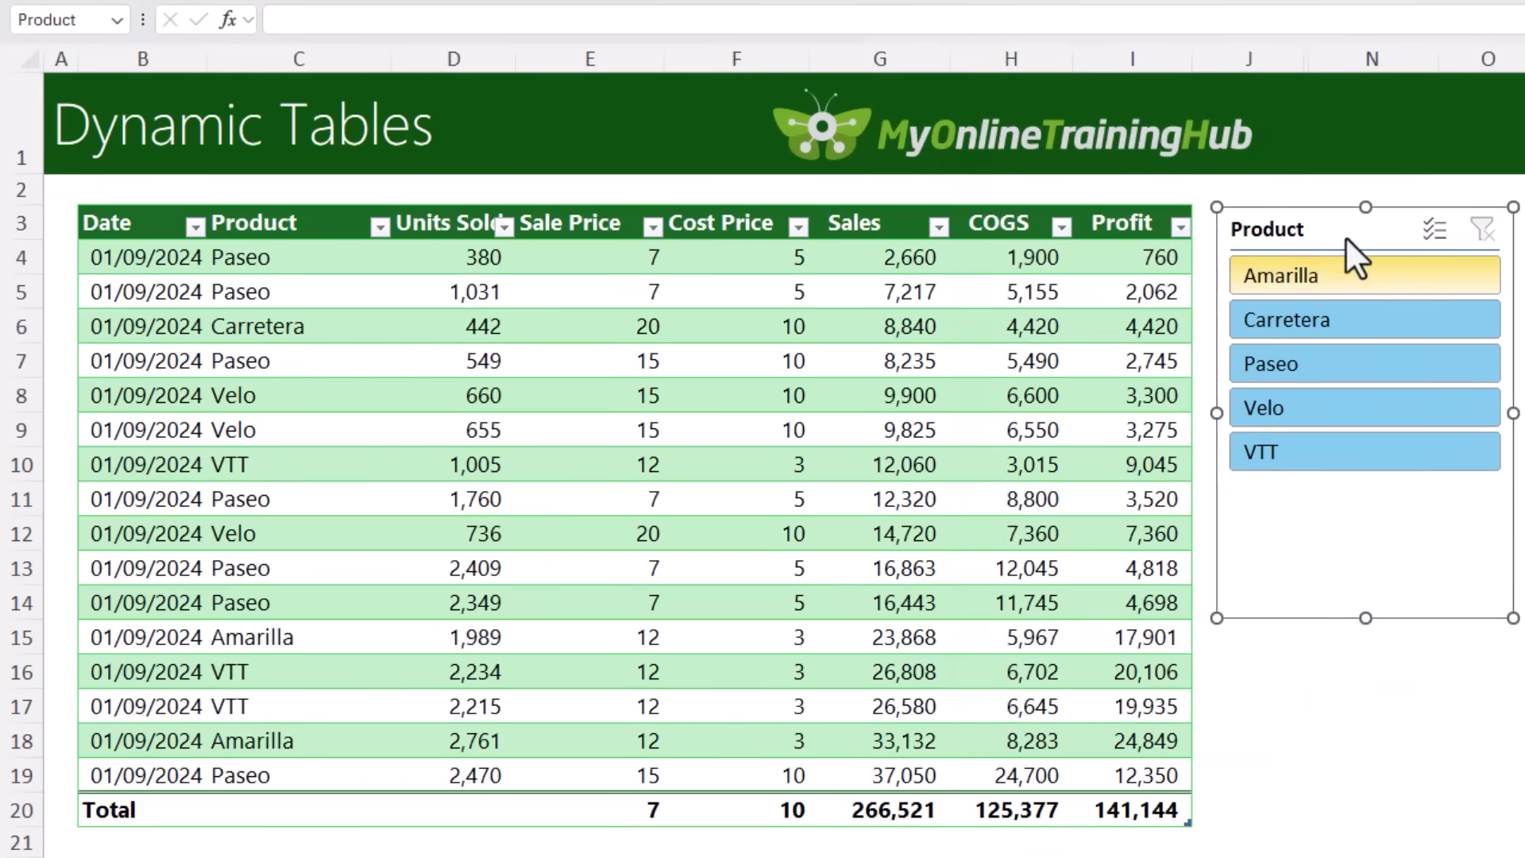
Step: Filter the table with the slicer by Amarilla and Carretera in turn, ending with Paseo and Velo together
click(1430, 268)
click(1420, 315)
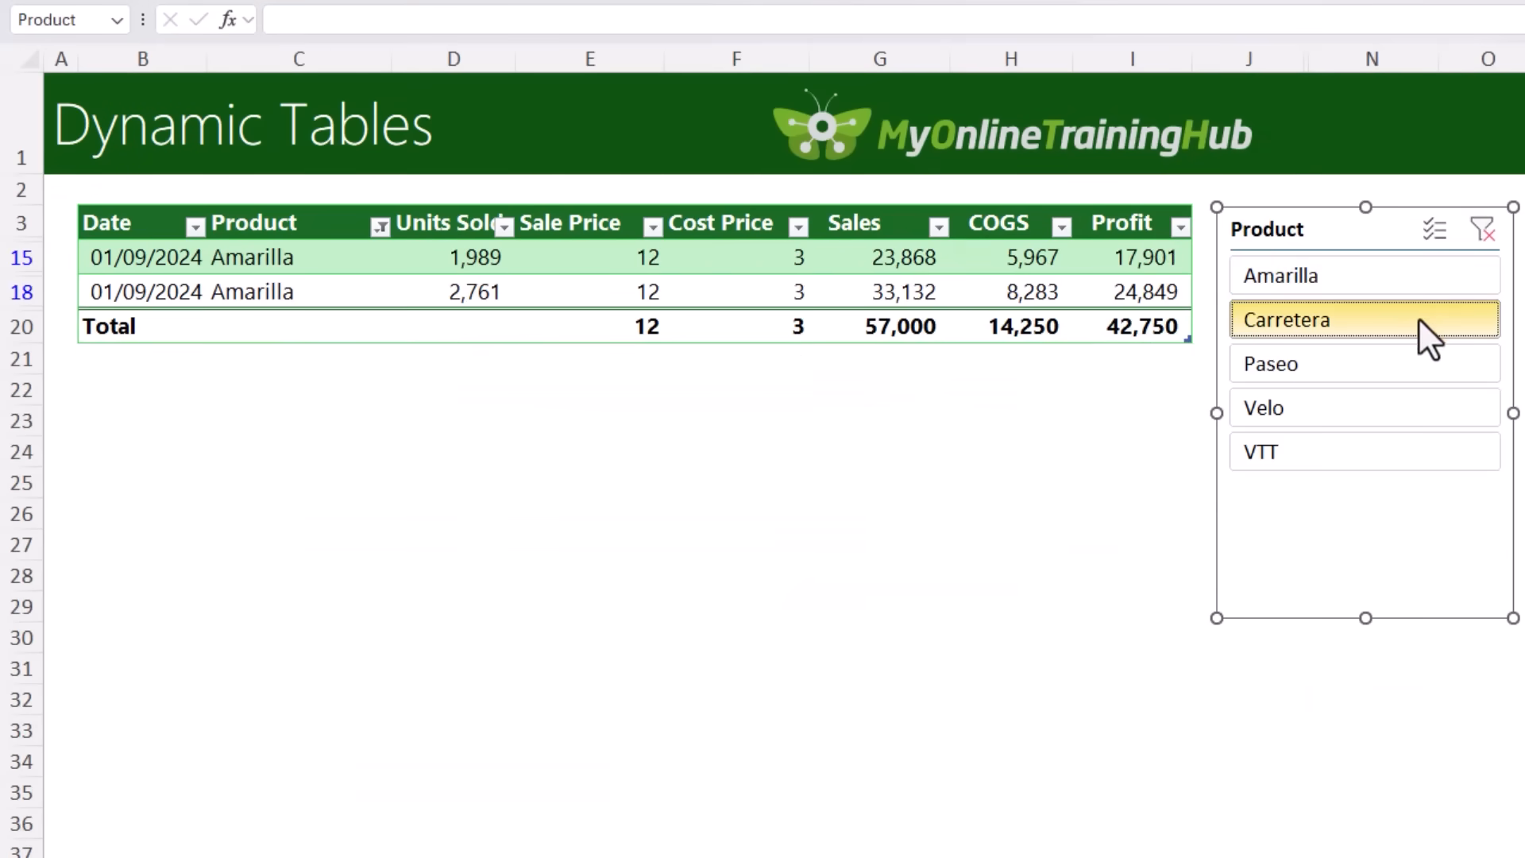
click(1412, 358)
ctrl+click(1409, 419)
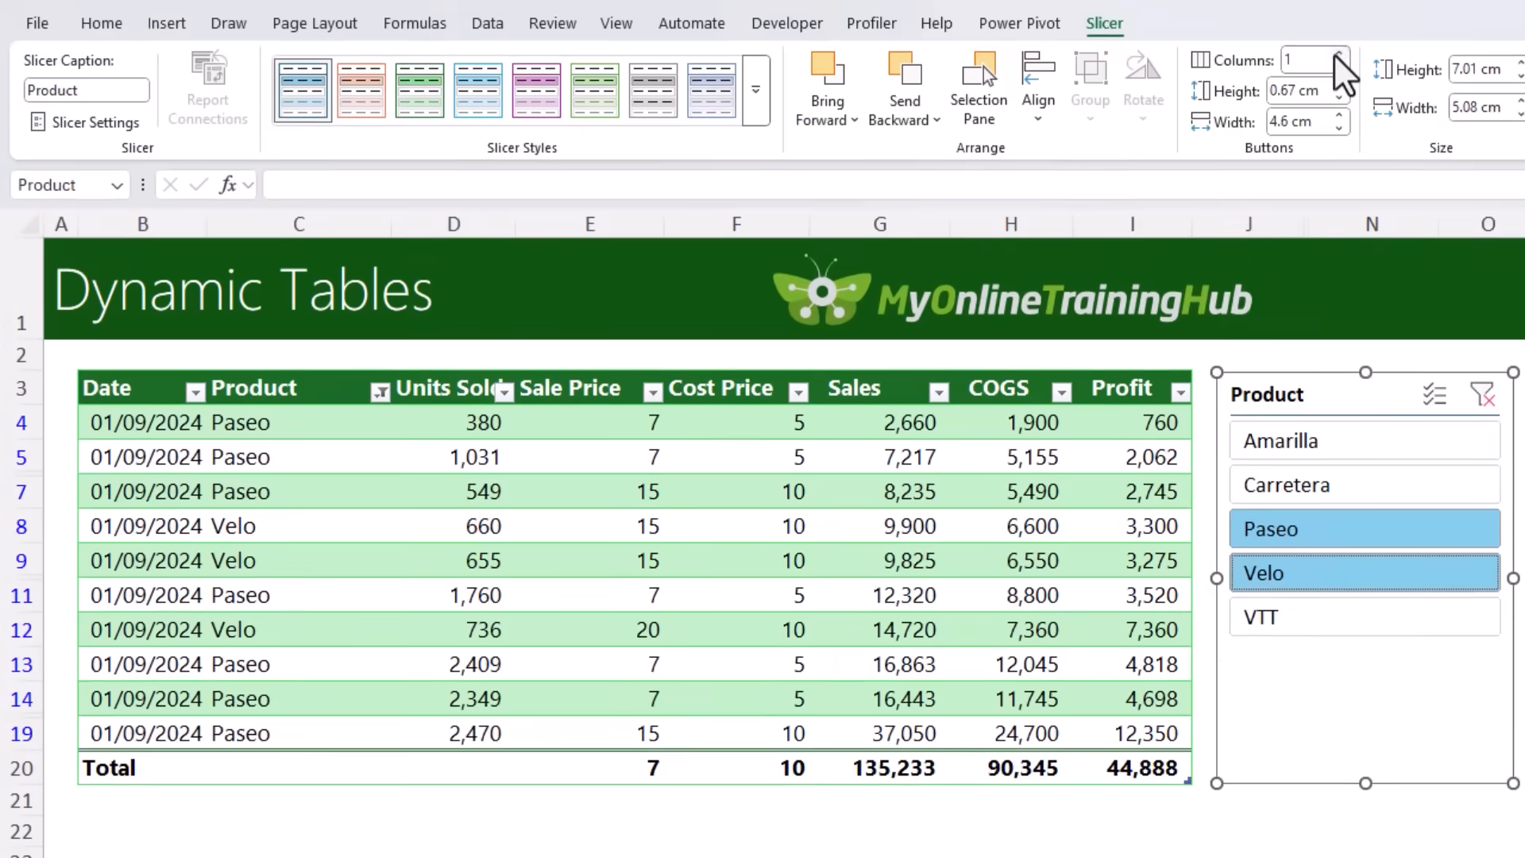
Step: Arrange the slicer buttons in 5 columns at about 1.78 cm by 10.64 cm overall, and apply Light Green, Slicer Style Light 6
click(1339, 54)
click(1339, 53)
click(1339, 53)
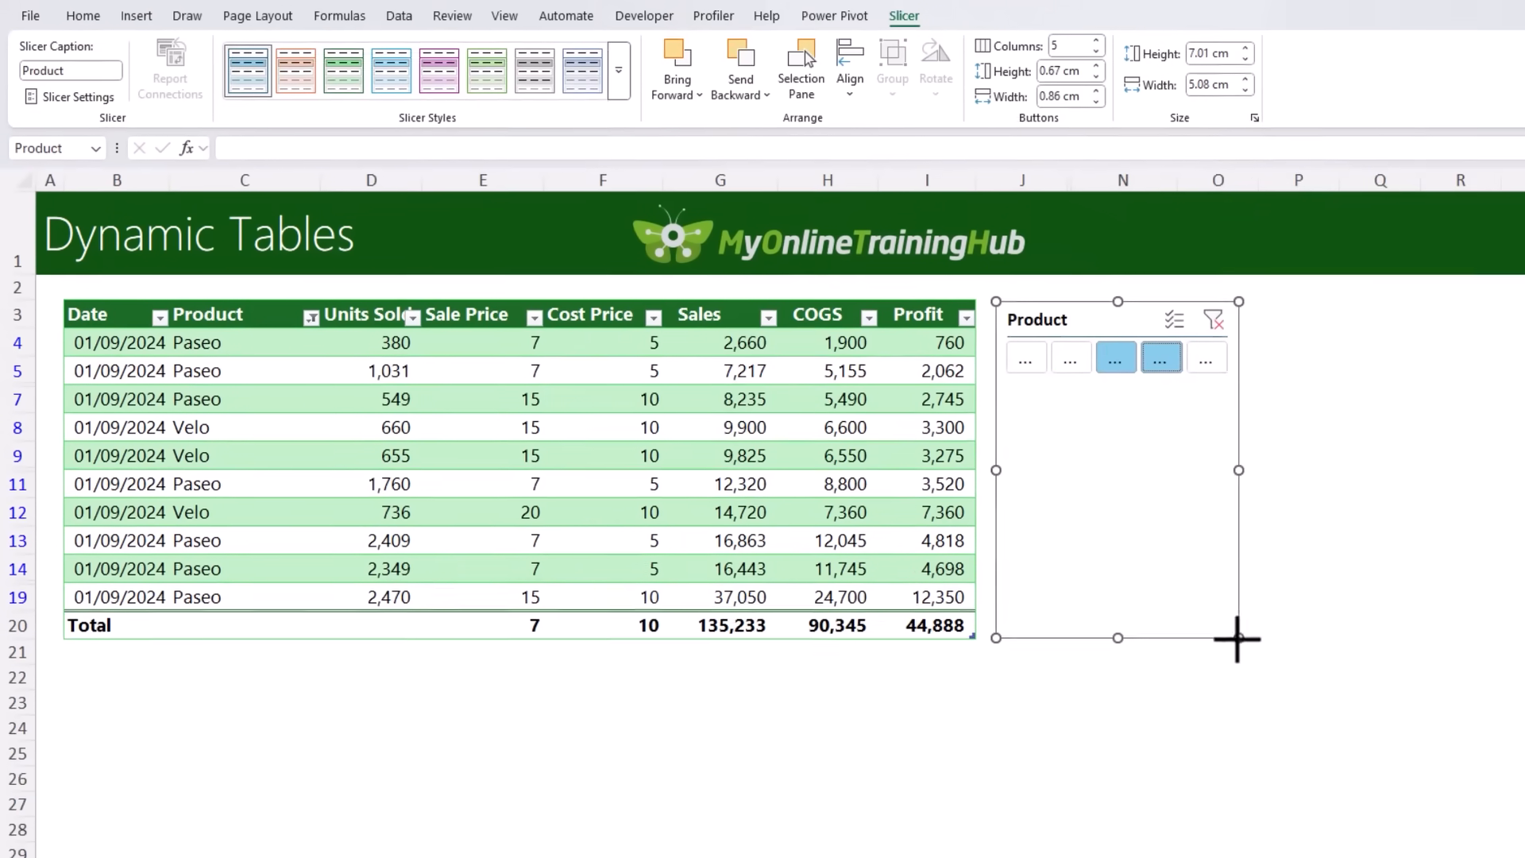
drag(1513, 783, 1524, 516)
drag(1371, 418, 1501, 389)
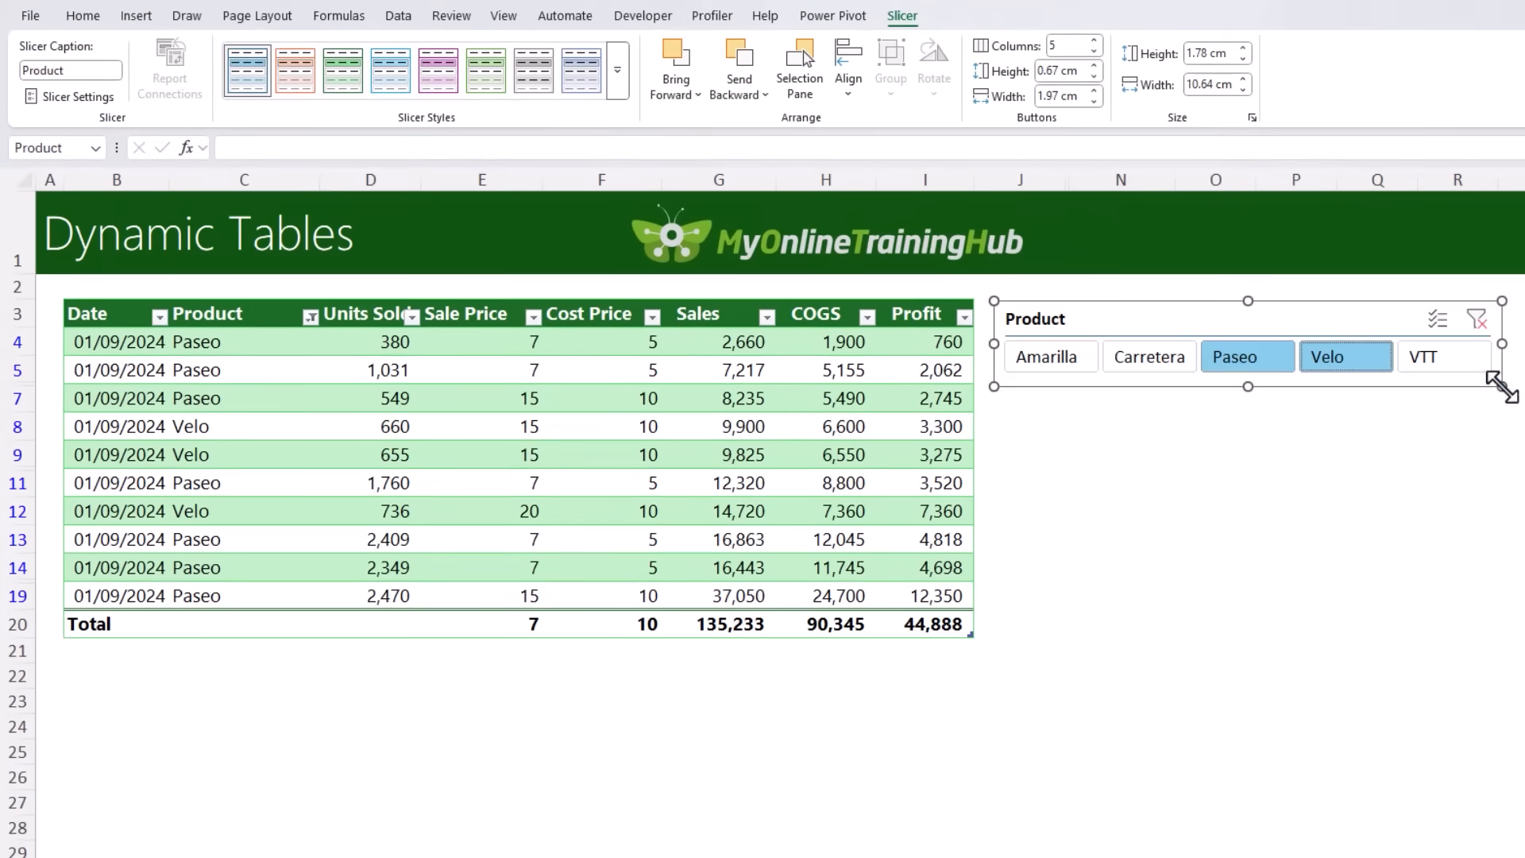
click(487, 73)
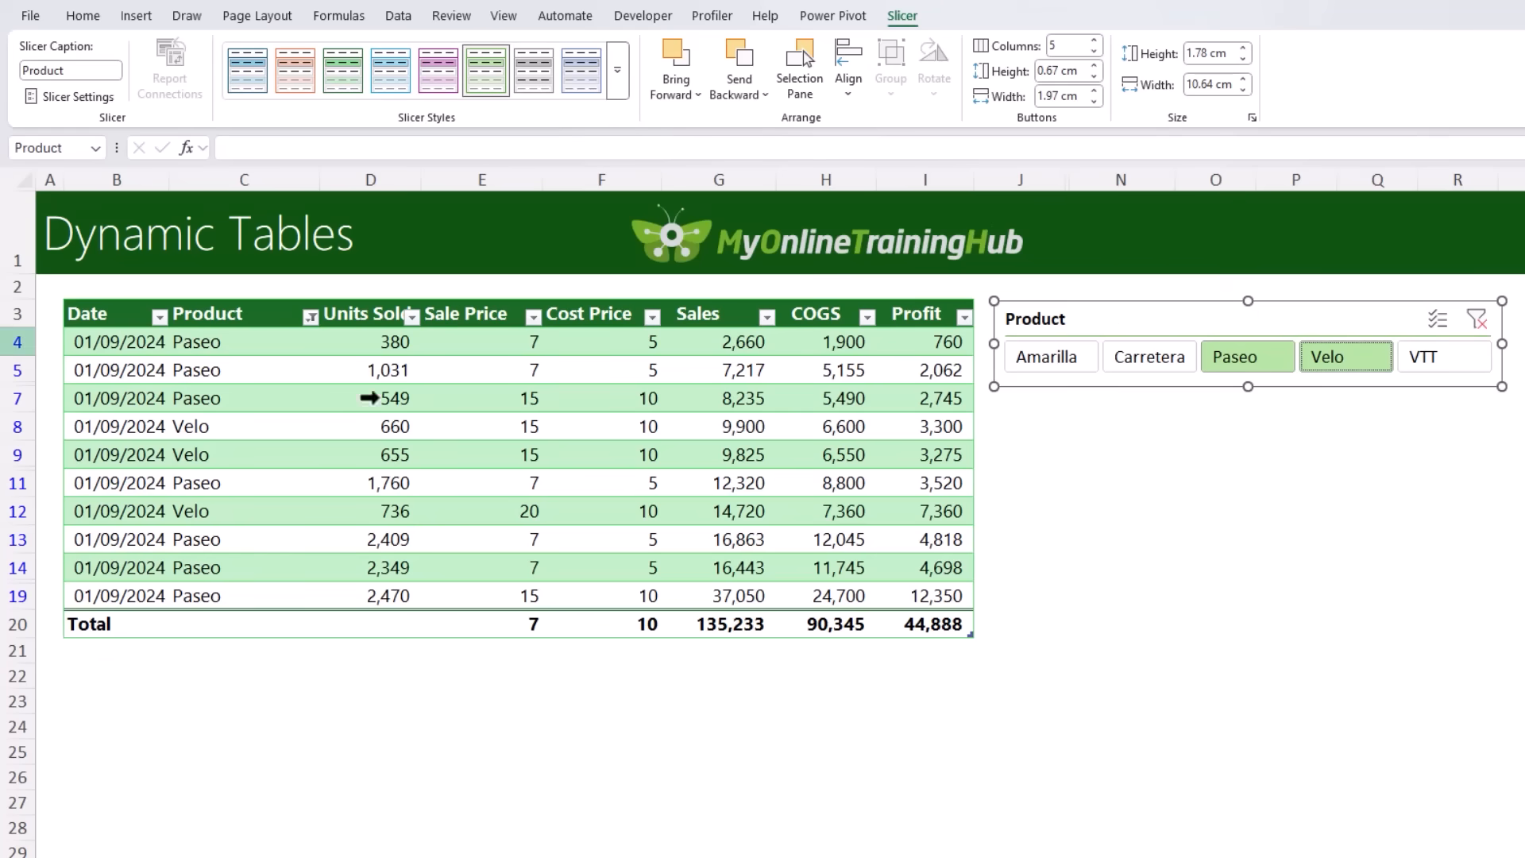
Step: Increase the height of row 2 and move the Product slicer into it, above the table
drag(18, 299, 16, 426)
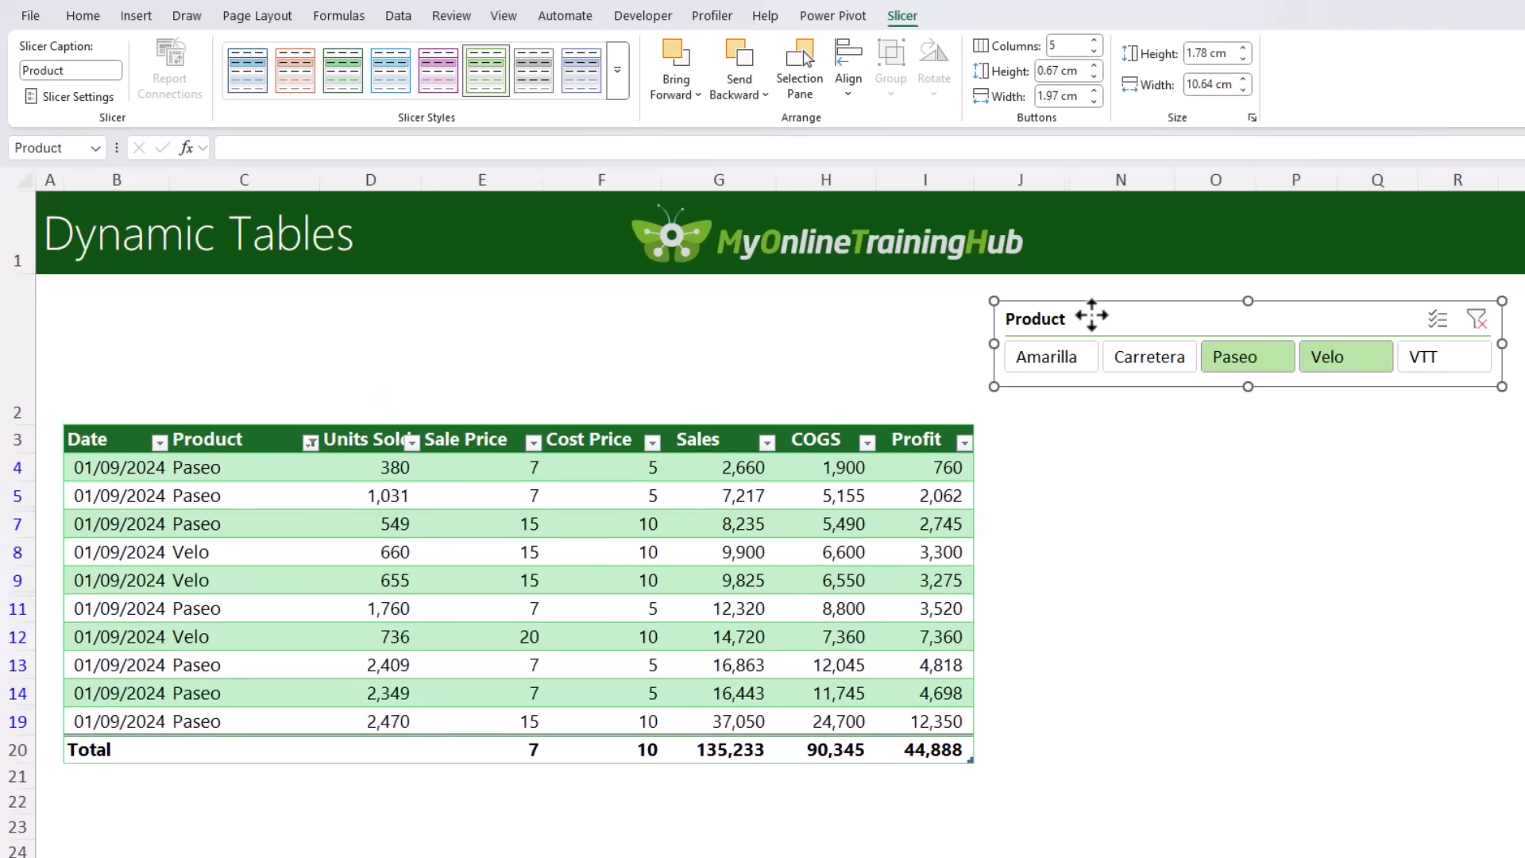
drag(1089, 317, 157, 331)
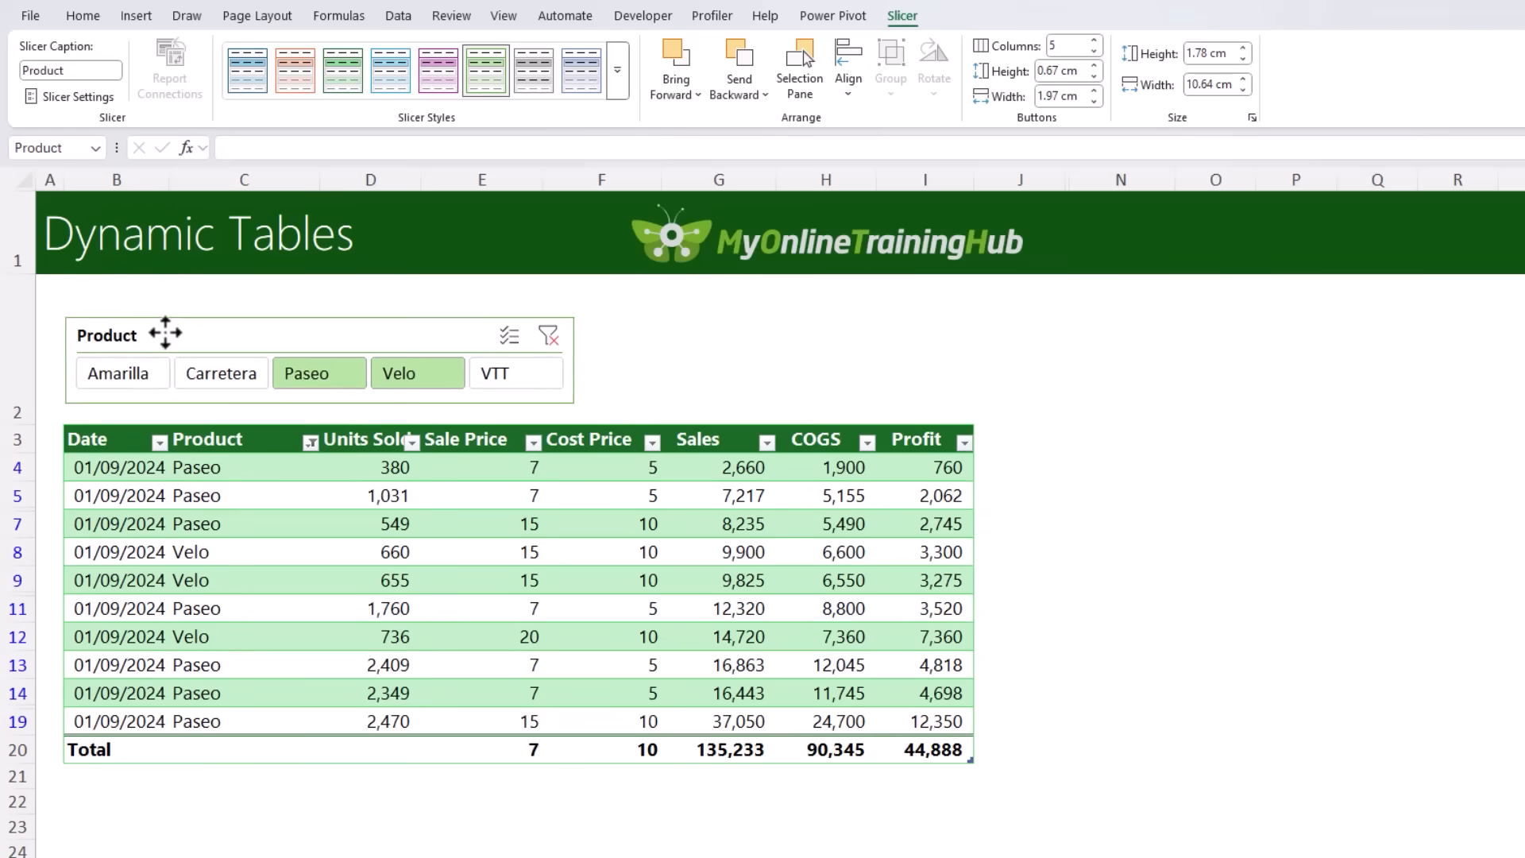
click(708, 378)
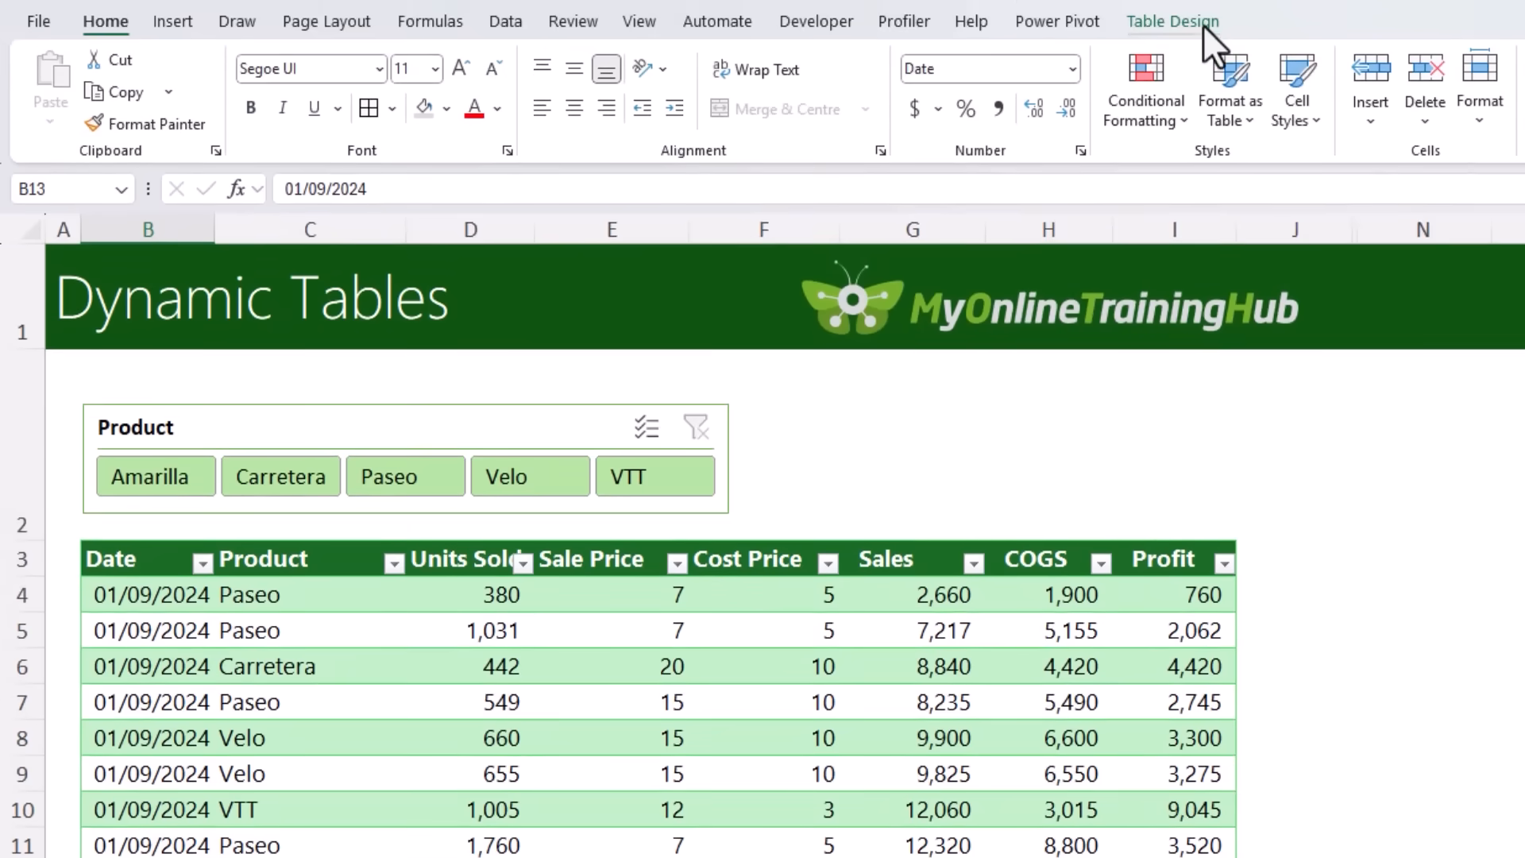
Step: Remove duplicate rows from the table, comparing all columns from Date to Profit
click(1203, 26)
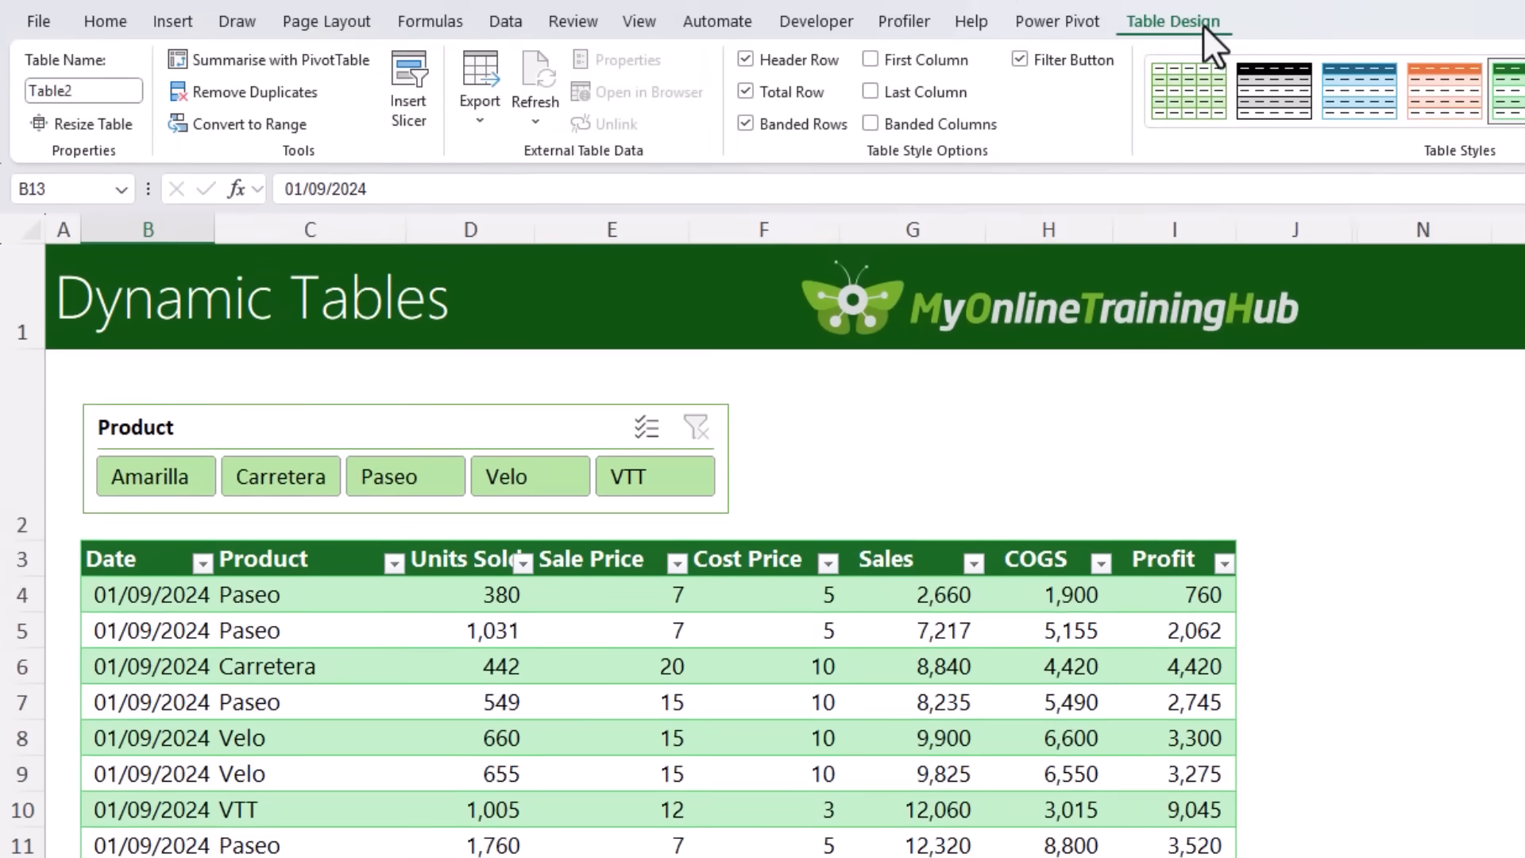
click(280, 92)
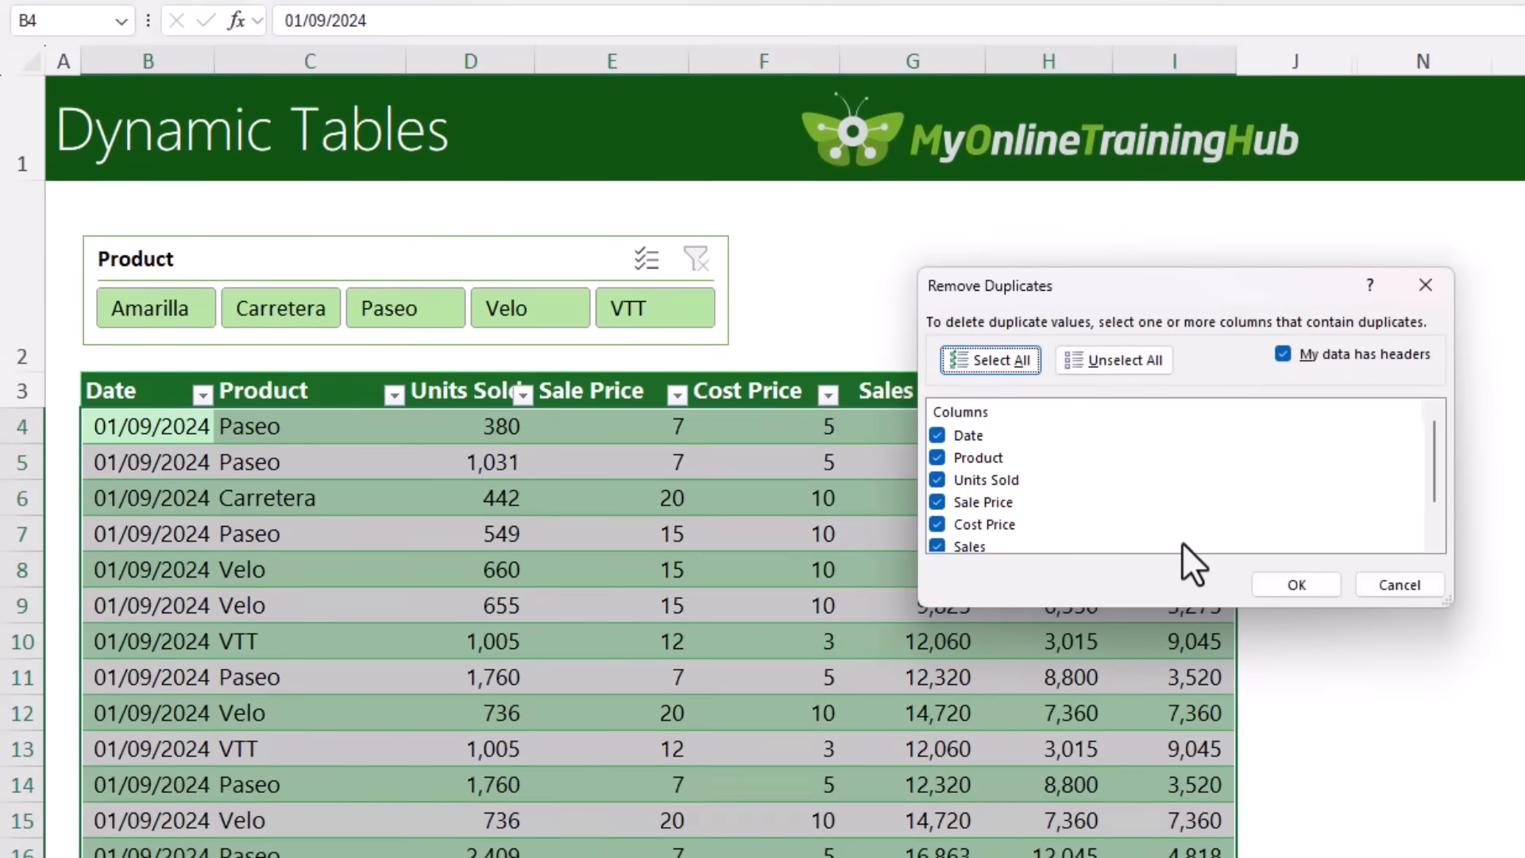
drag(1082, 605, 1084, 684)
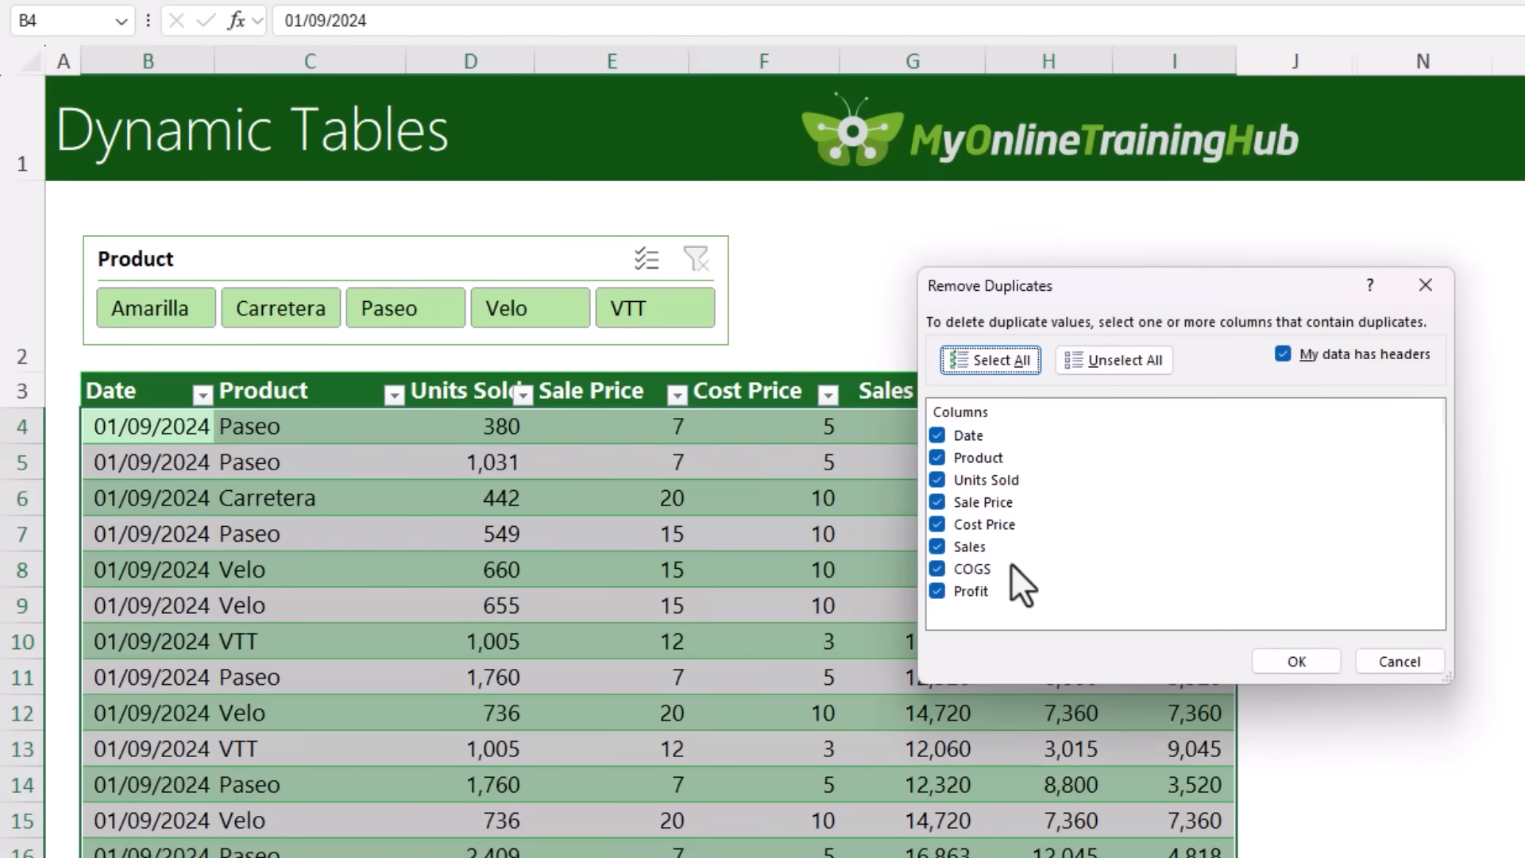
click(1296, 661)
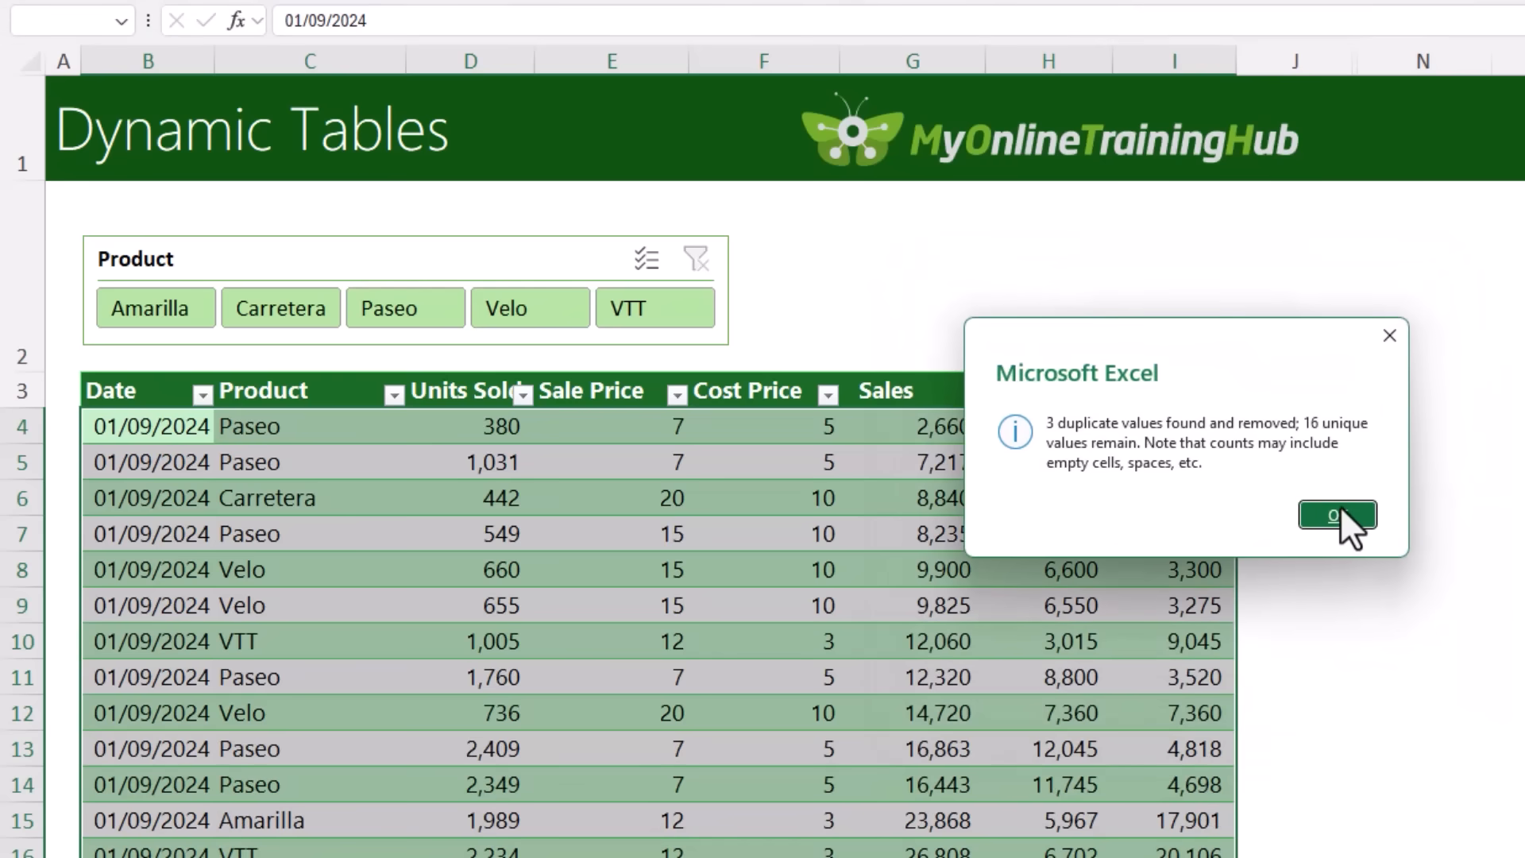
click(1341, 509)
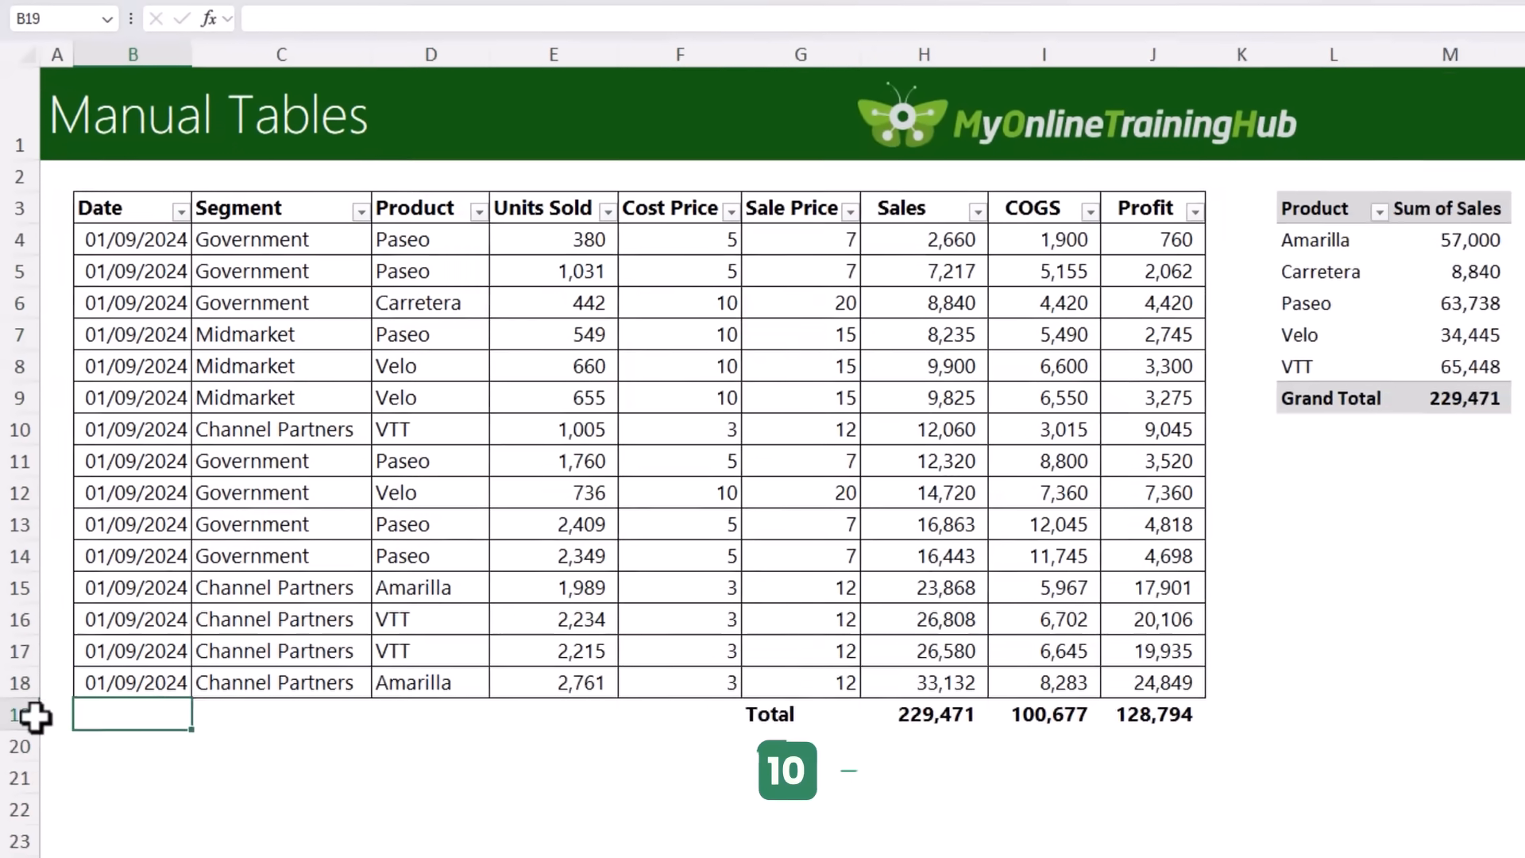
Step: Insert a row above the Total in the Manual Tables sheet and paste the 01/09/2024 Midmarket Paseo record with 2,470 units, 10 and 15
click(22, 687)
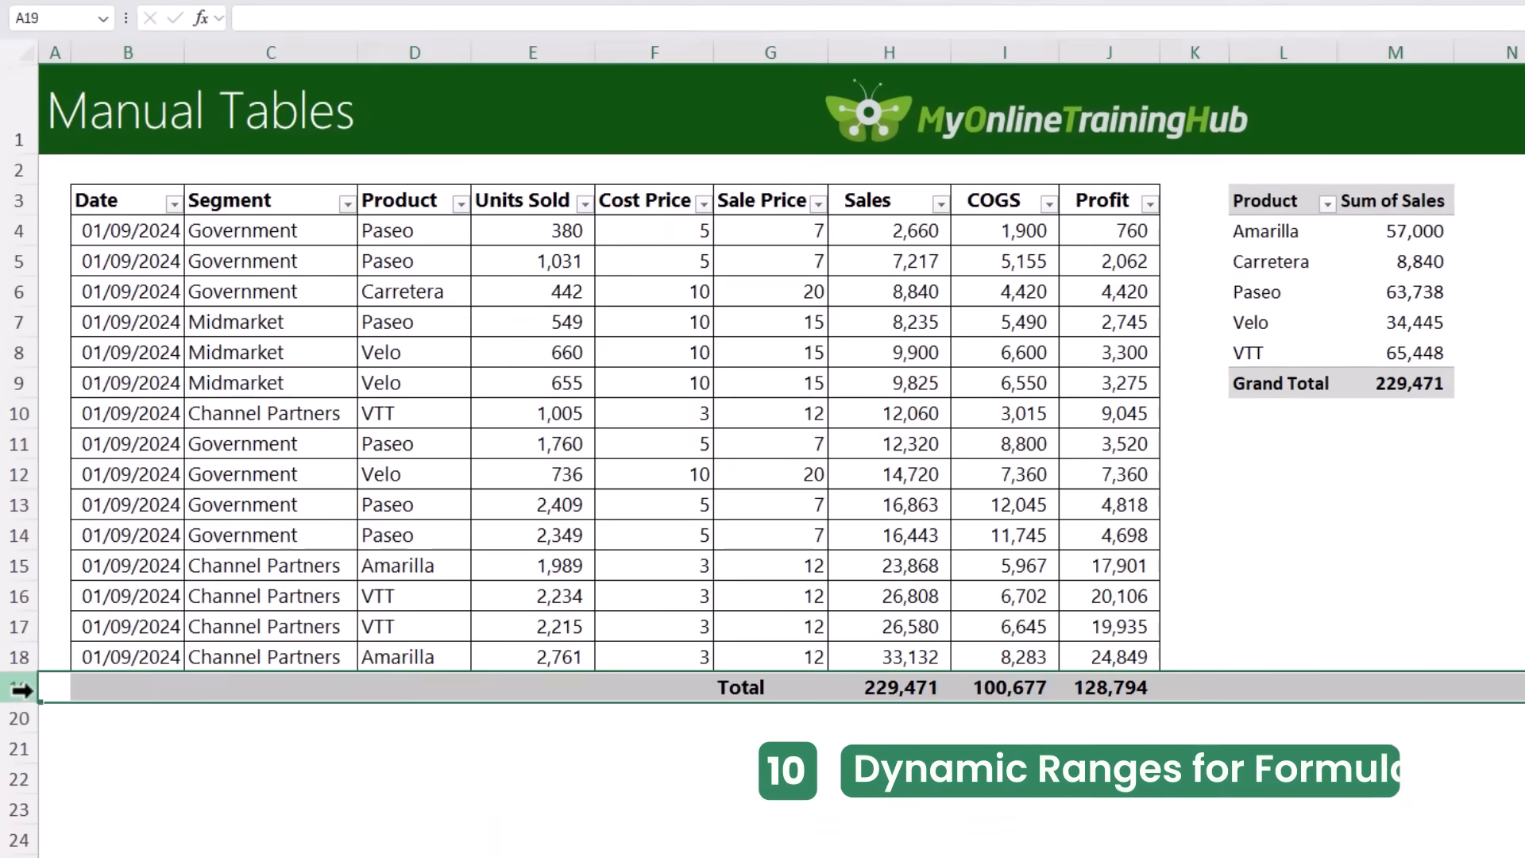
key(ctrl+plus)
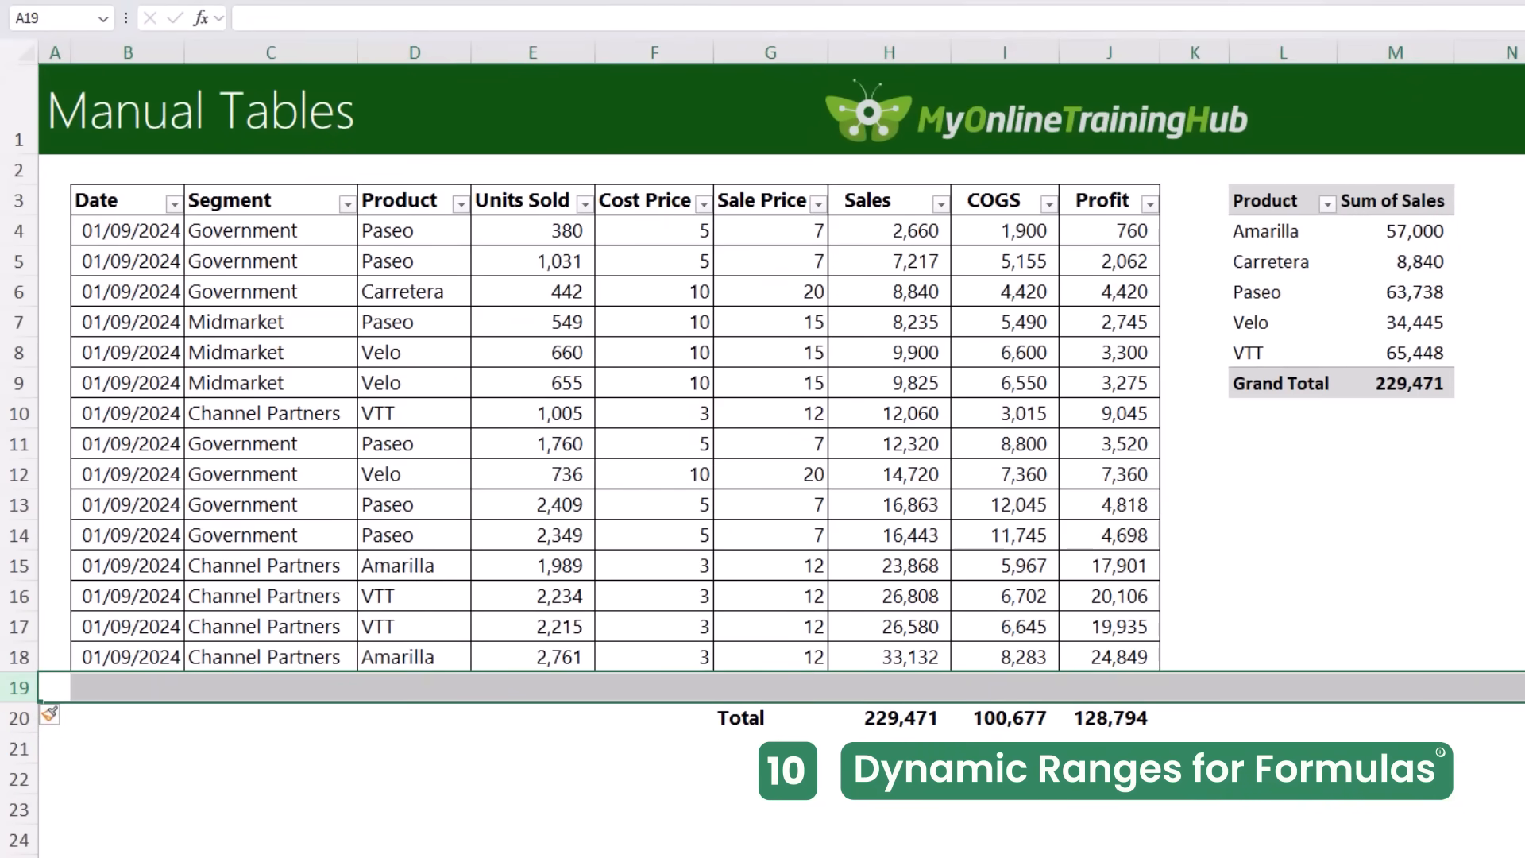
key(Right)
text(01/09/2024	Midmarket	Paseo	2,470	10	15)
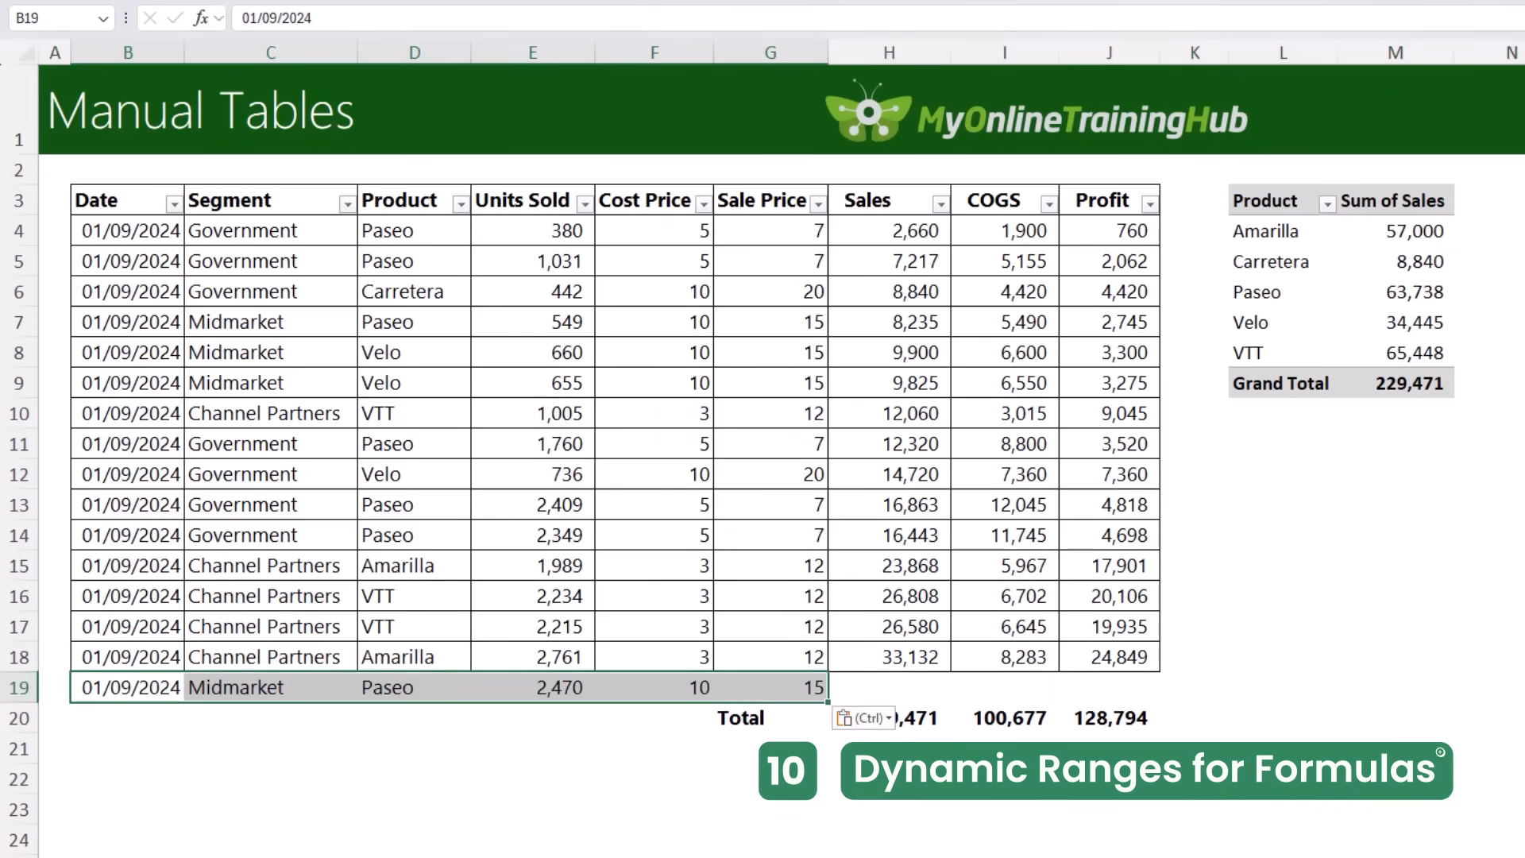
Step: Inspect the range used by the Sales total formula in H20, leaving the formula as it is
click(902, 718)
key(F2)
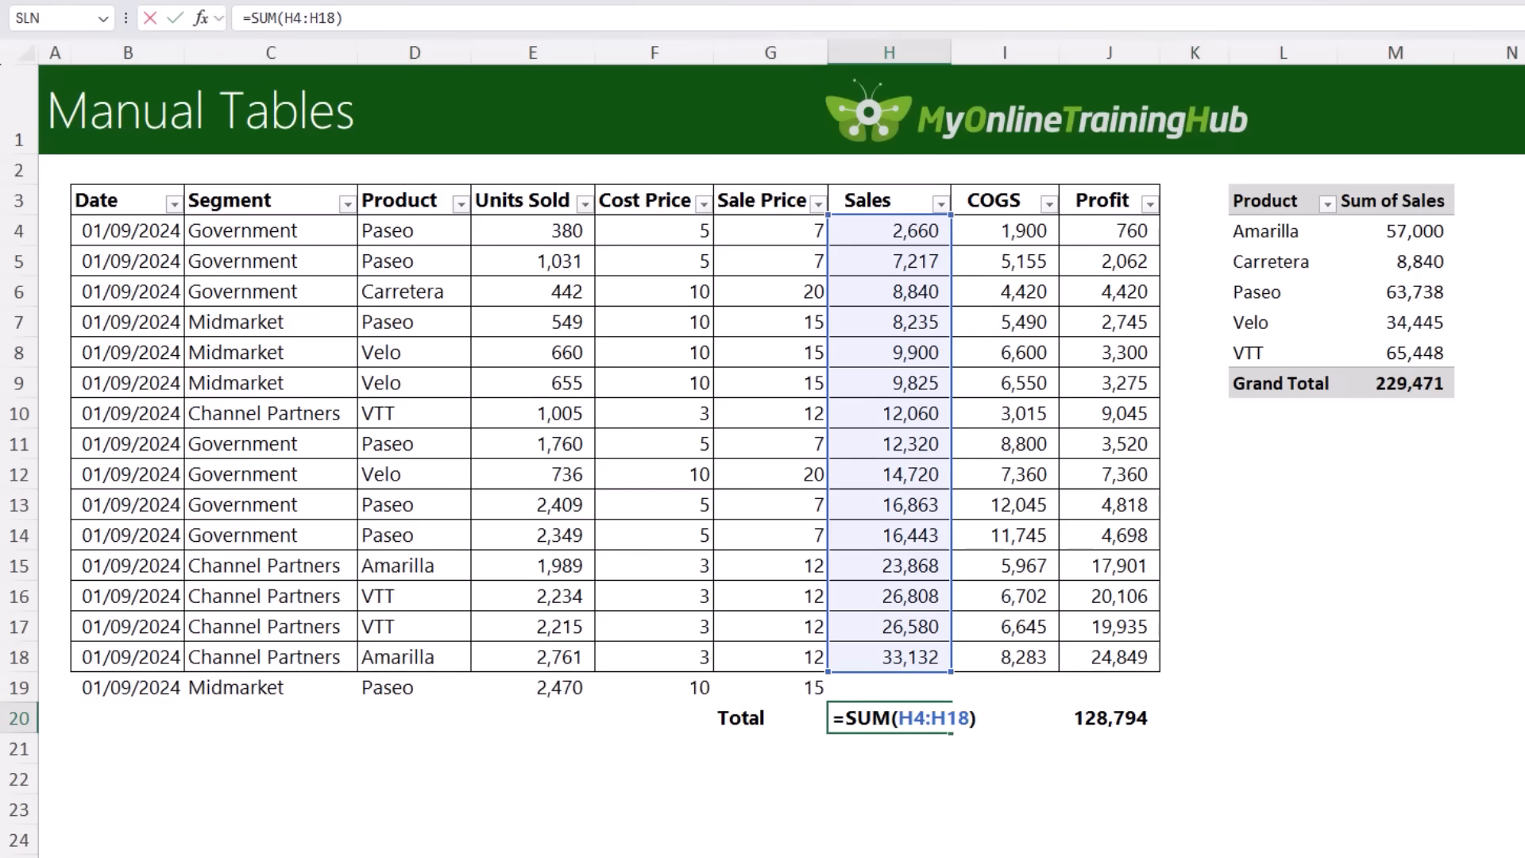
key(Escape)
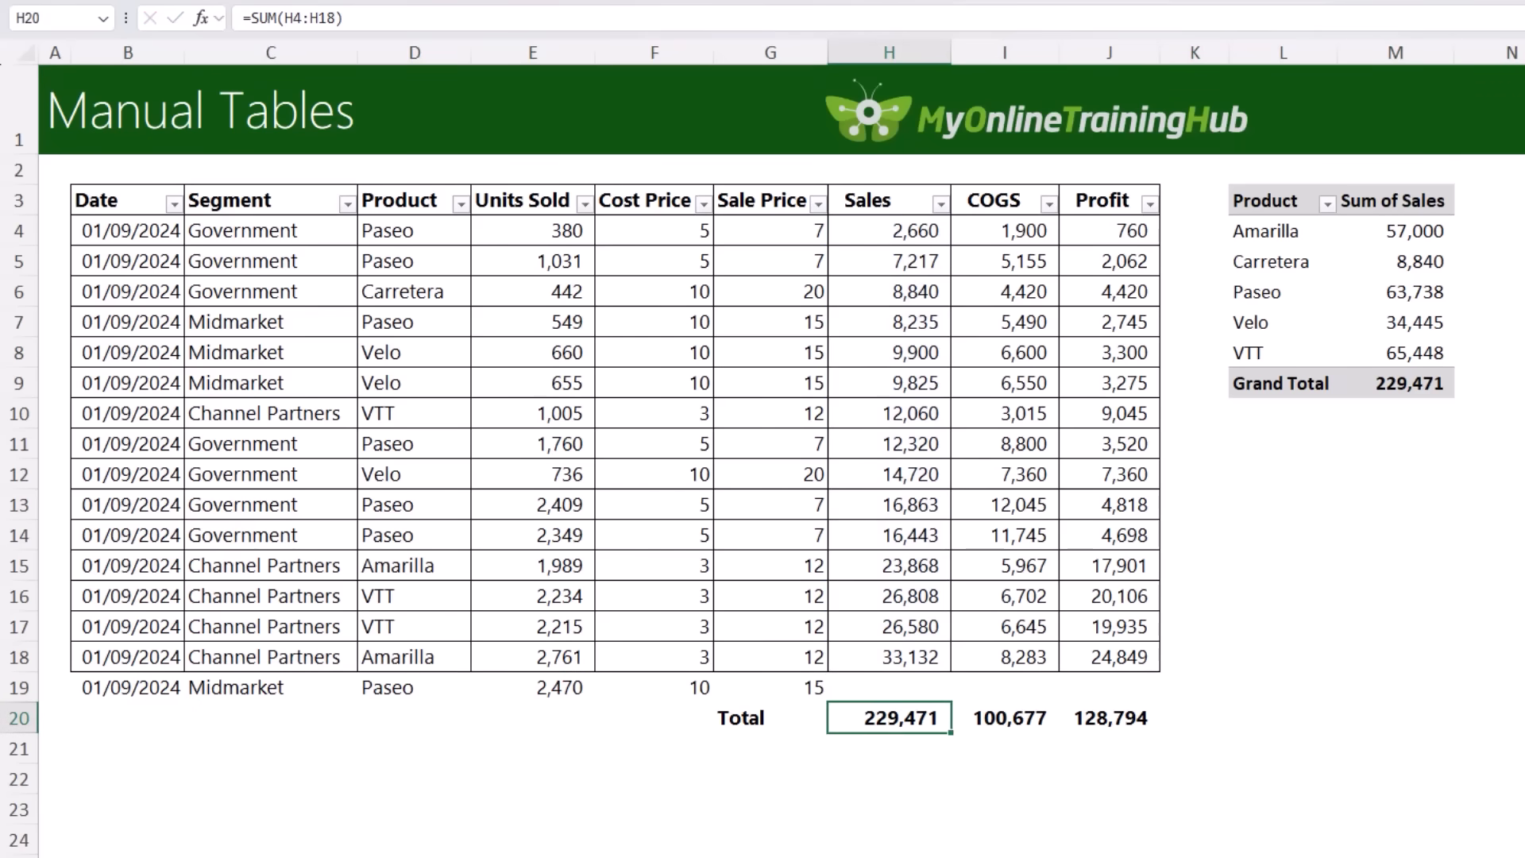
Step: On the Dynamic Tables sheet, start a SUM formula in N3 over the range I4:I19
click(998, 857)
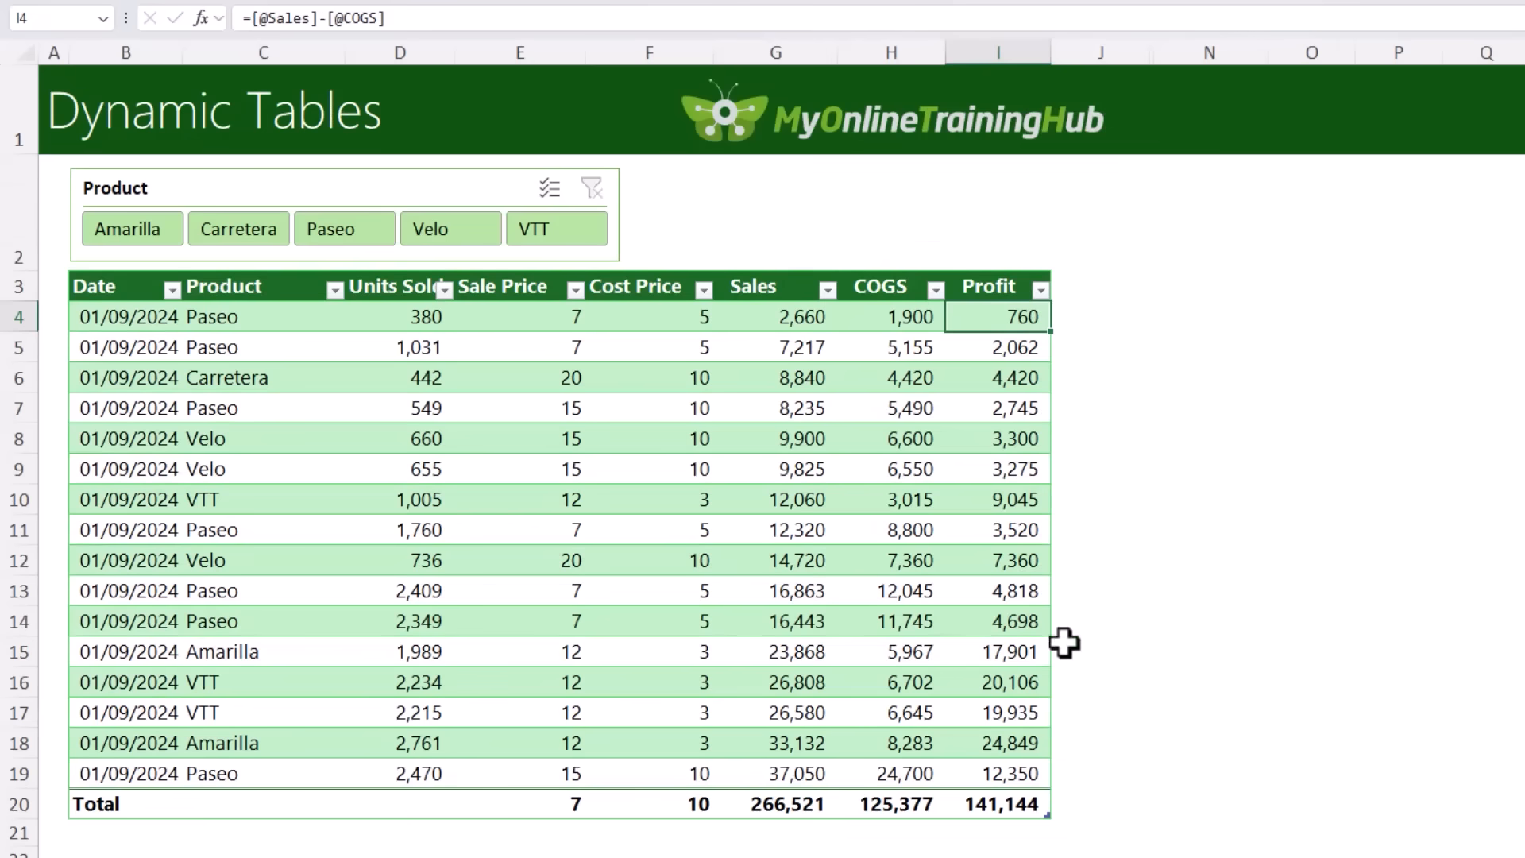
click(1165, 293)
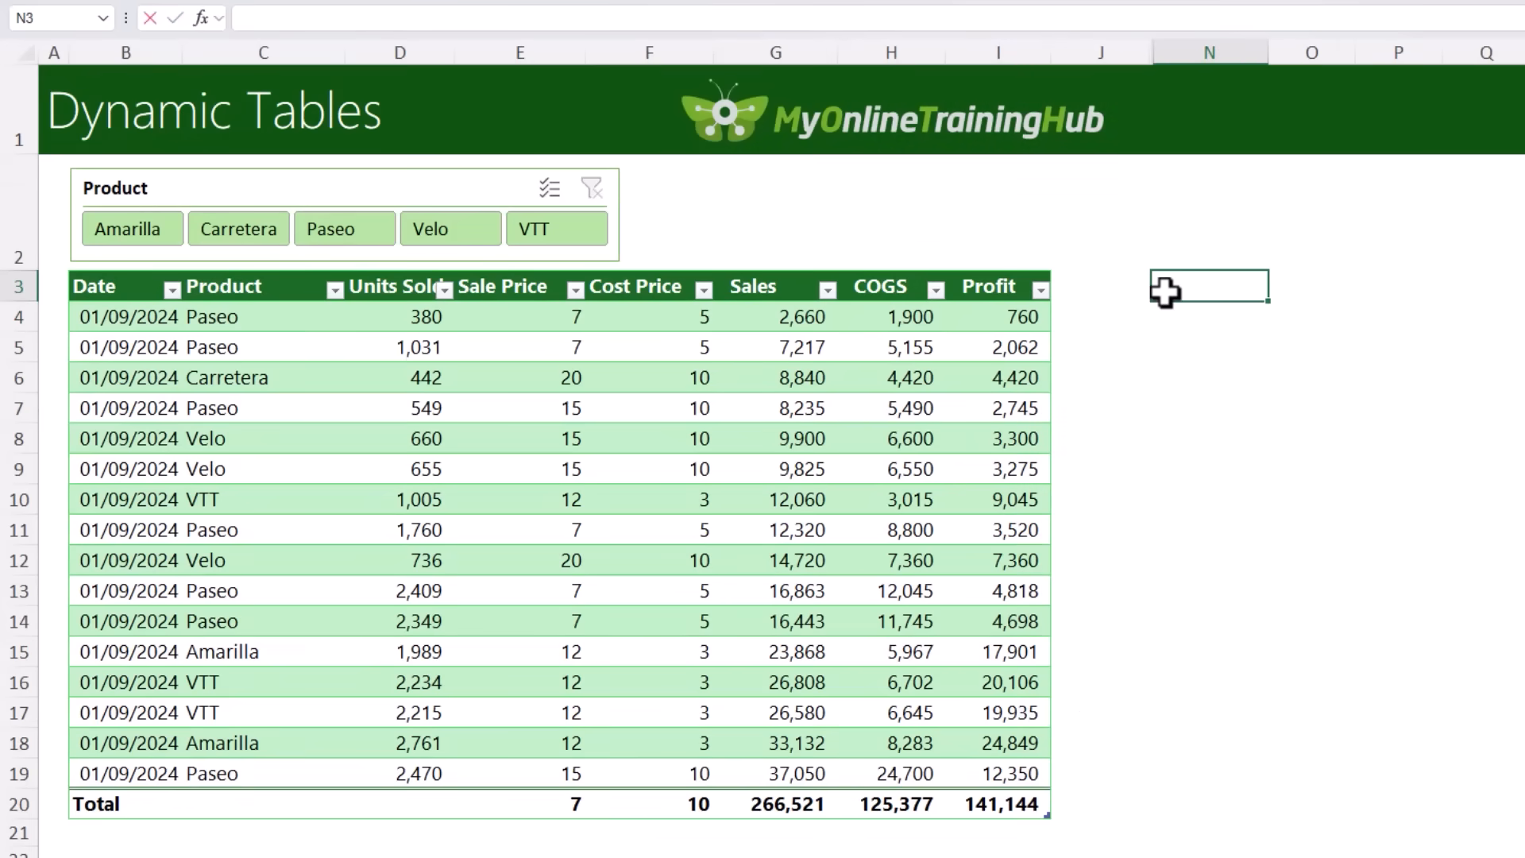
text(=sum)
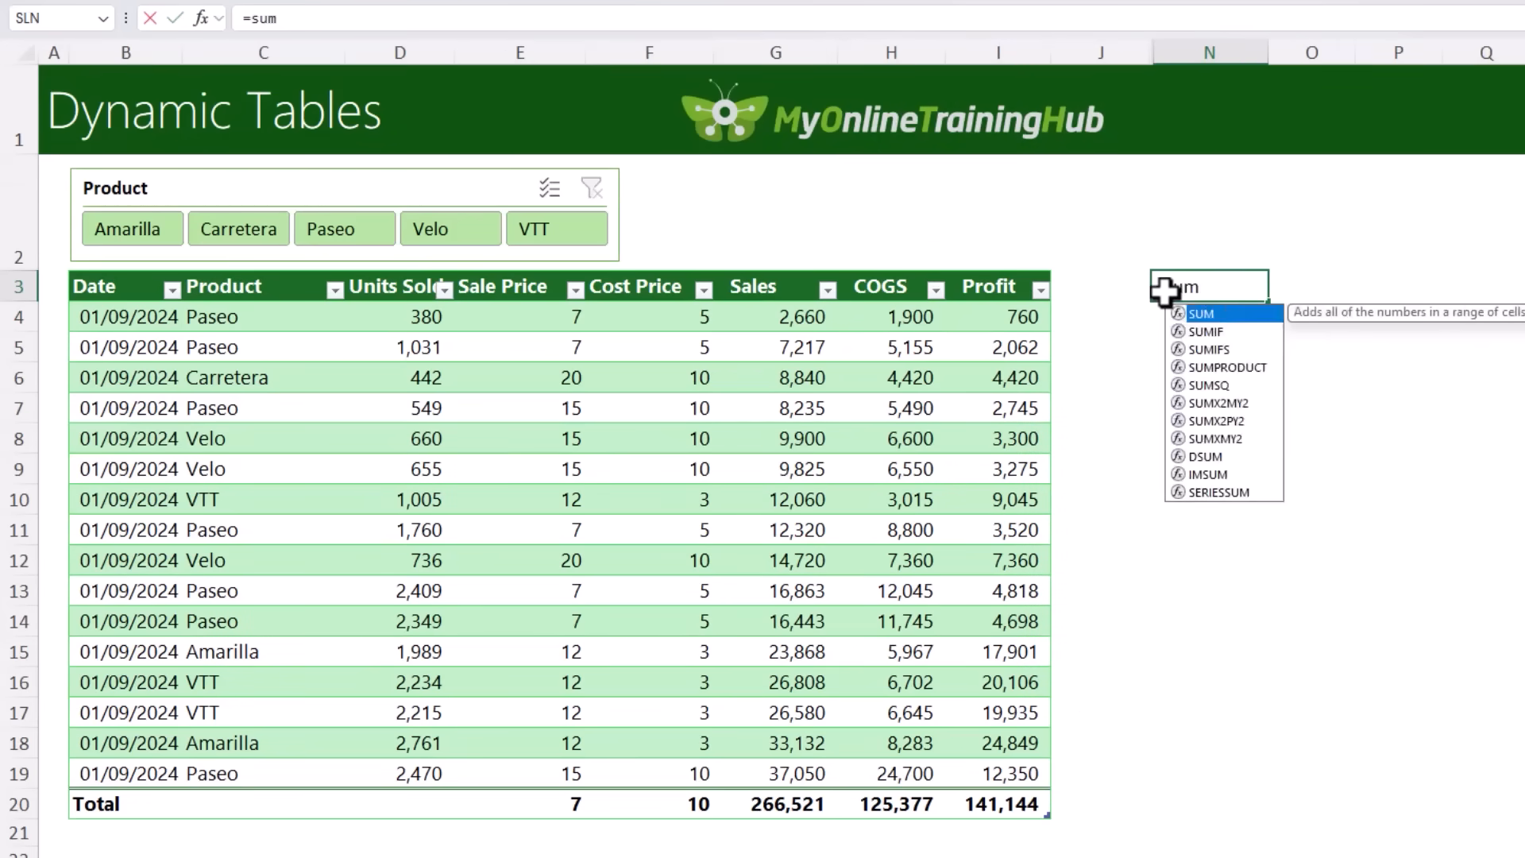
key(Tab)
text(I4)
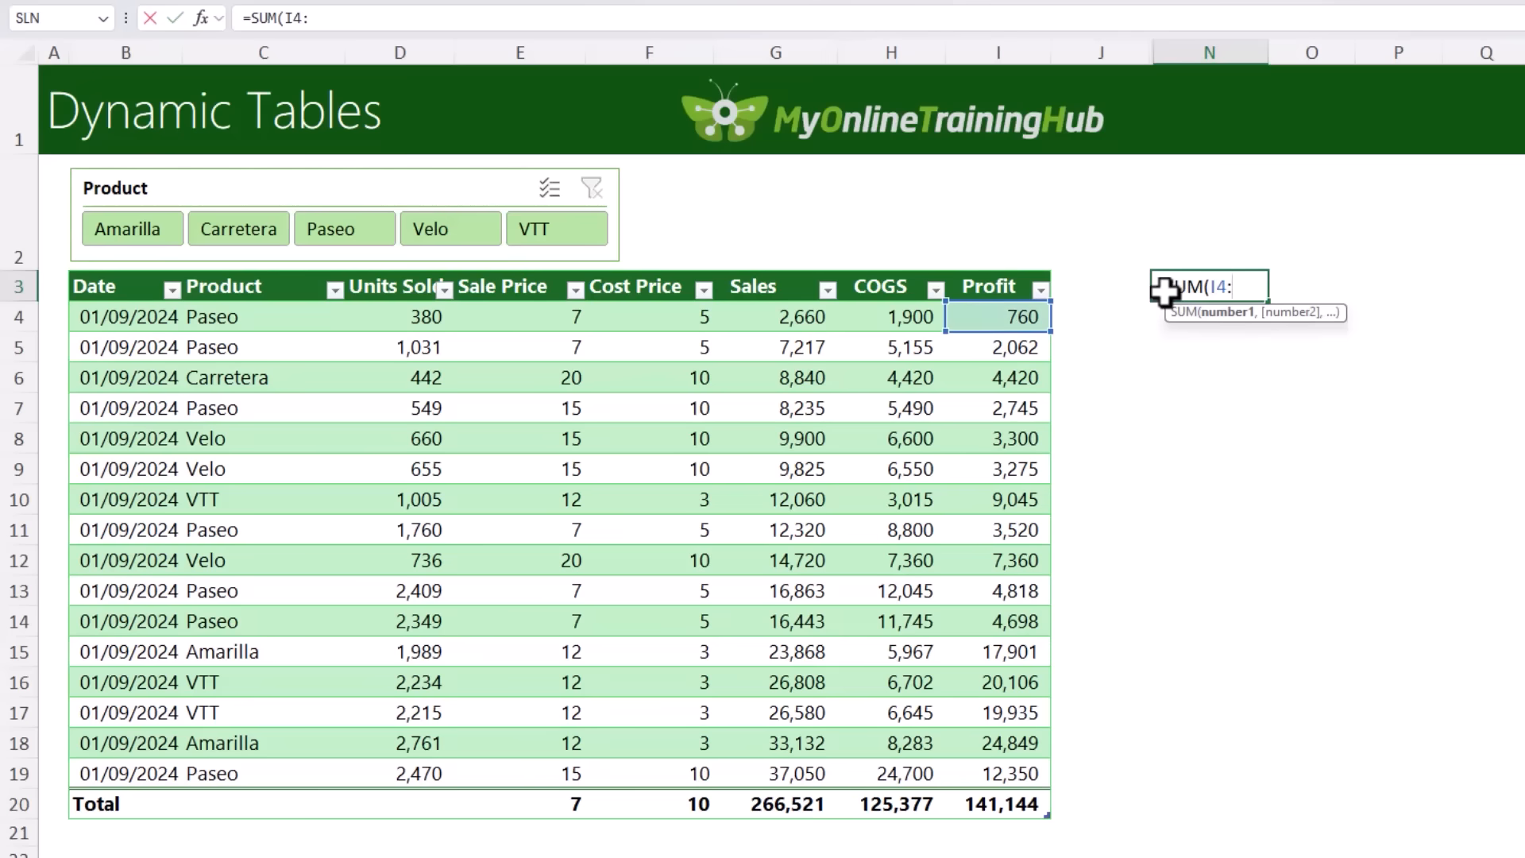
text(:I19)
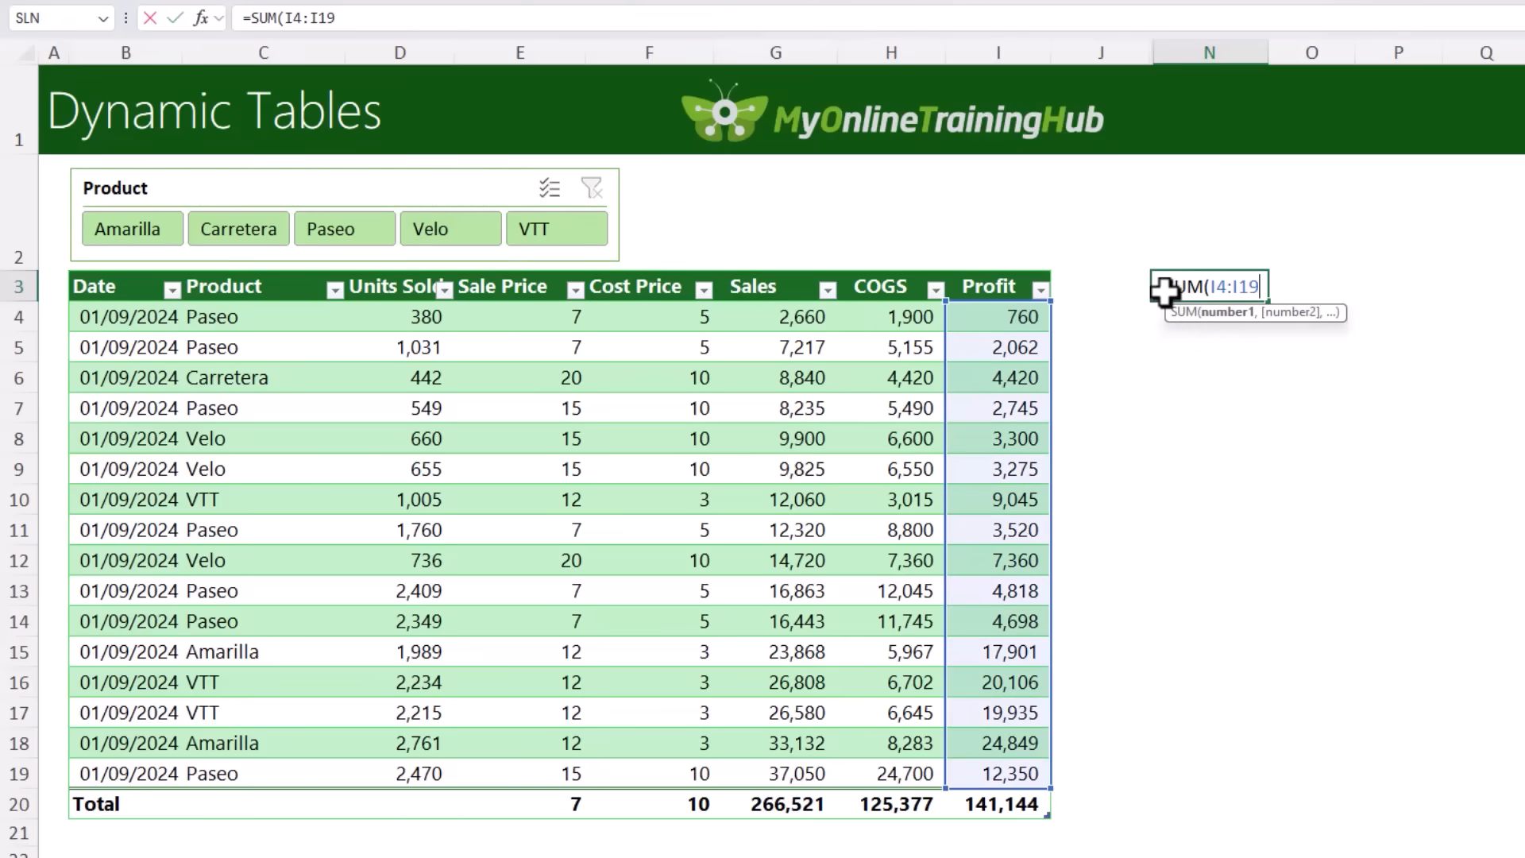
Step: Replace the cell range in N3's formula with the table's Profit column and complete it as =SUM(Table2[Profit])
key(BackSpace)
key(BackSpace)
key(BackSpace)
key(BackSpace)
key(BackSpace)
key(BackSpace)
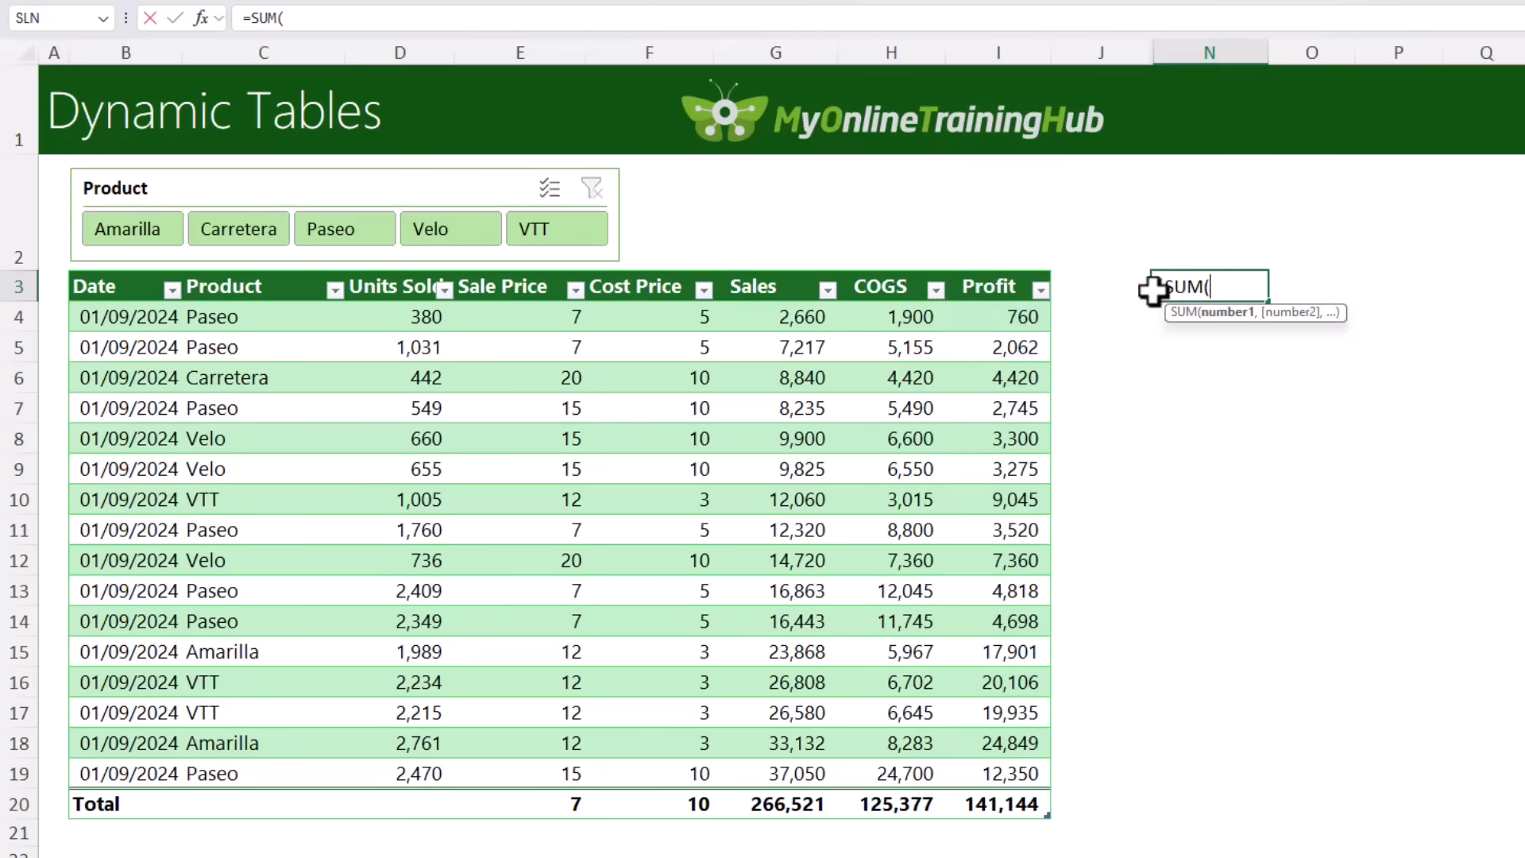
click(1019, 266)
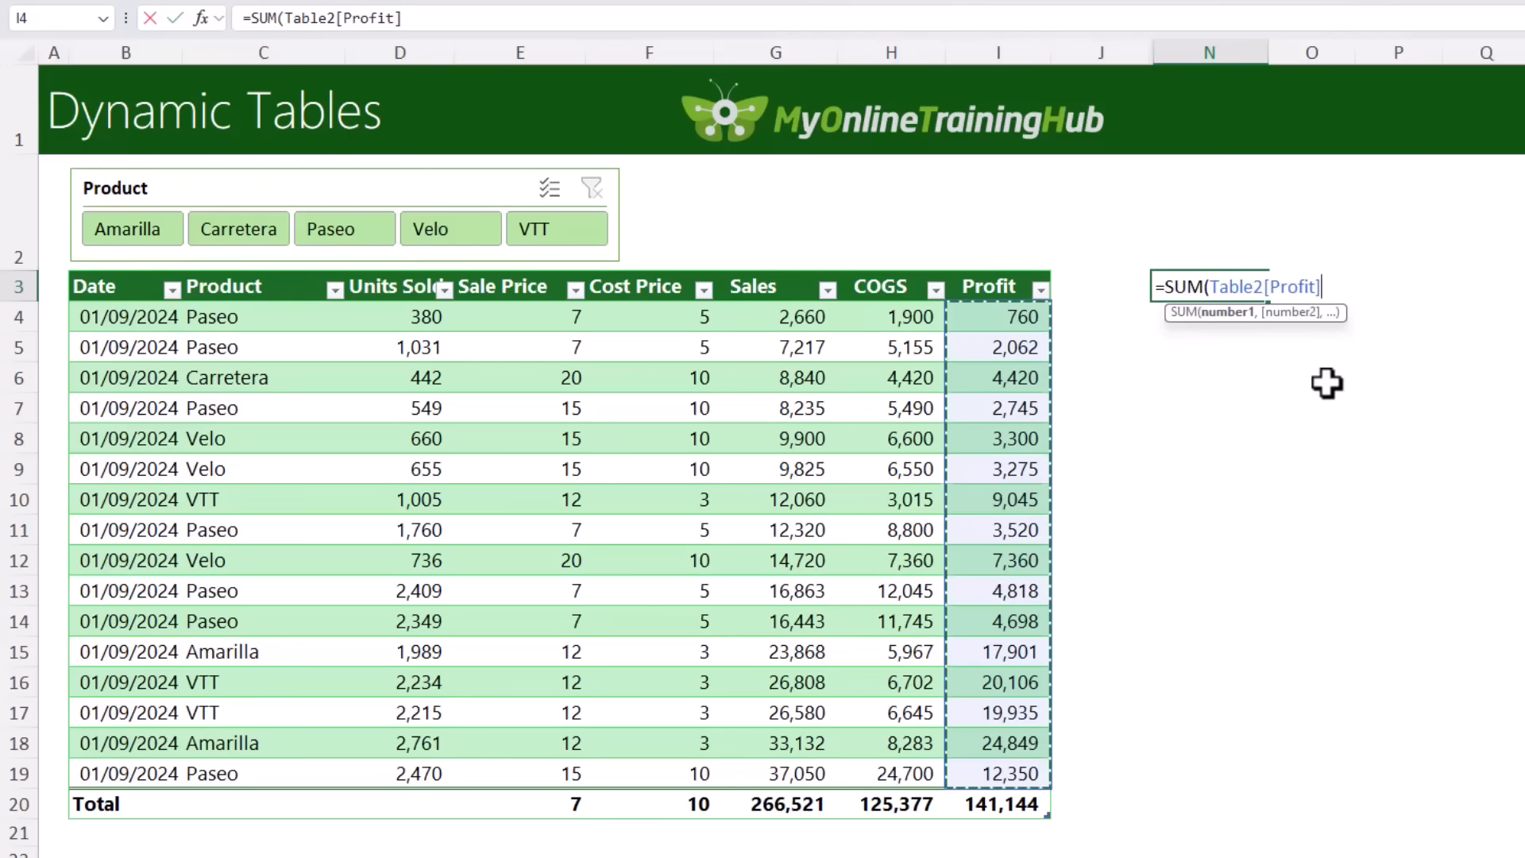
text())
key(Return)
key(Up)
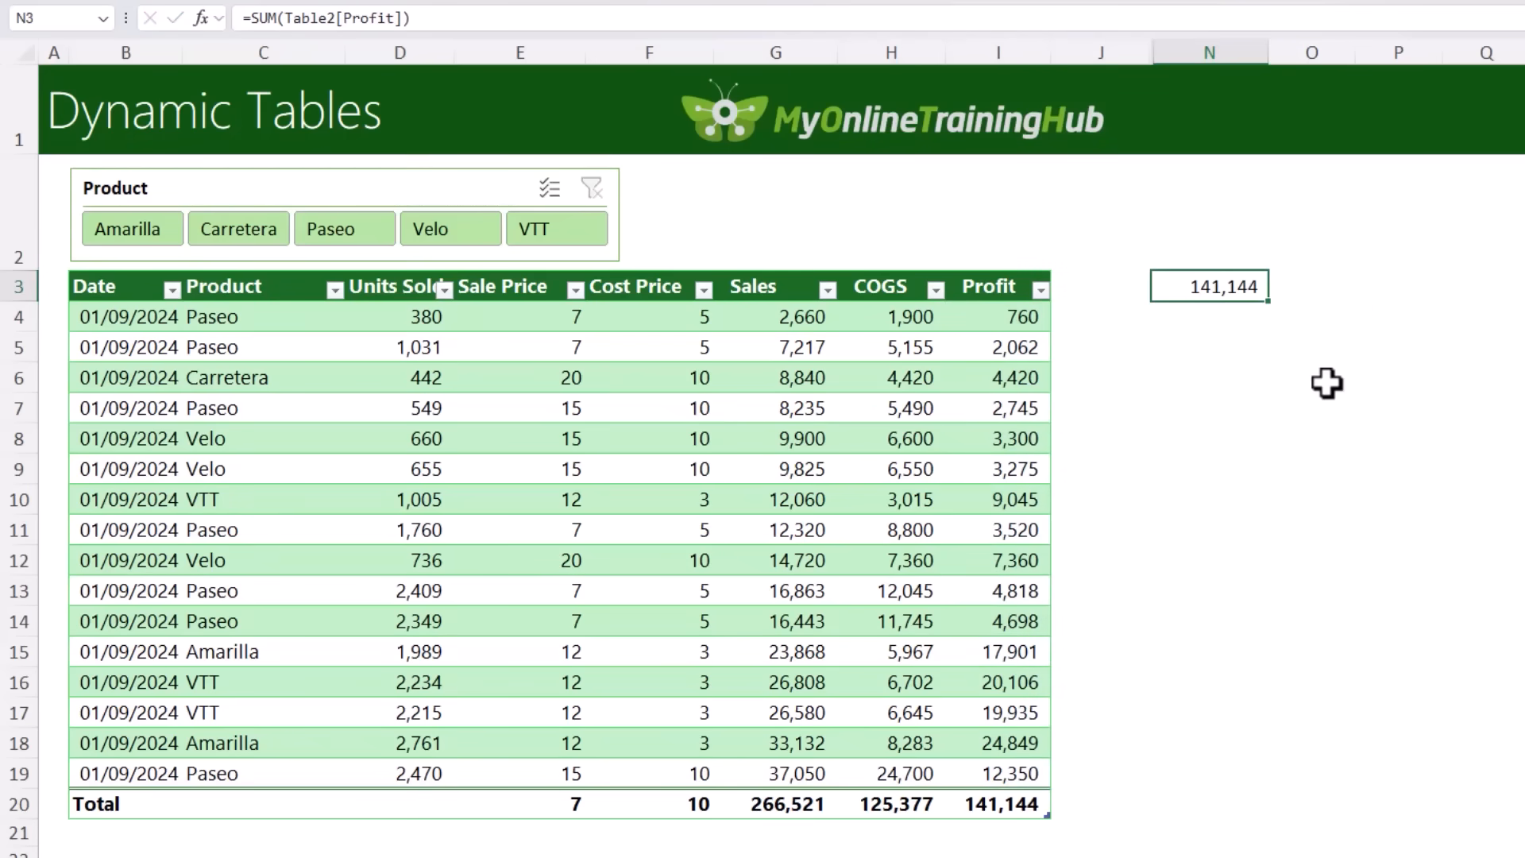
Step: Add a row at the end of the table and paste the 01/09/2024 Paseo record with 2,470 units, 10 and 15
click(987, 779)
key(Tab)
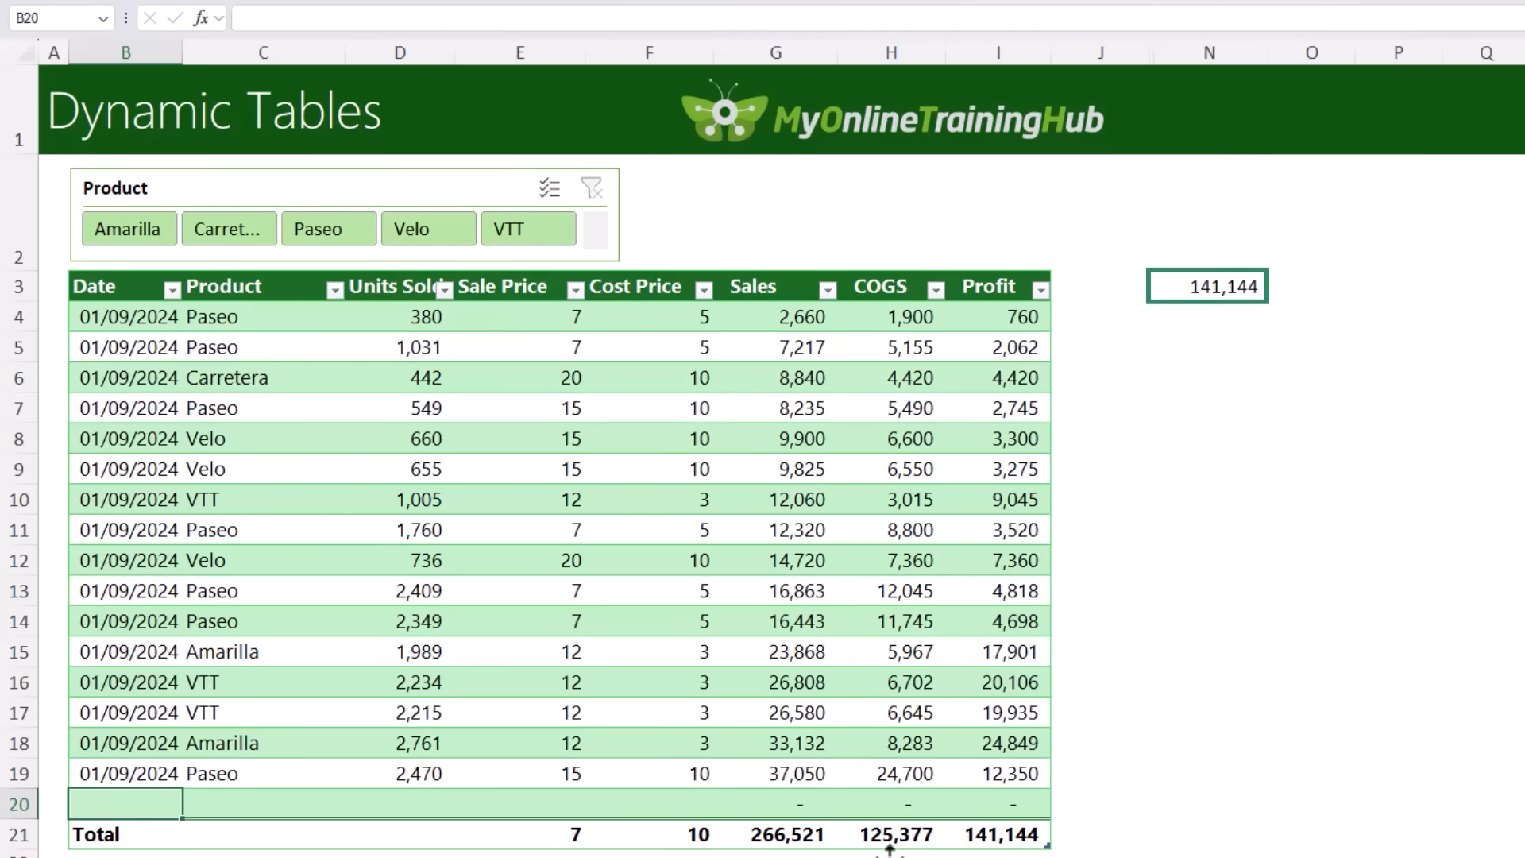
text(01/09/2024	Paseo	2,470	10	15)
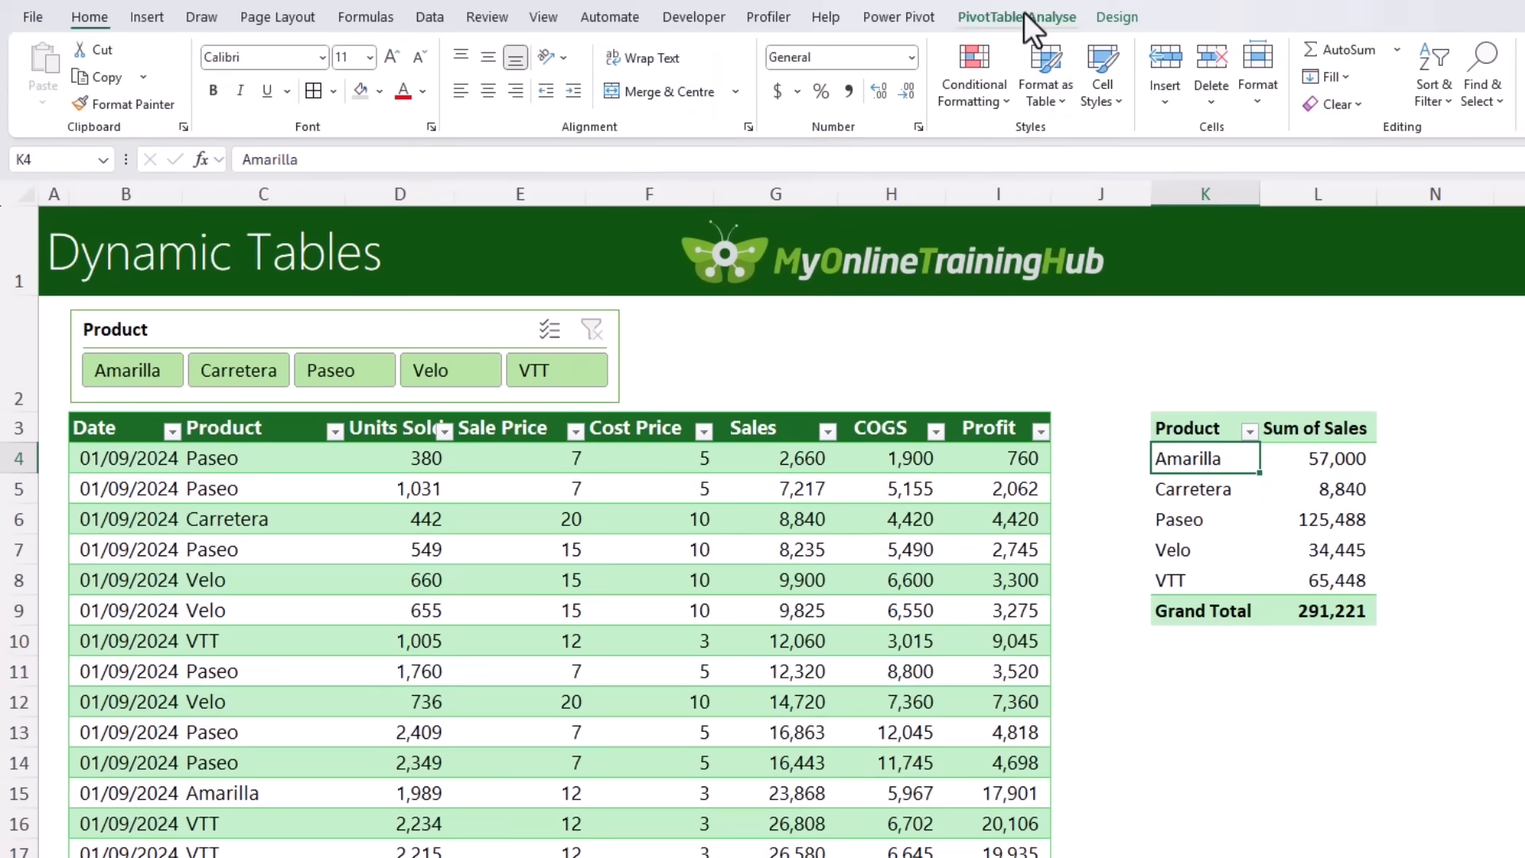
Step: Change the PivotTable's data source to the whole sales table, Table2
click(1023, 15)
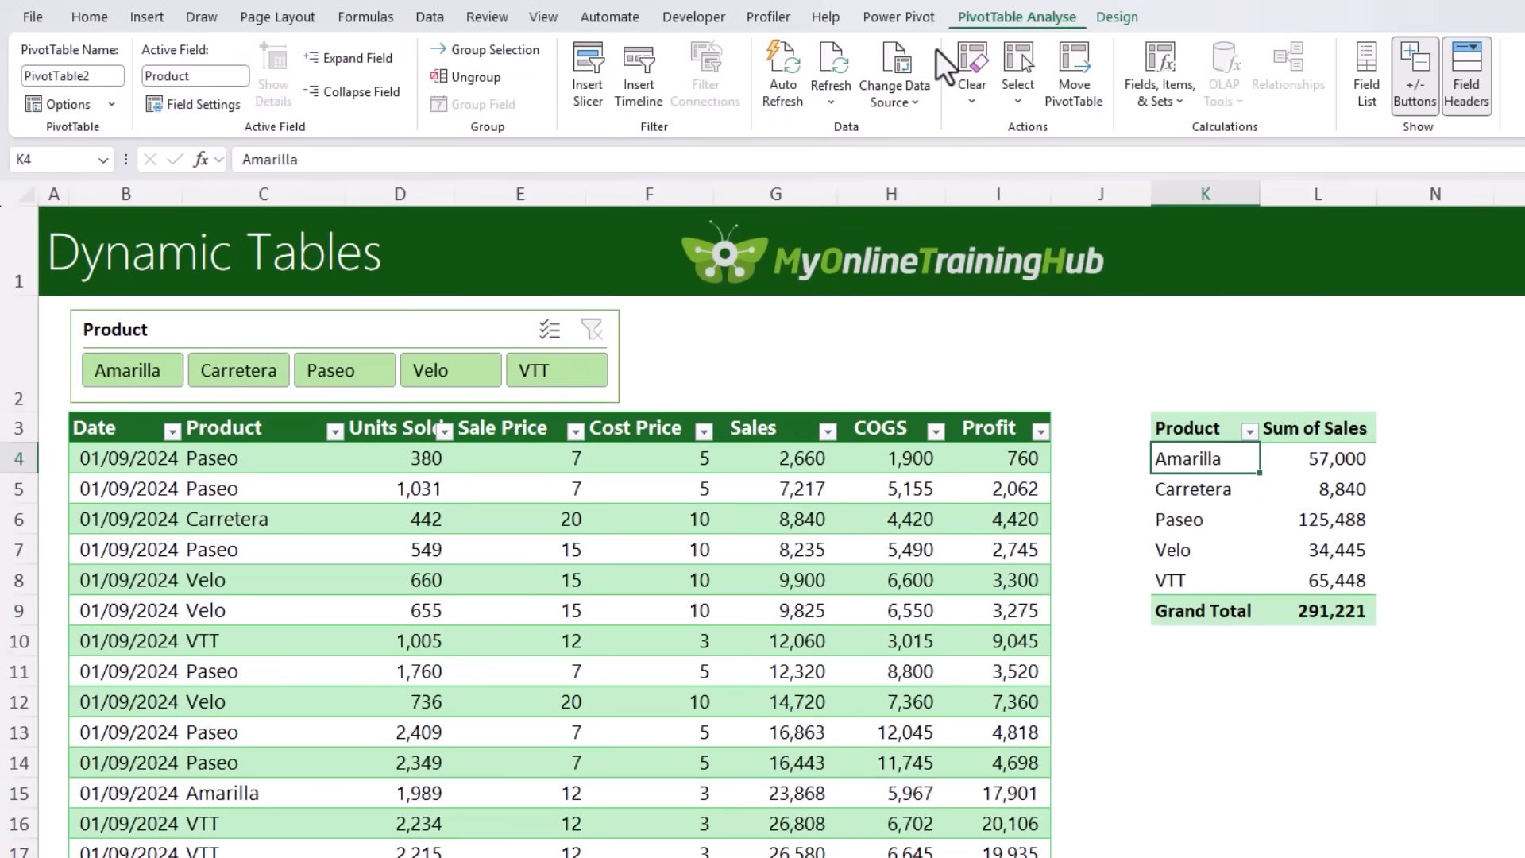
click(890, 68)
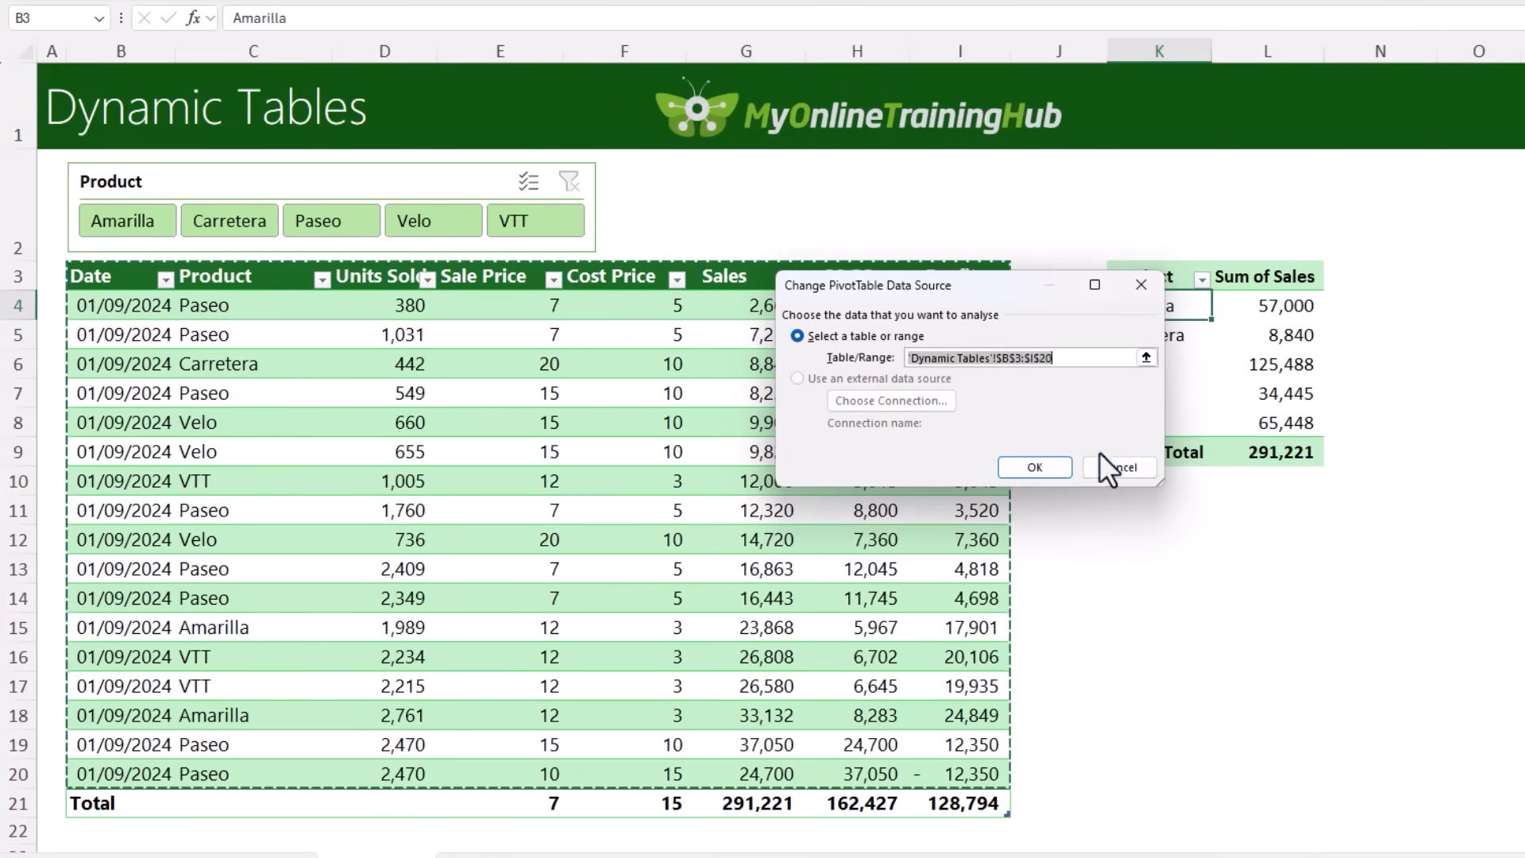
click(61, 284)
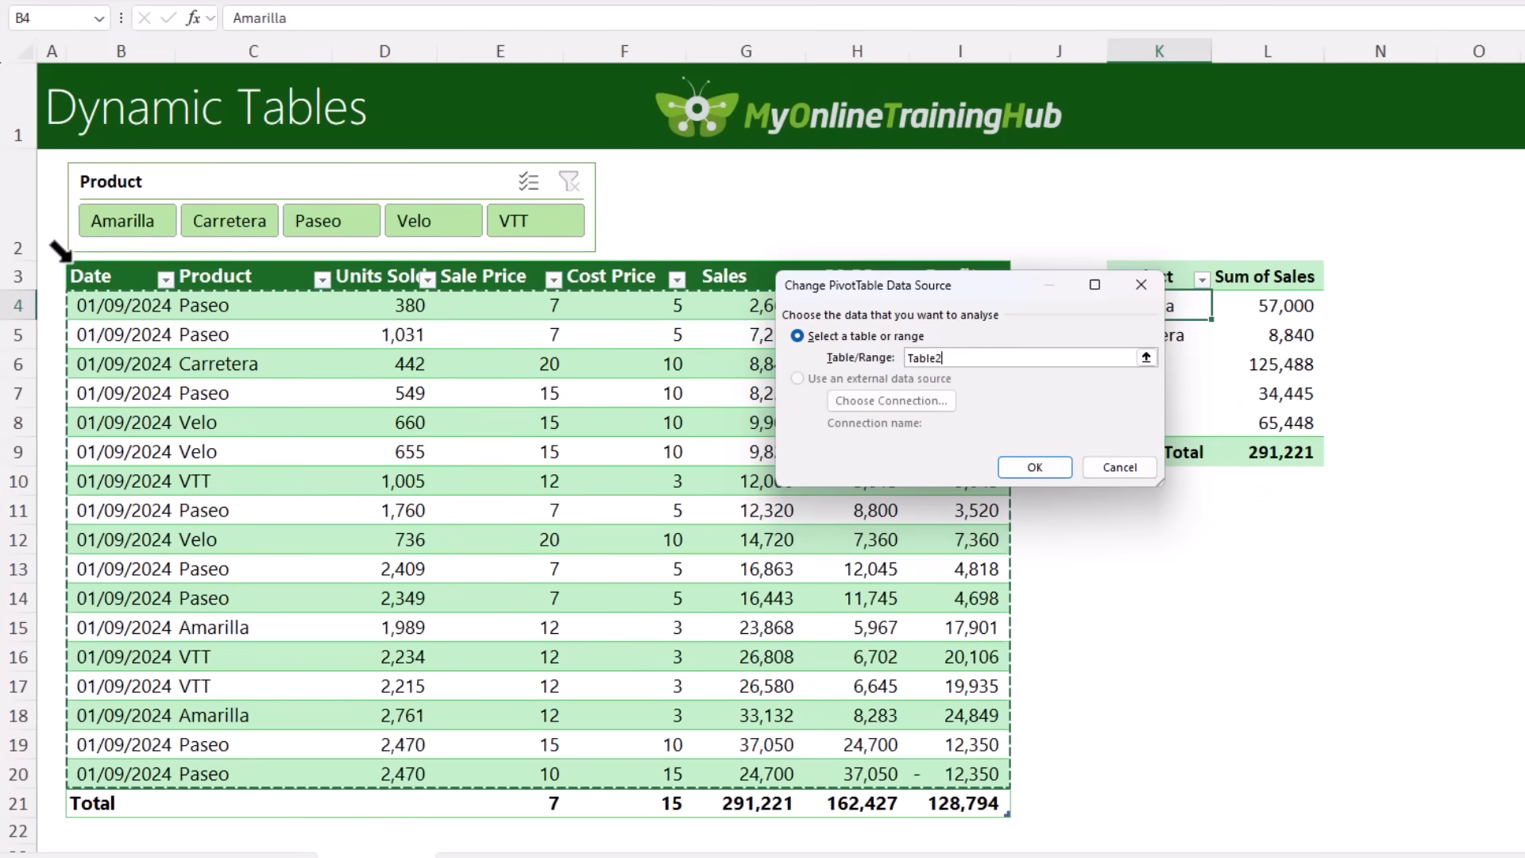
click(1051, 465)
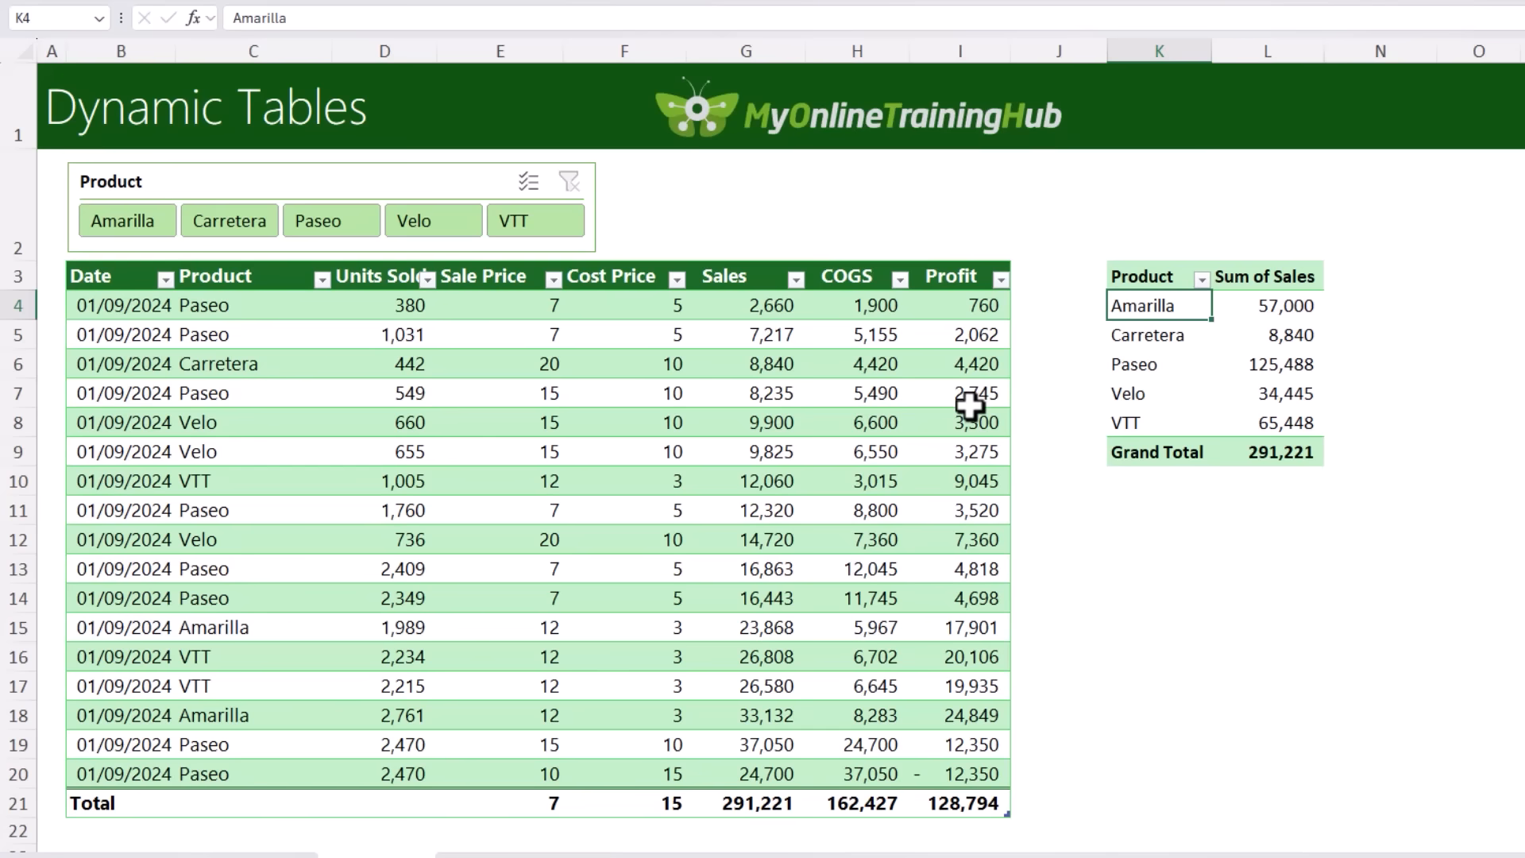
Step: Add another row at the end of the table and paste the 01/09/2024 Carretera record with 1,834 units, 10 and 20
click(935, 774)
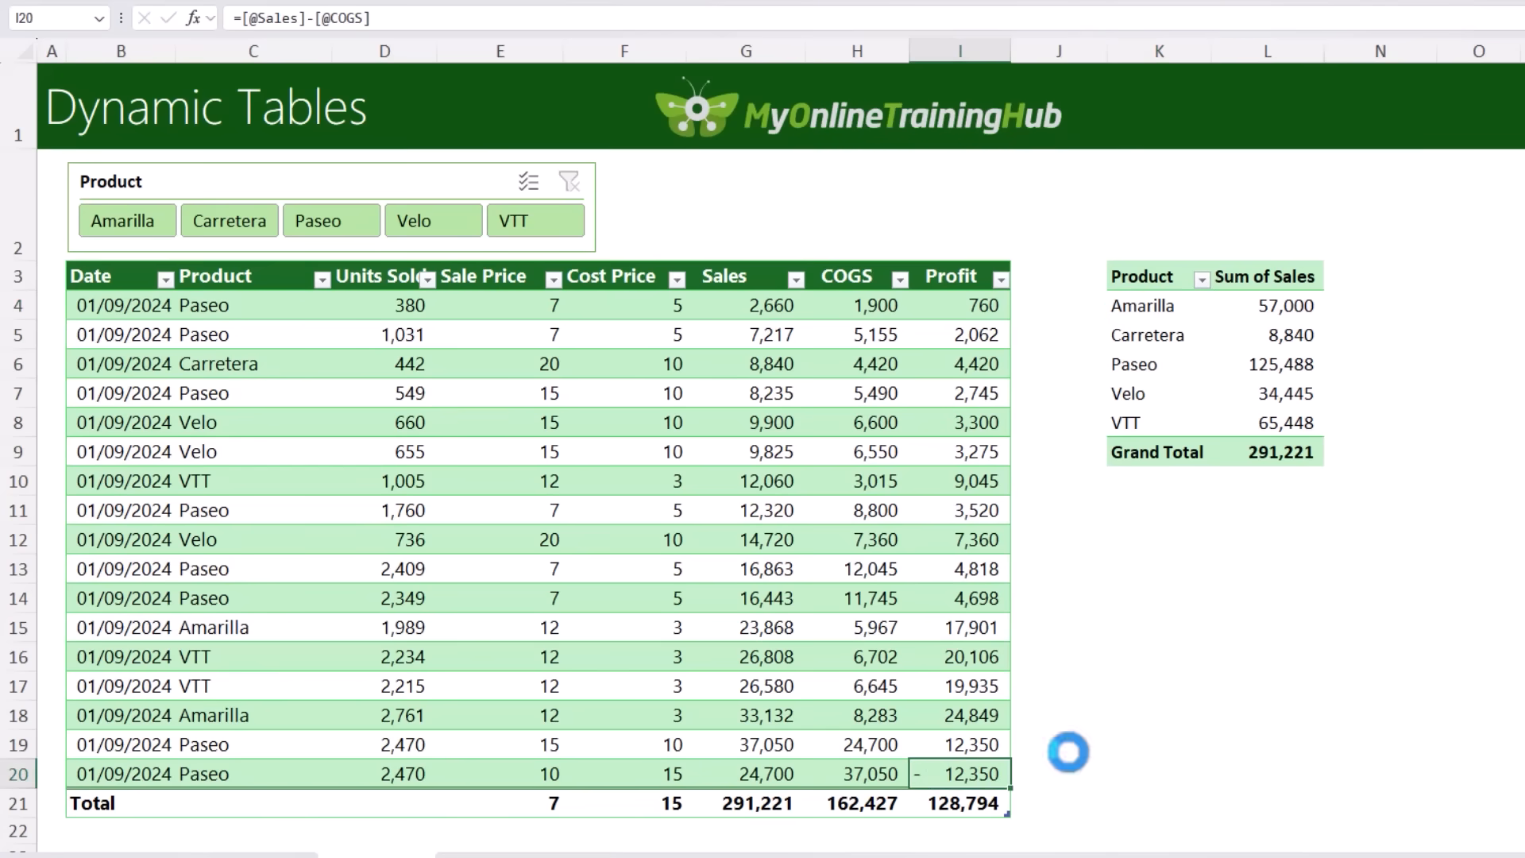
key(Tab)
key(ctrl+v)
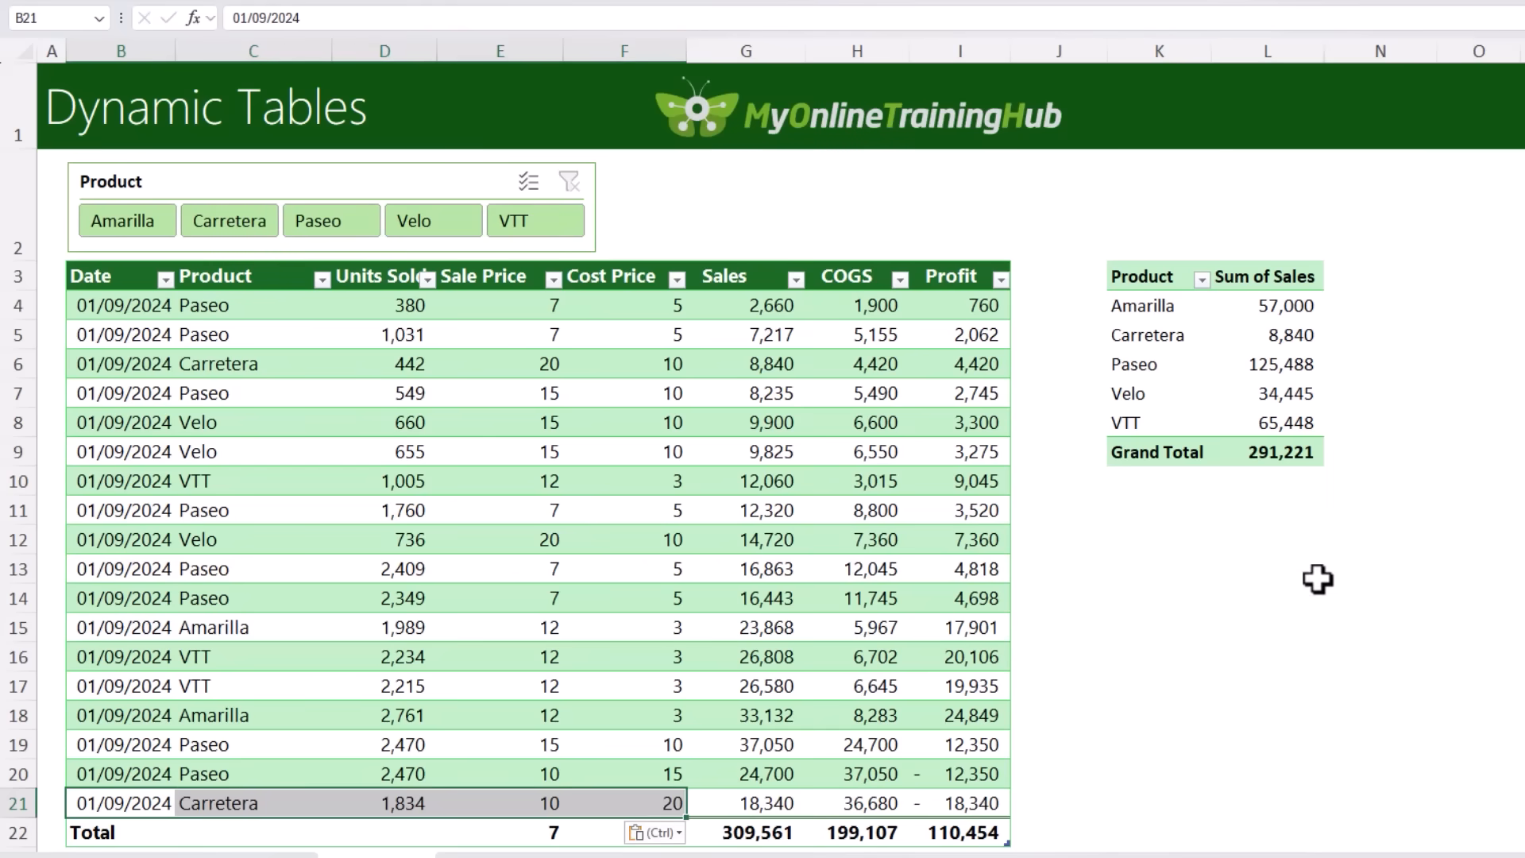
Step: Refresh the PivotTable for the added Carretera row and toggle its Auto Refresh option
right_click(1158, 326)
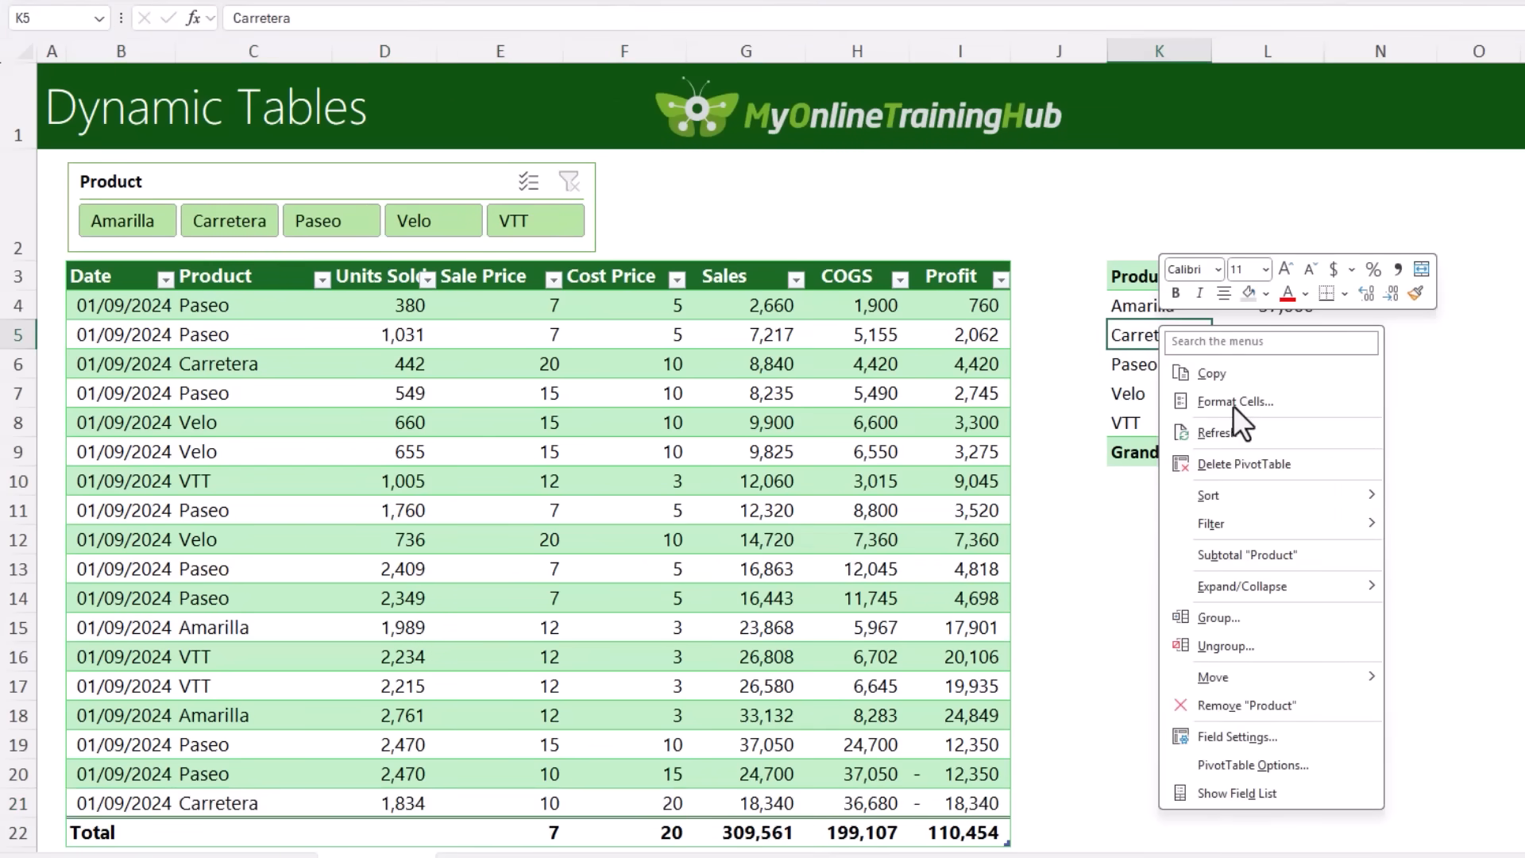
click(1258, 432)
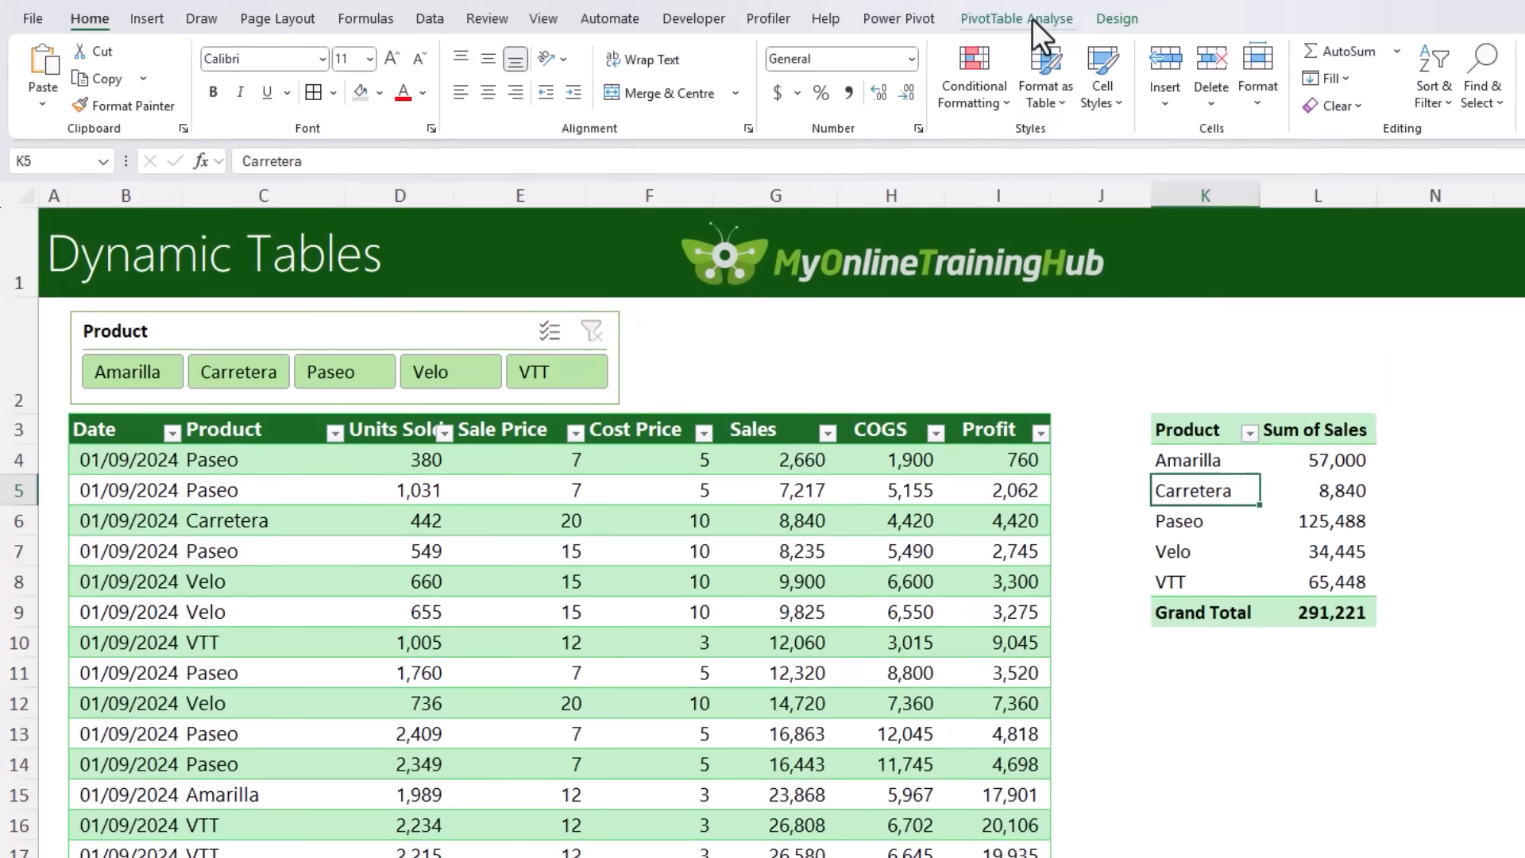
click(1032, 17)
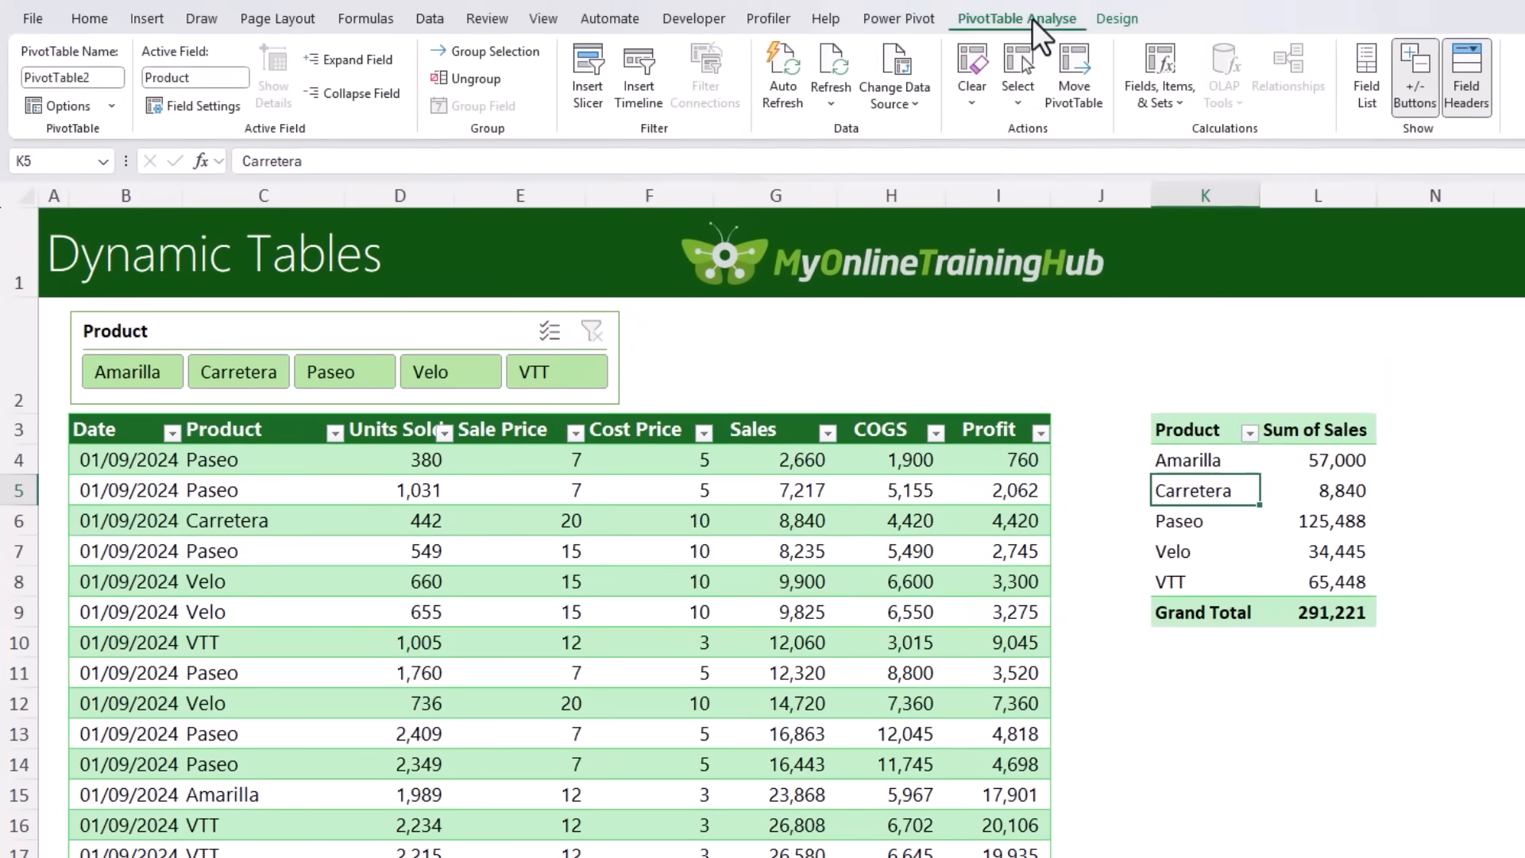
click(780, 102)
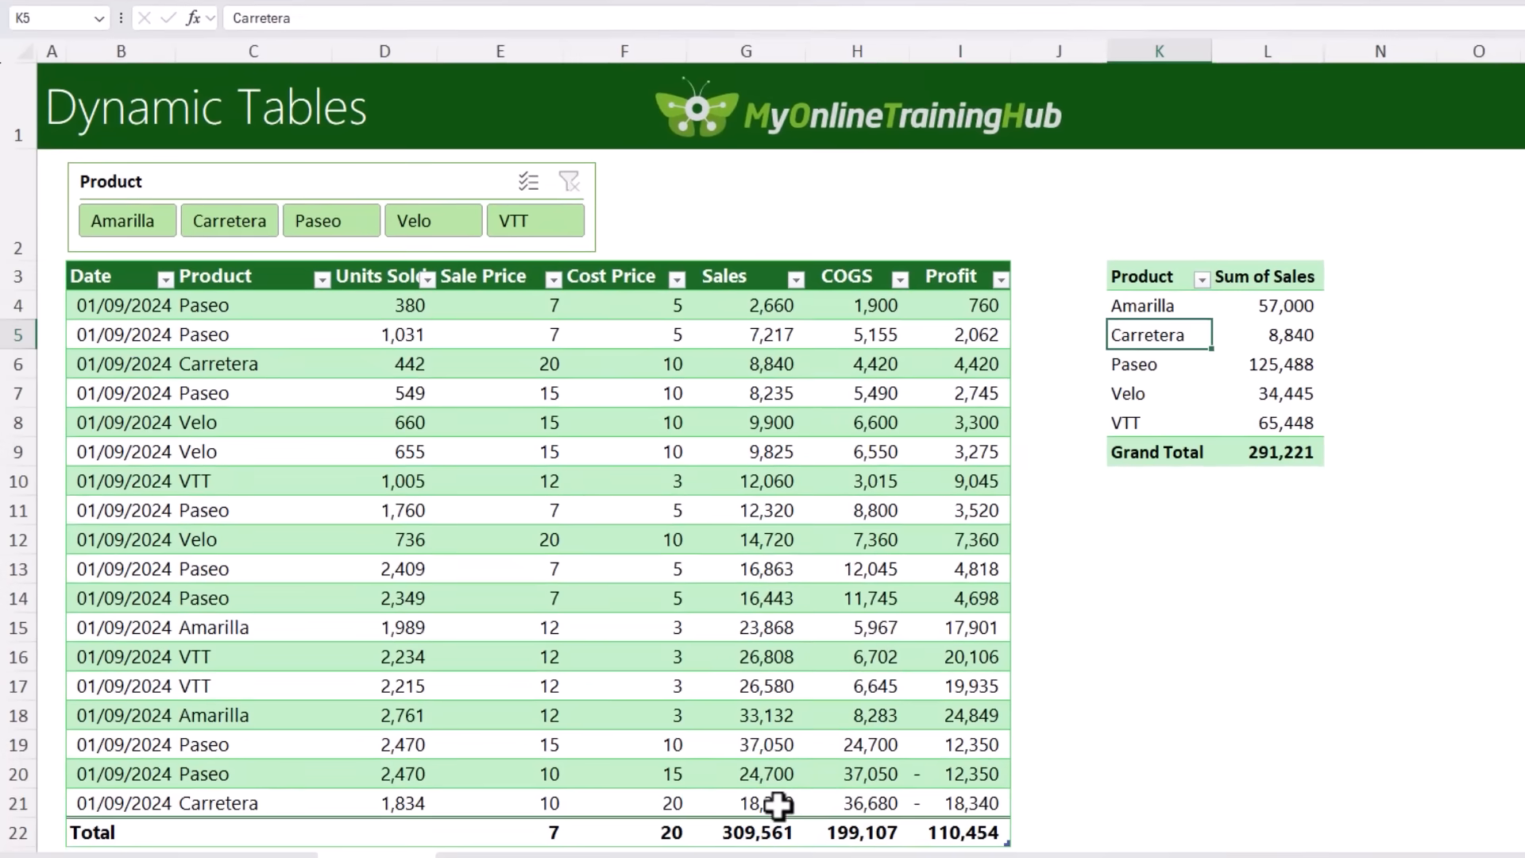
Step: Examine the Sales formula of the table's last row in G21 and leave the cell
click(777, 805)
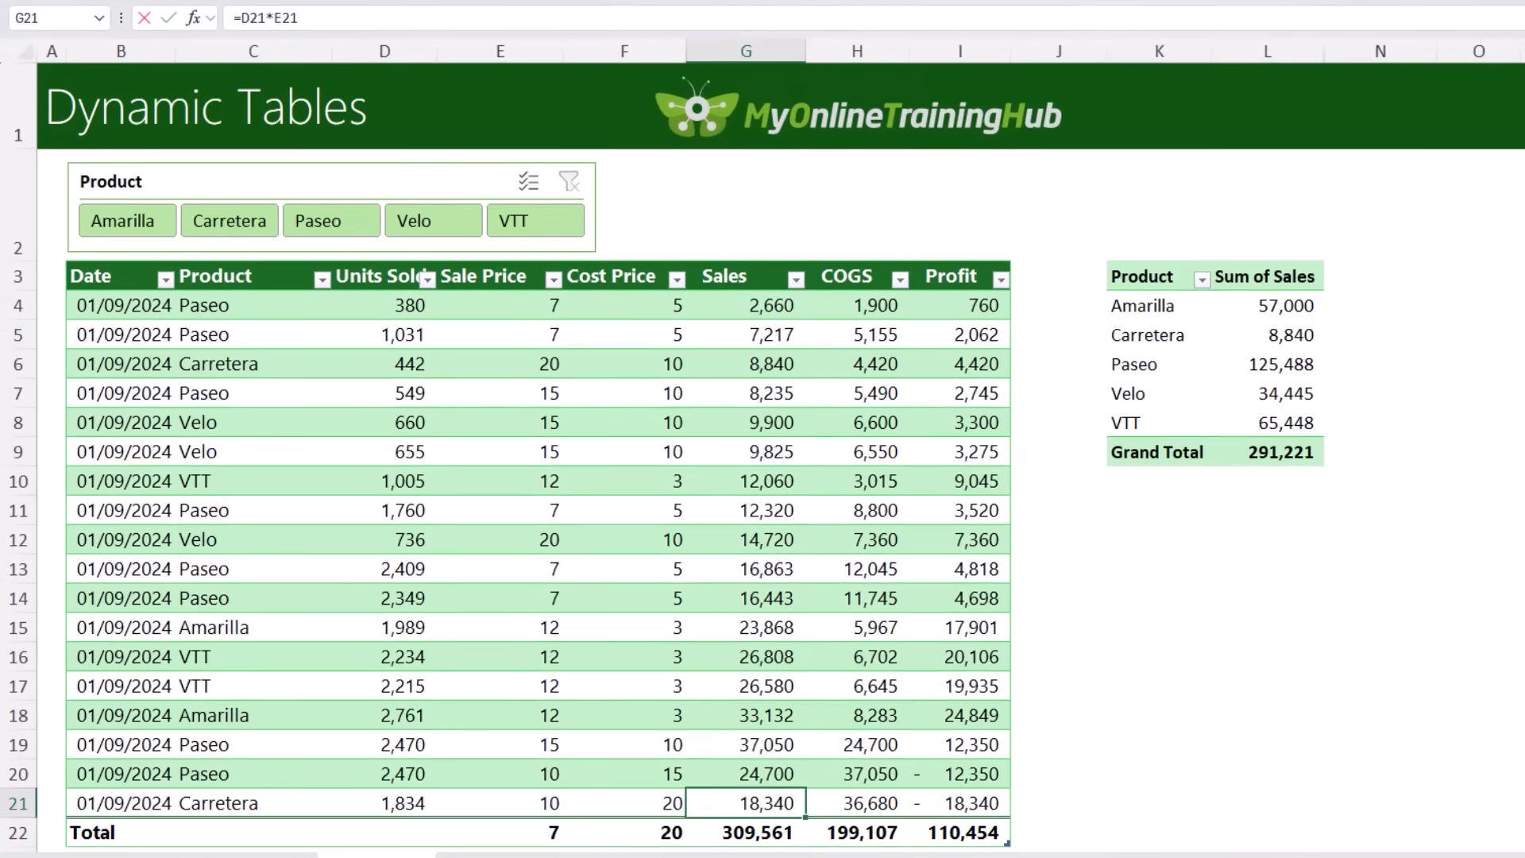
double_click(778, 804)
key(Return)
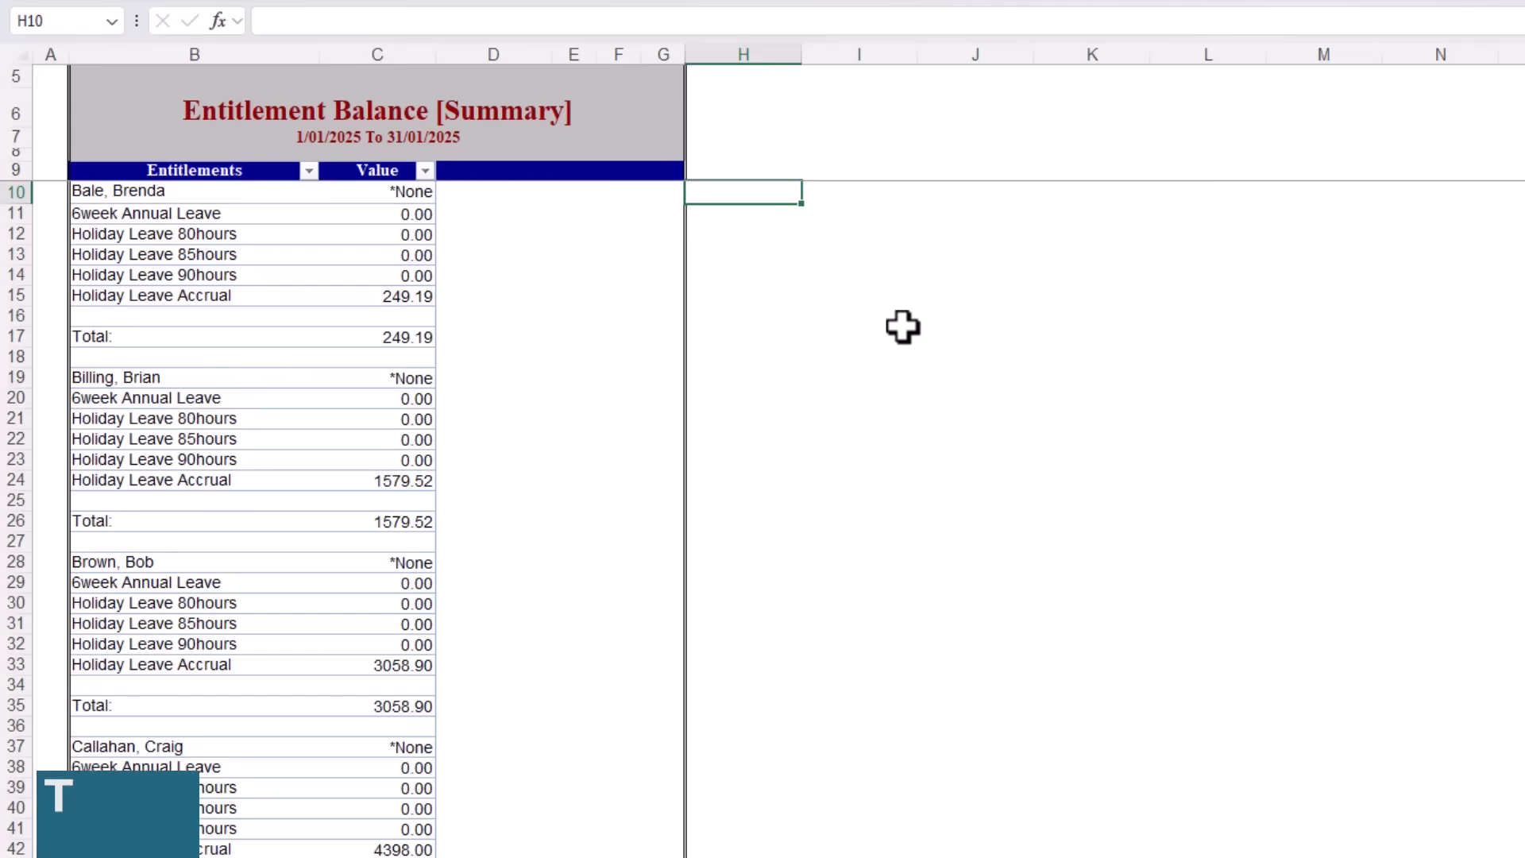
Step: Look through the Entitlement Balance [Summary] report to see how its repeating employee blocks are laid out
scroll(903, 327, down, 6)
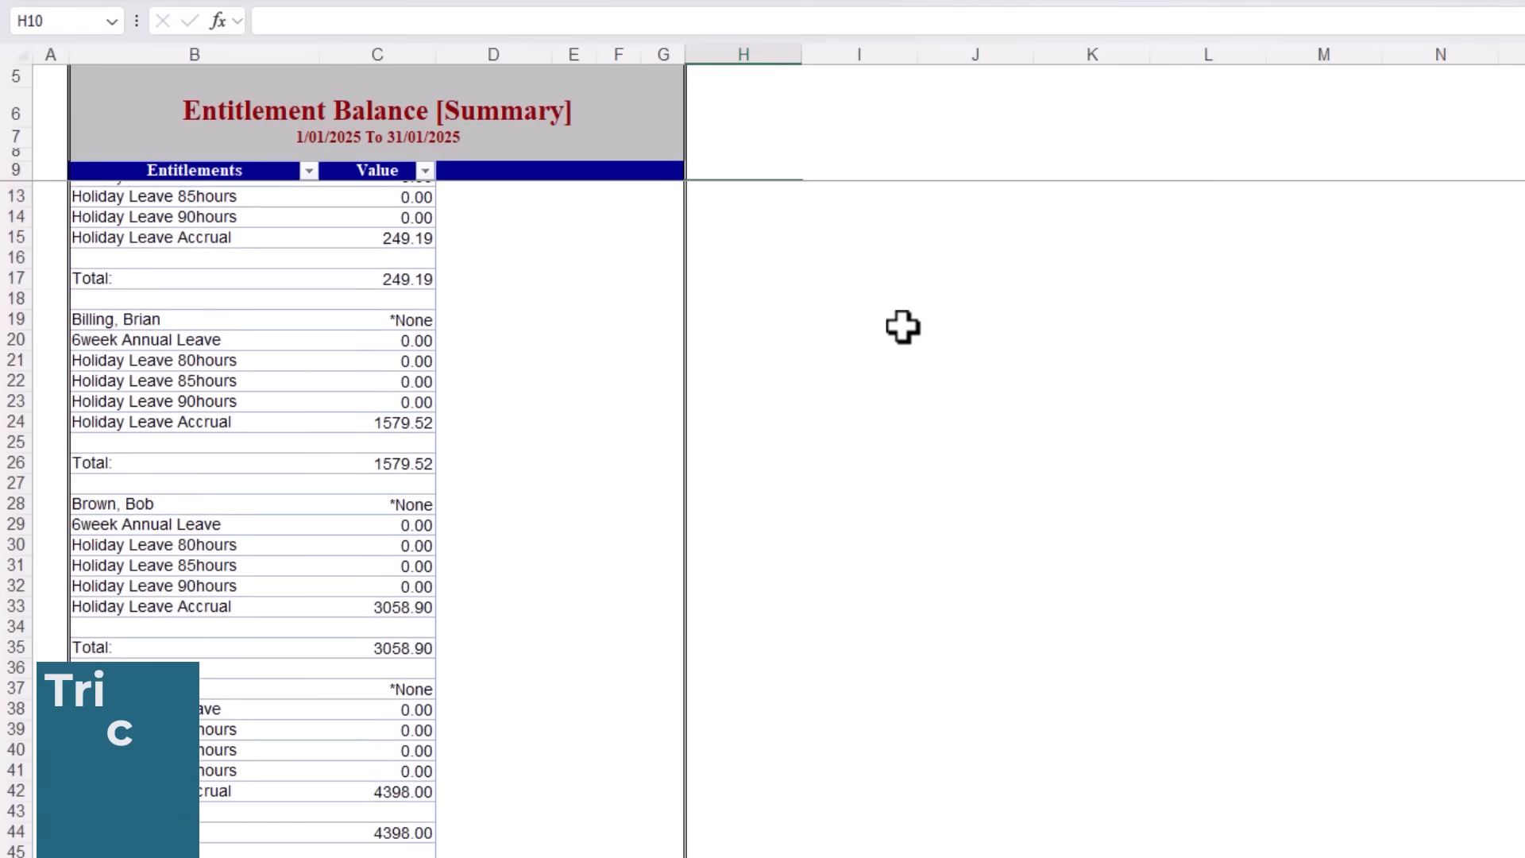
scroll(904, 326, down, 3)
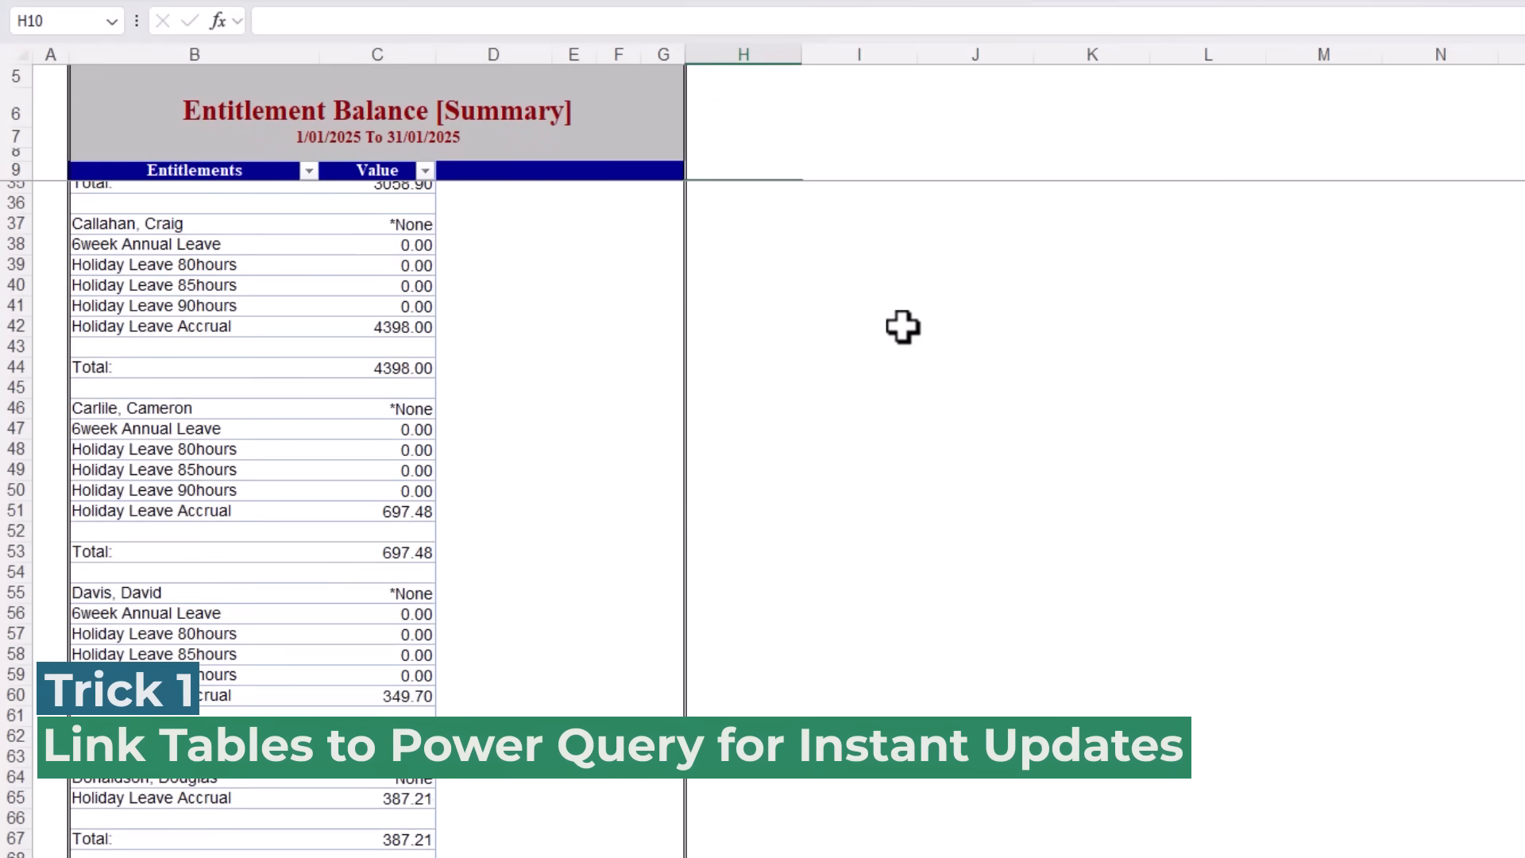
scroll(904, 326, down, 2)
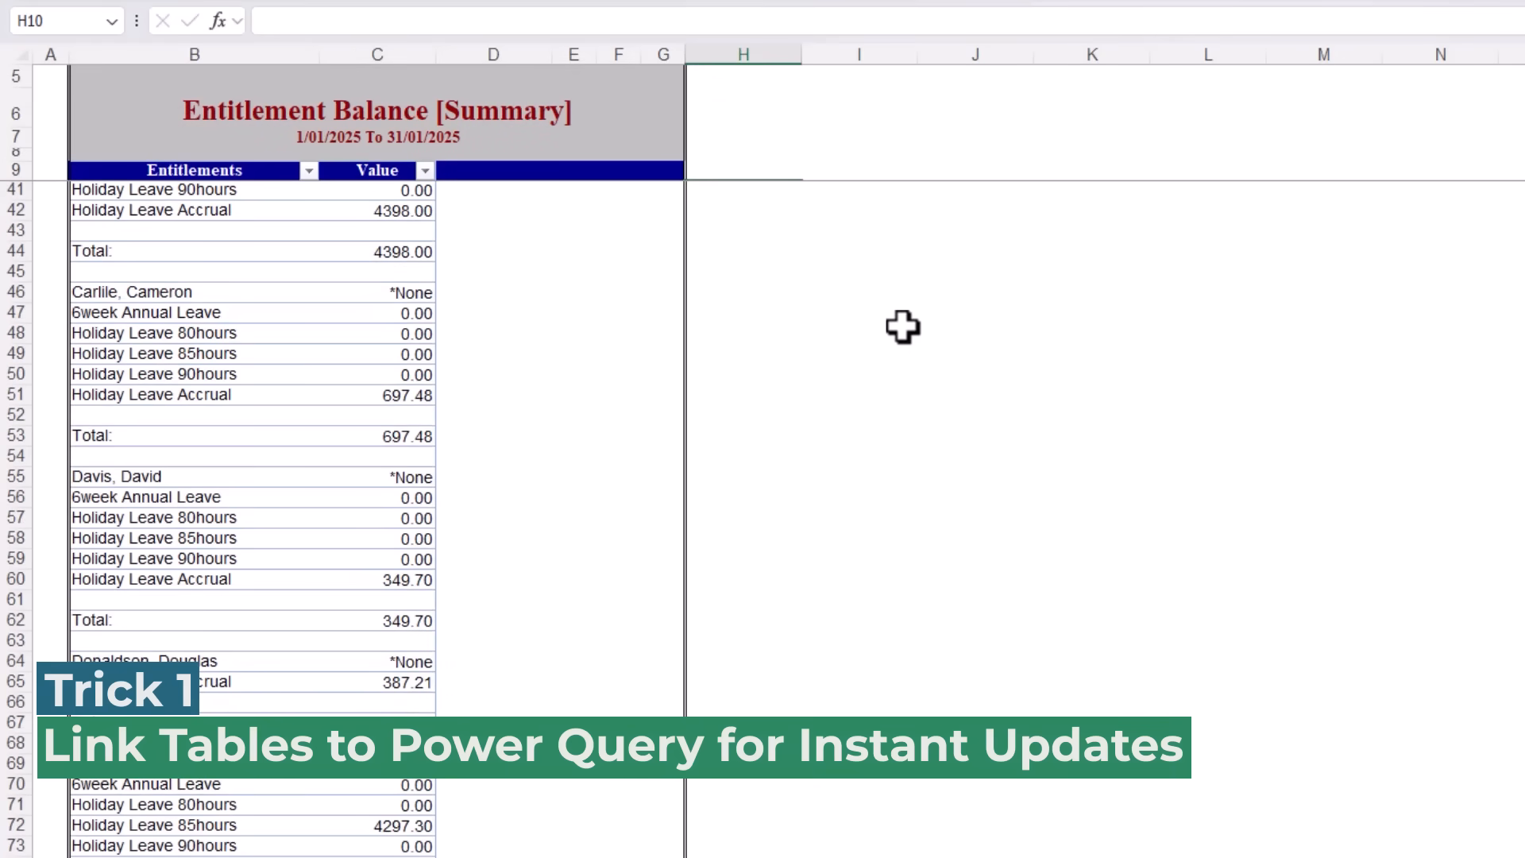
scroll(903, 326, down, 1)
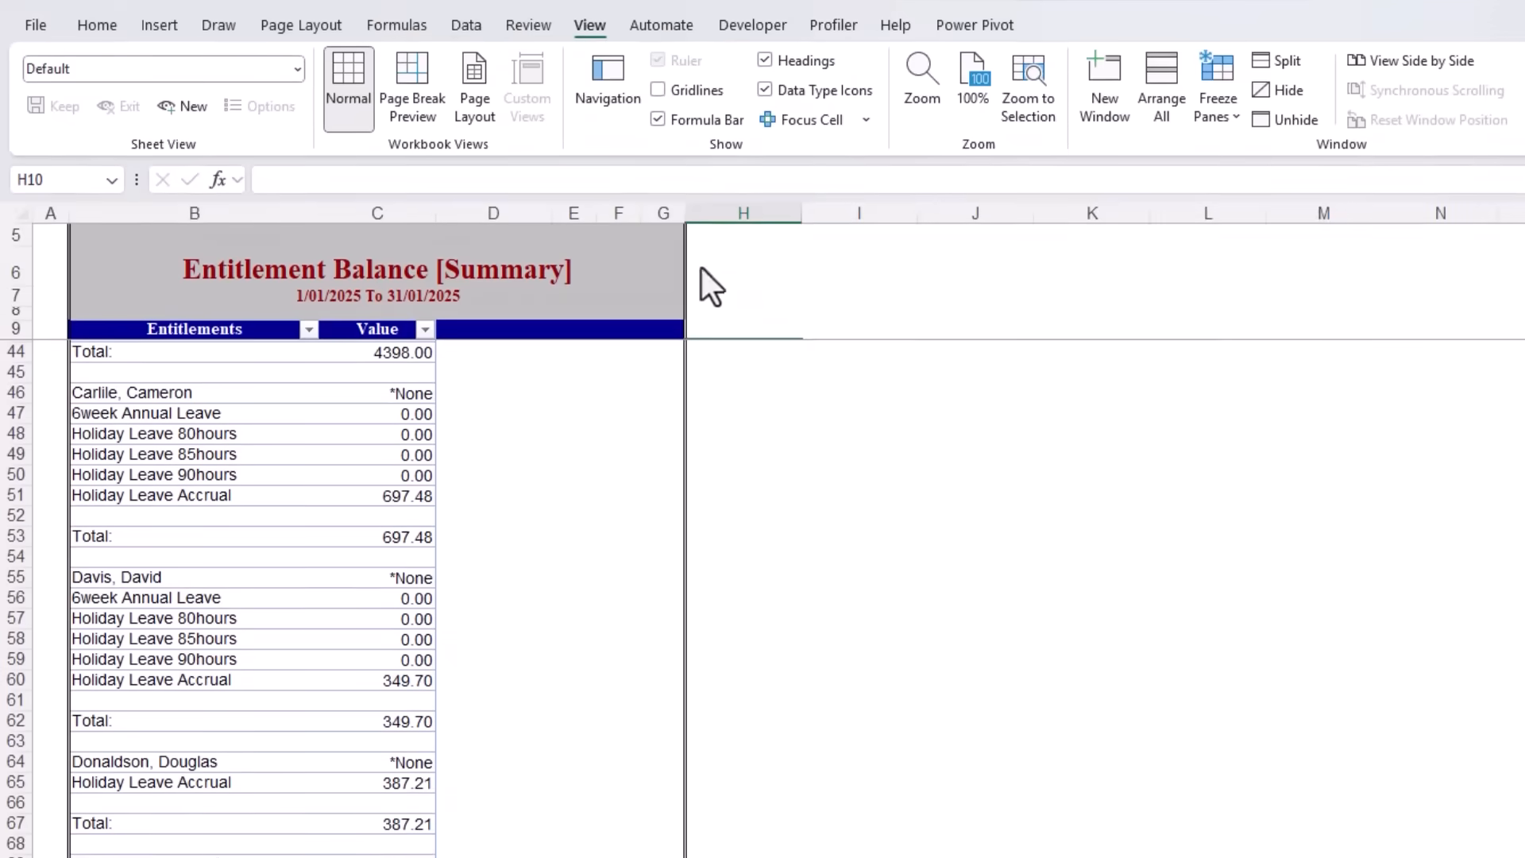
Step: Look through the Entitlements query's applied steps in Power Query, from the filtered rows through the pivoted column to the sorted rows
click(479, 26)
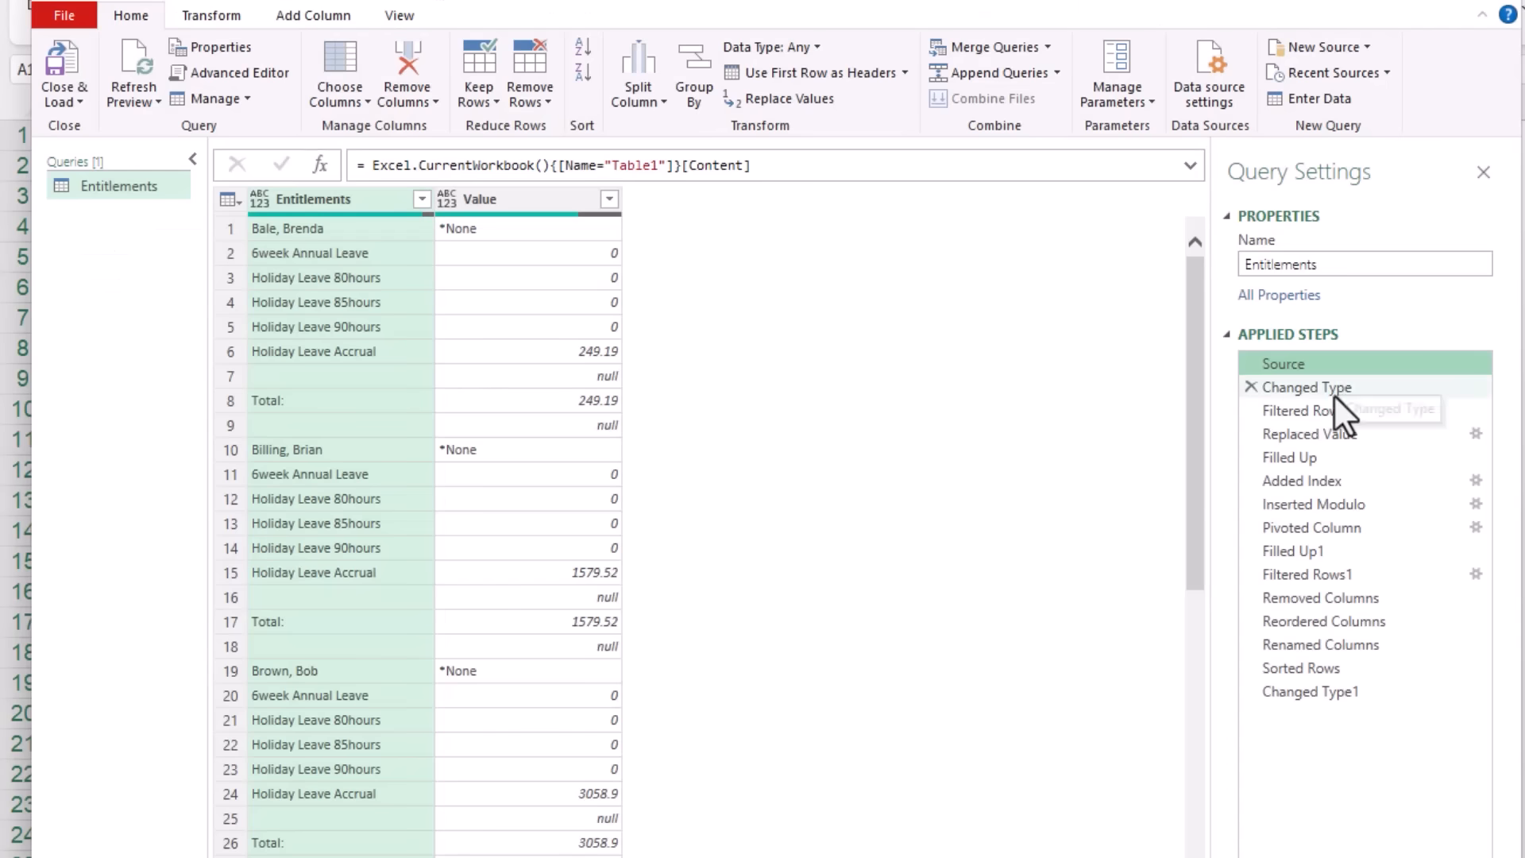
click(1416, 407)
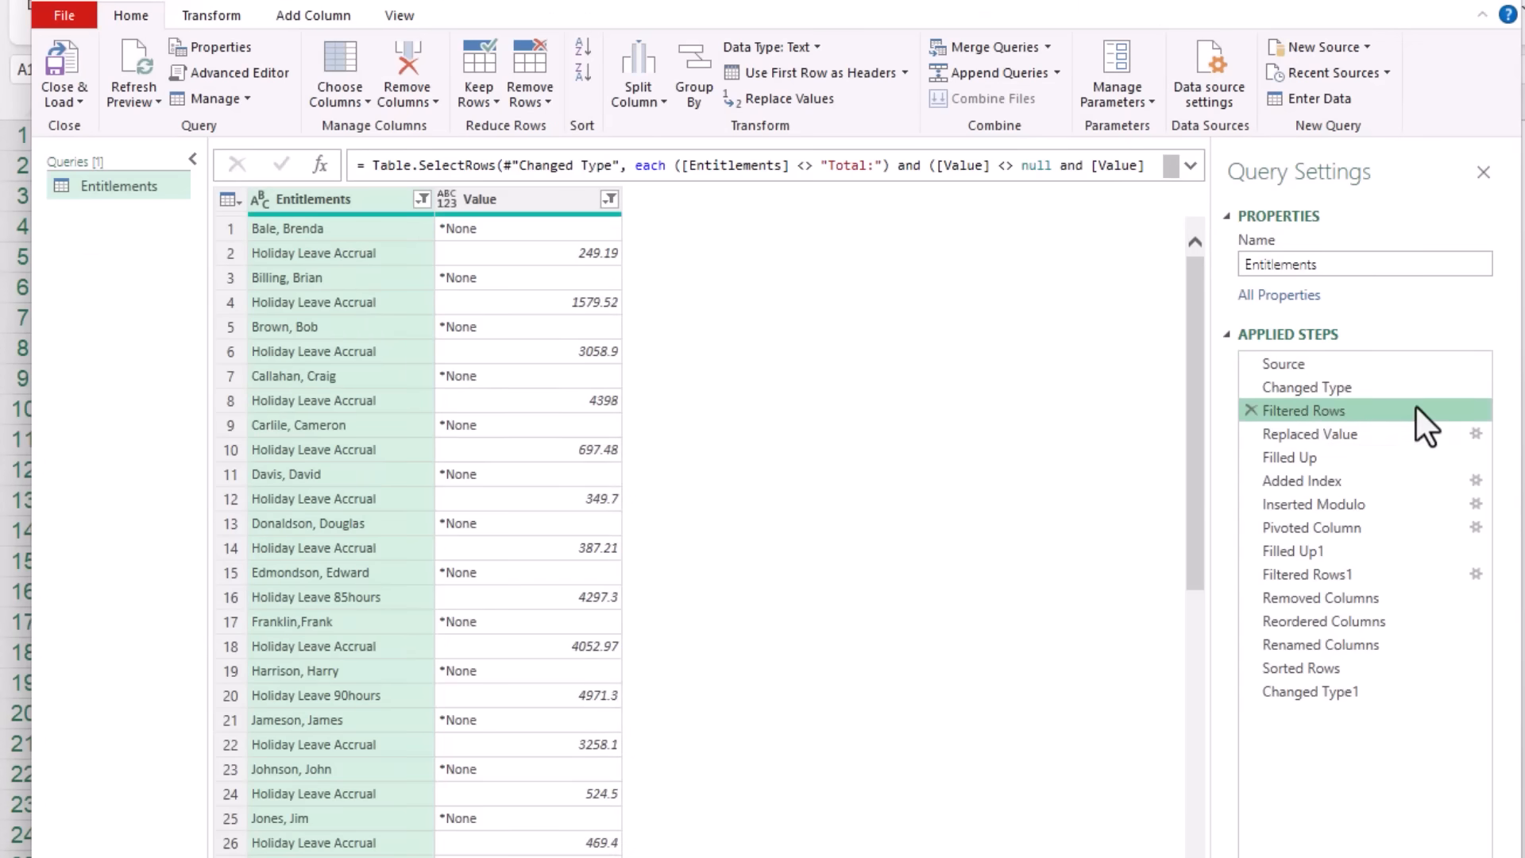
click(1341, 434)
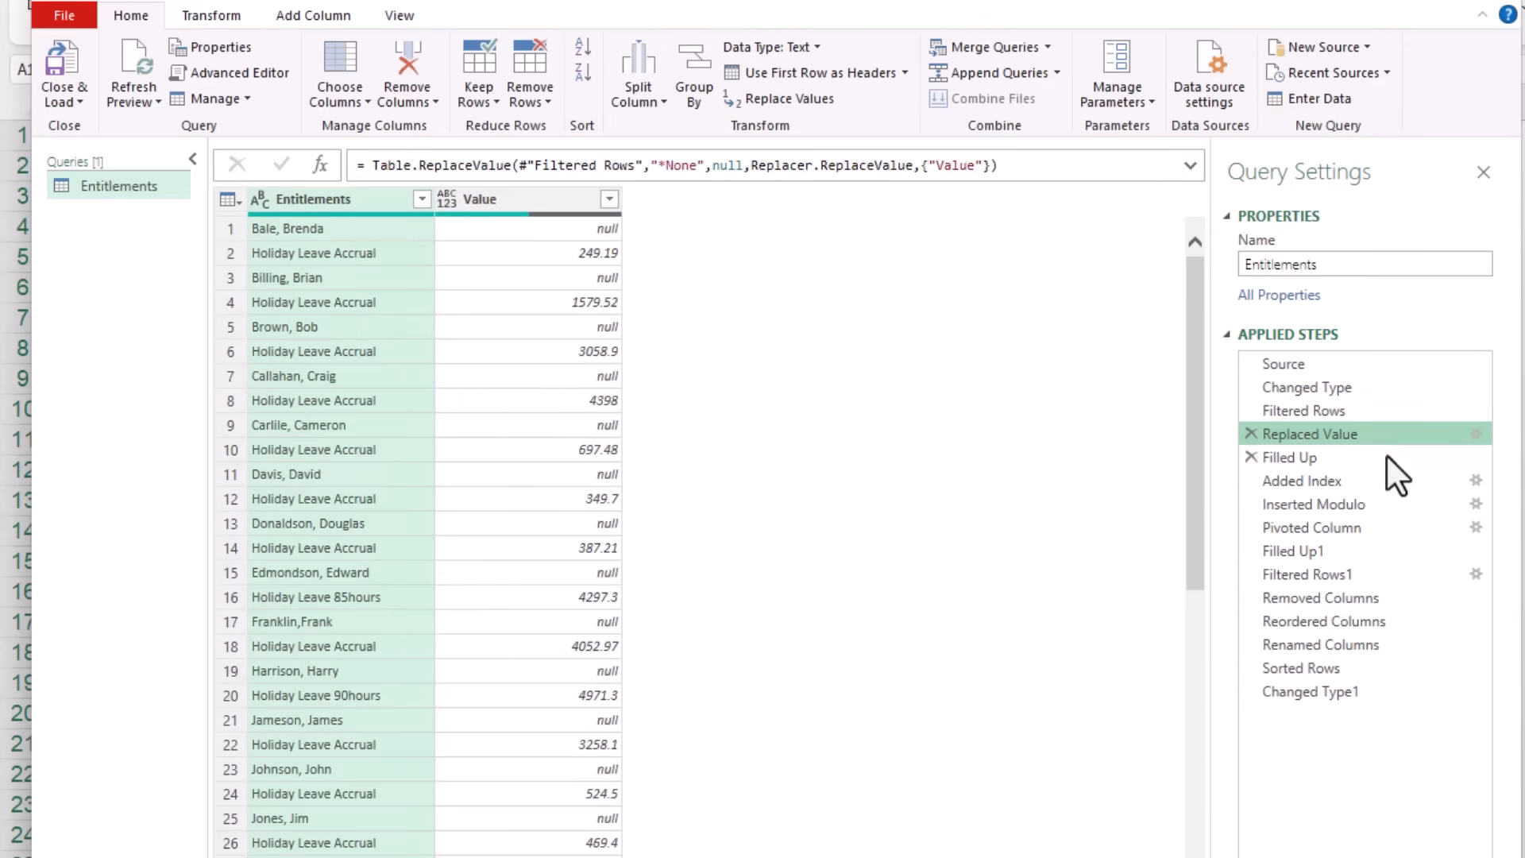
click(1388, 458)
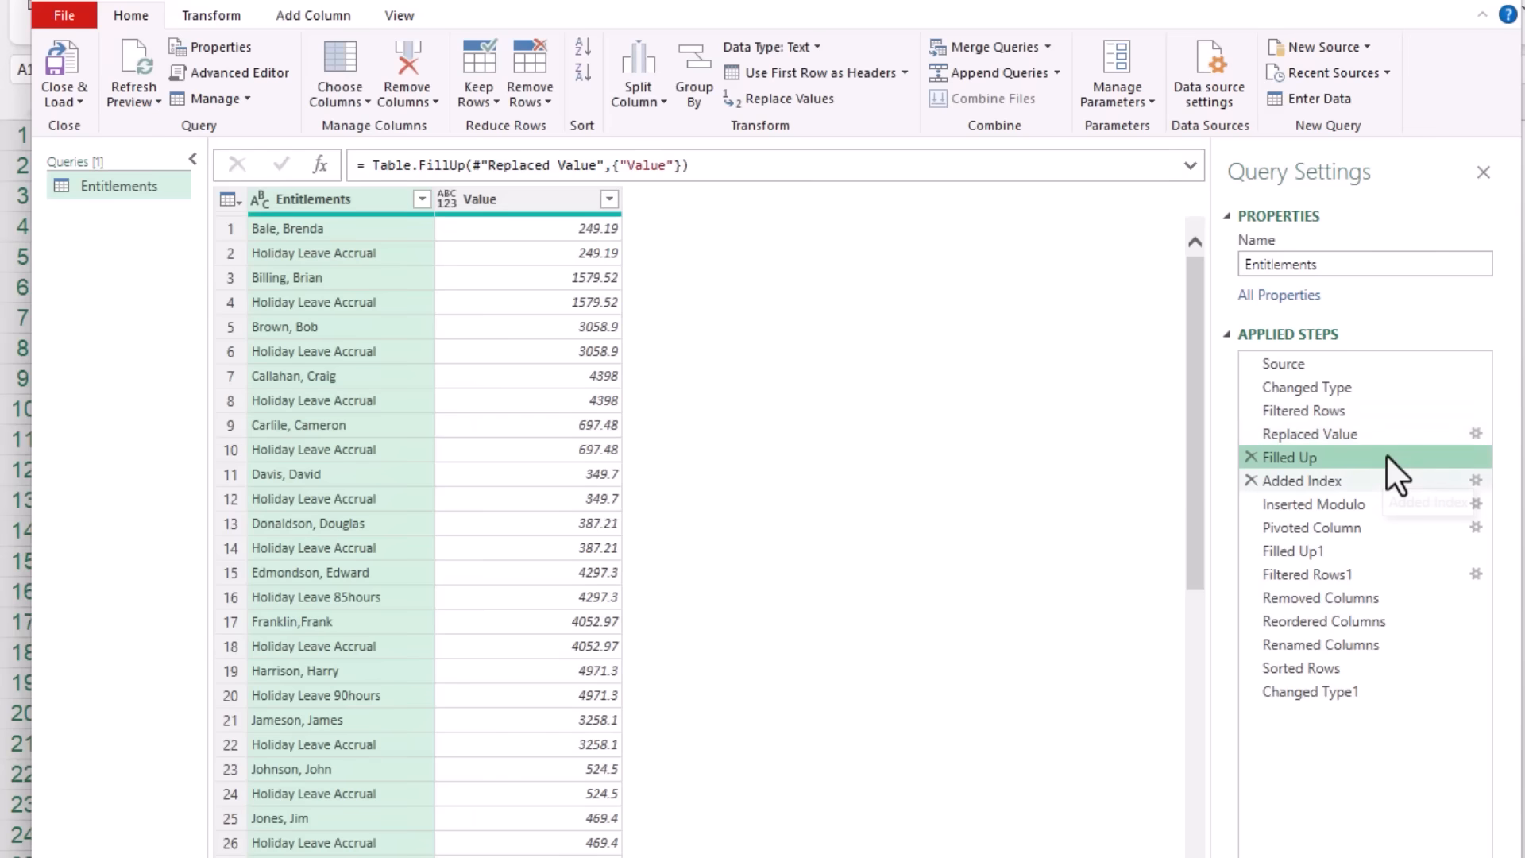
click(1371, 527)
click(1371, 549)
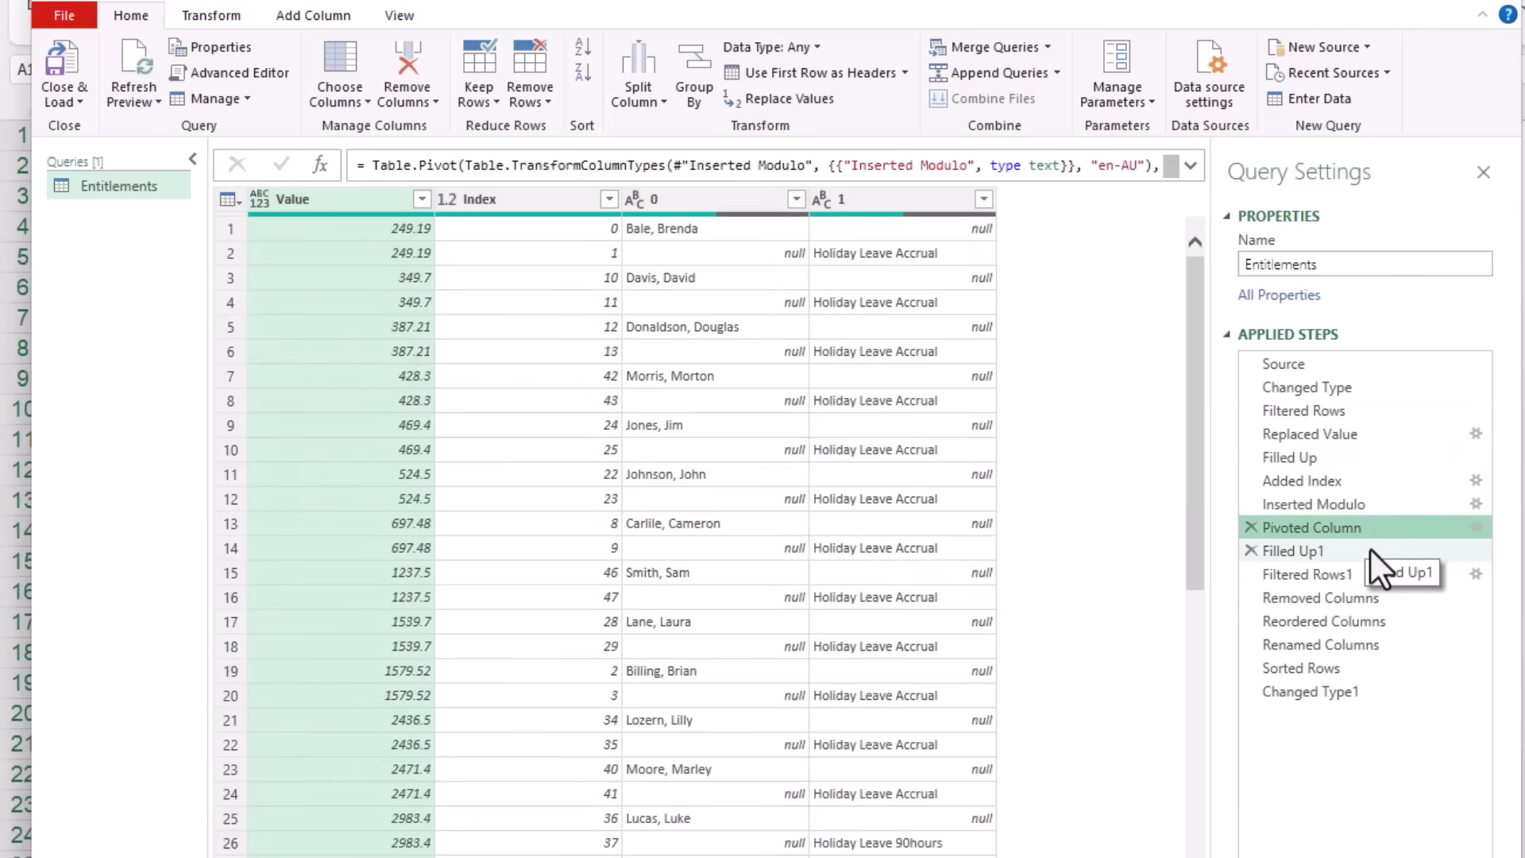
click(1370, 576)
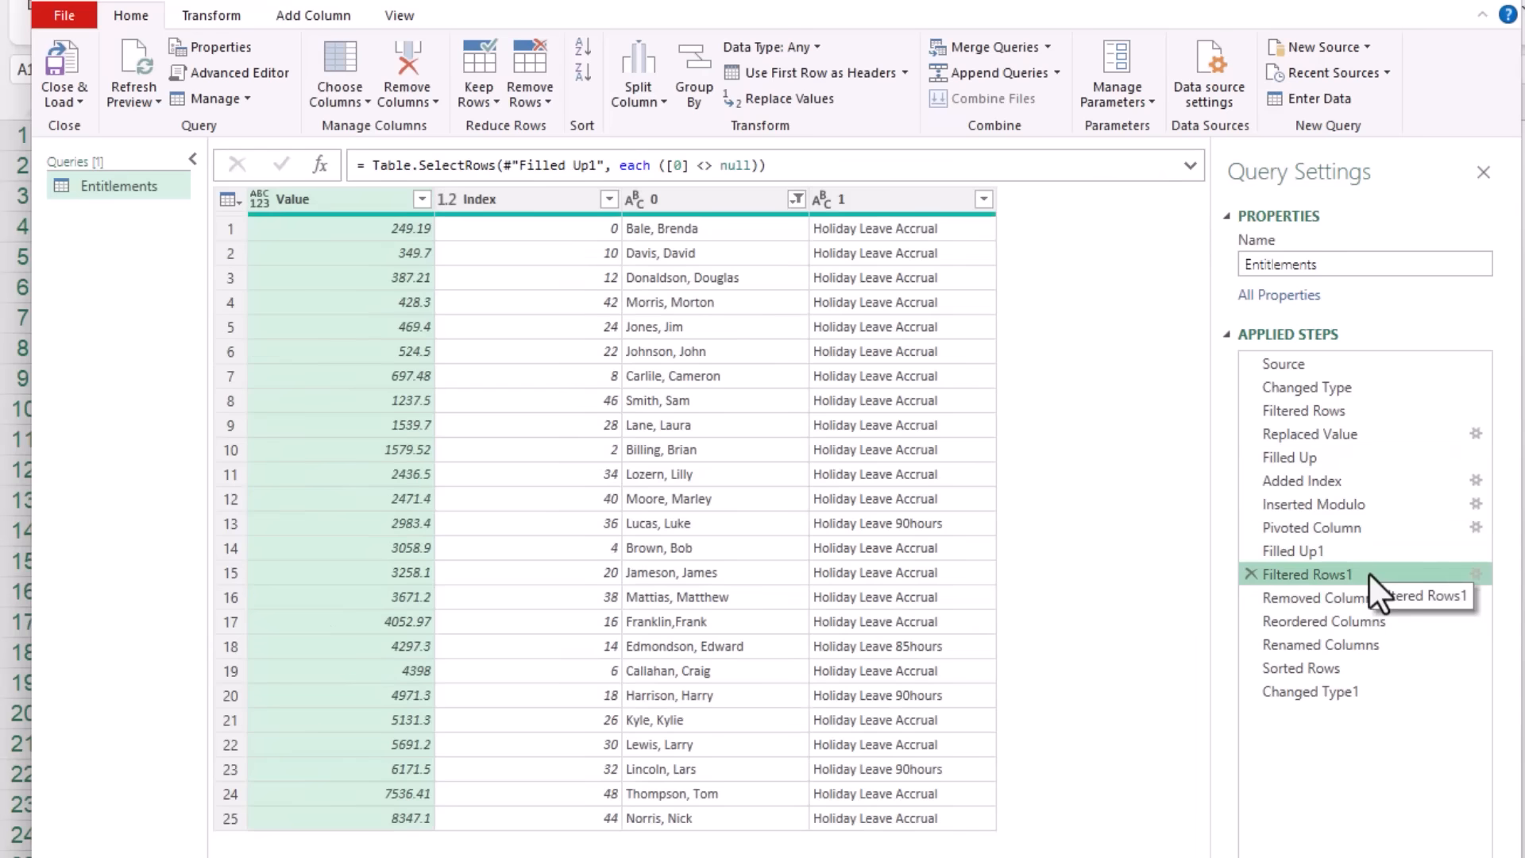
click(1393, 597)
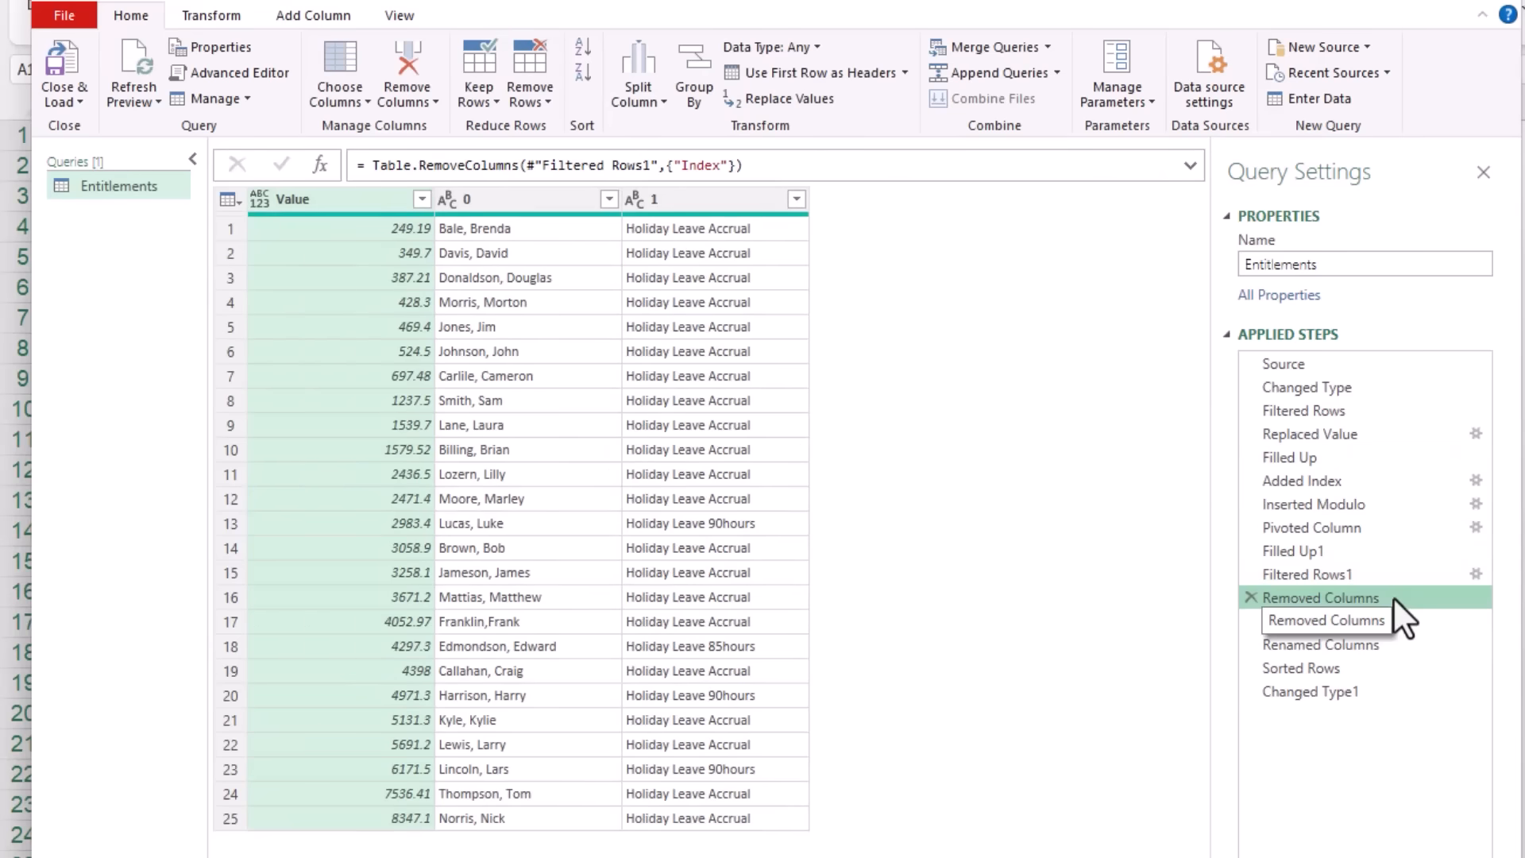
click(1413, 625)
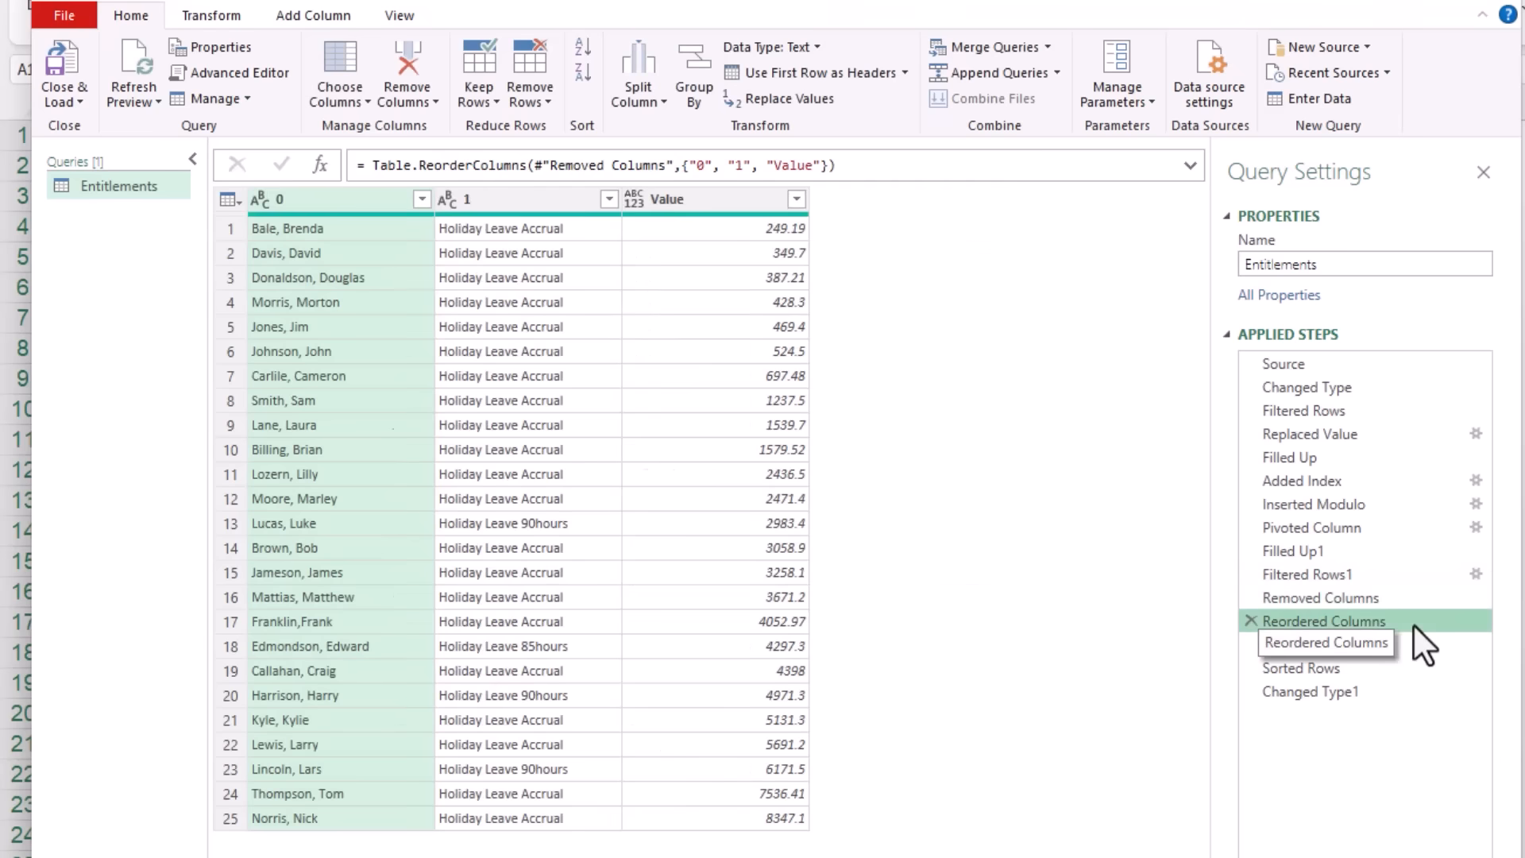
click(1404, 645)
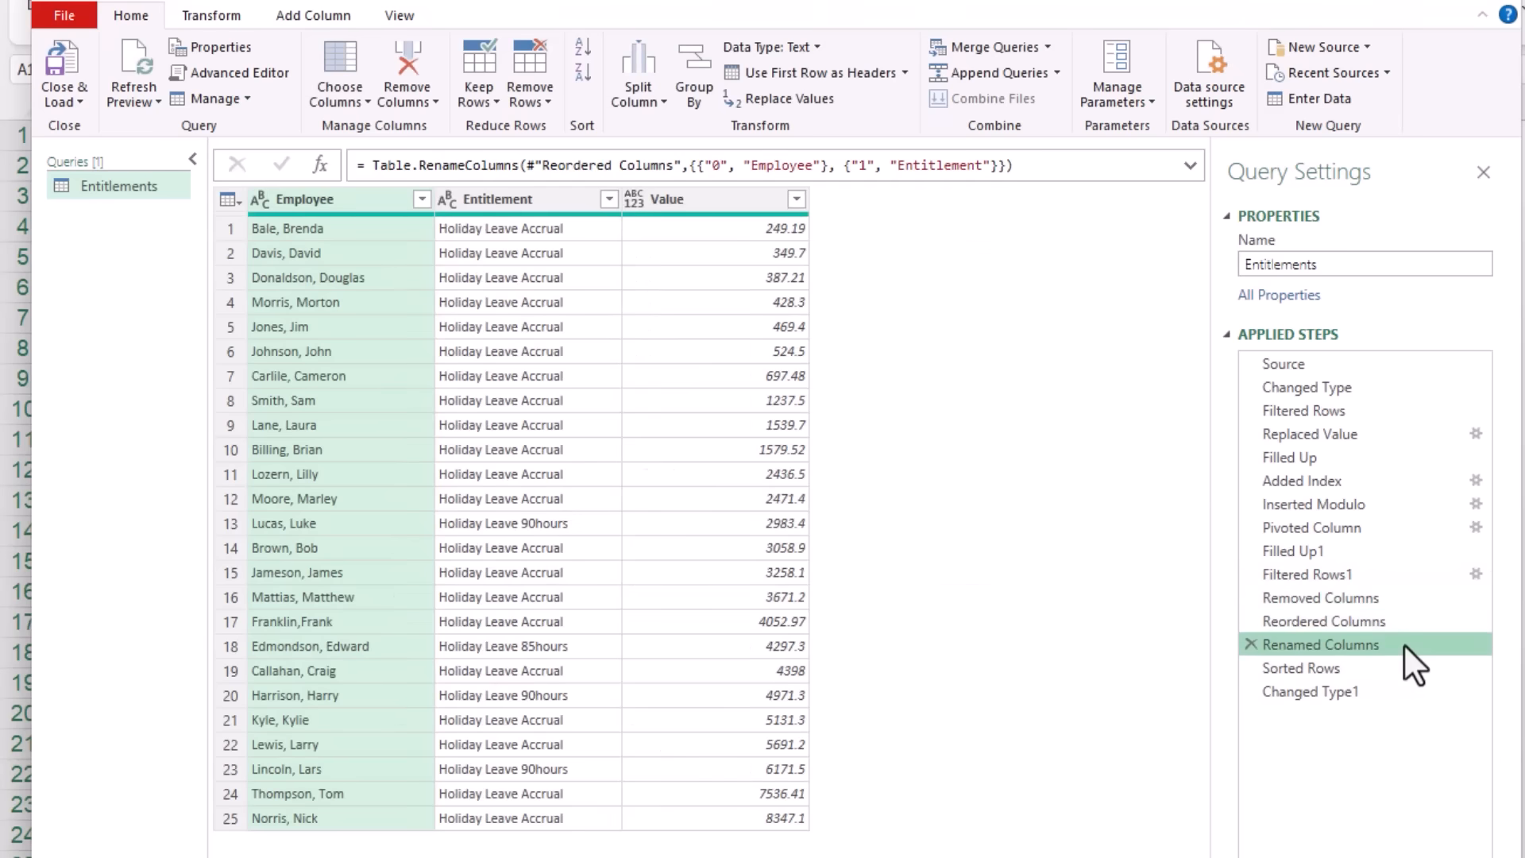
click(1376, 670)
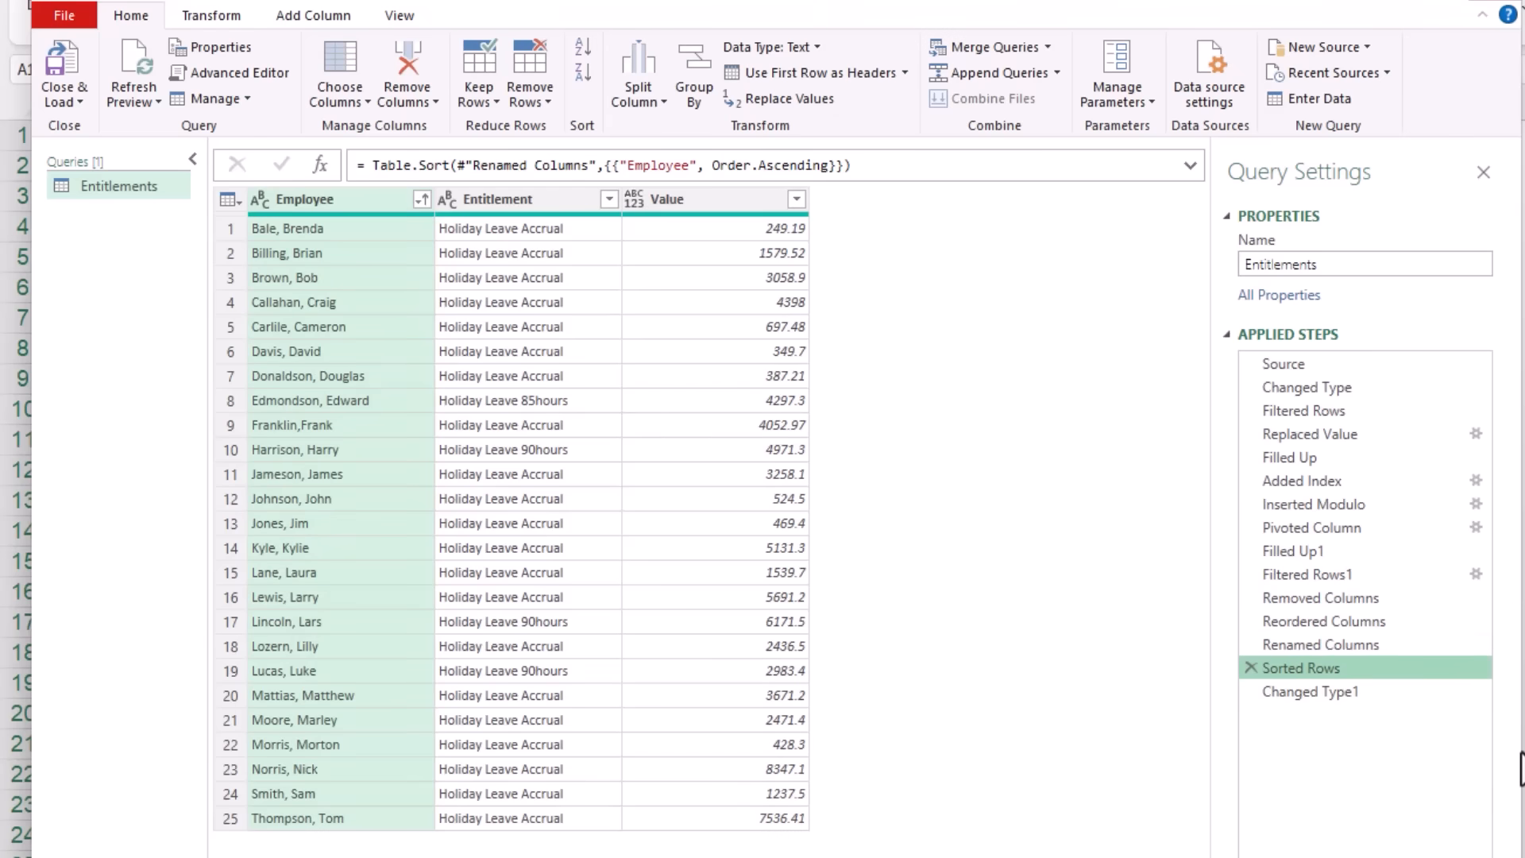
Step: Load the Entitlements query as a table at A1 of the existing worksheet with the data model option enabled, and refresh all data
click(72, 65)
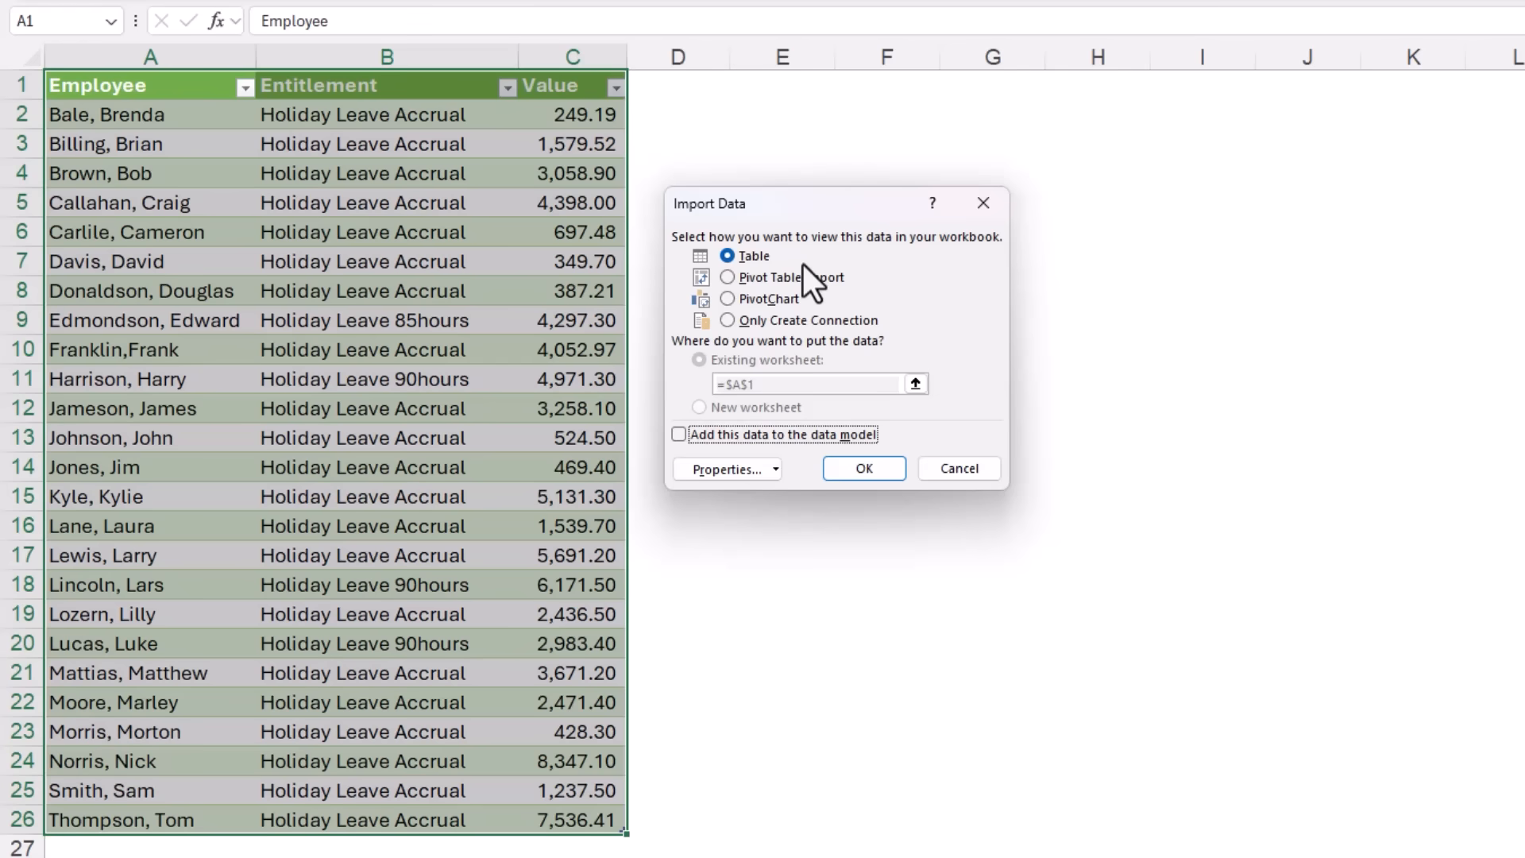
click(671, 437)
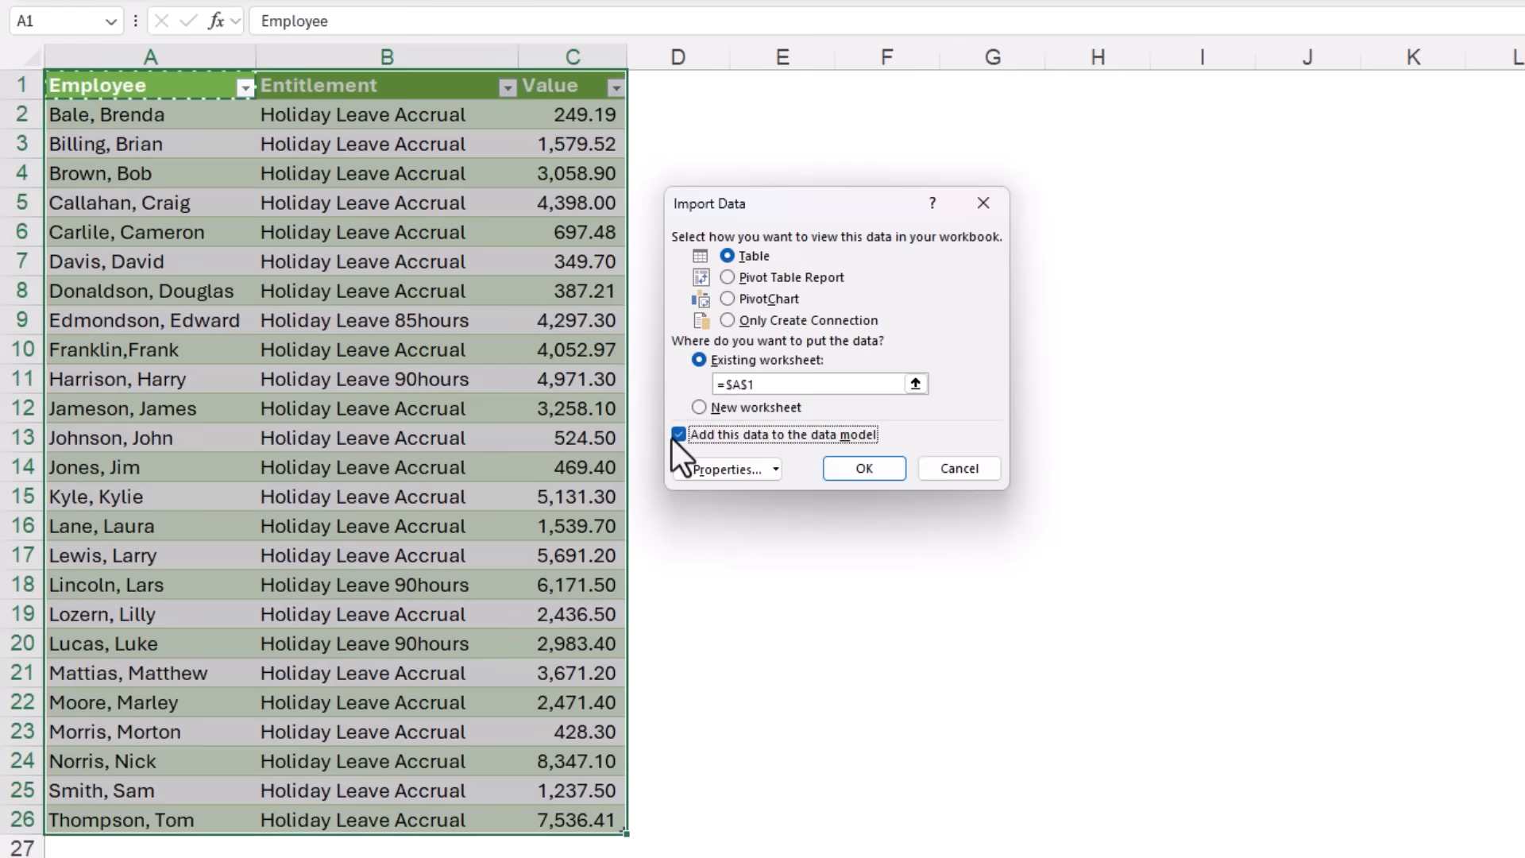
key(Return)
click(245, 139)
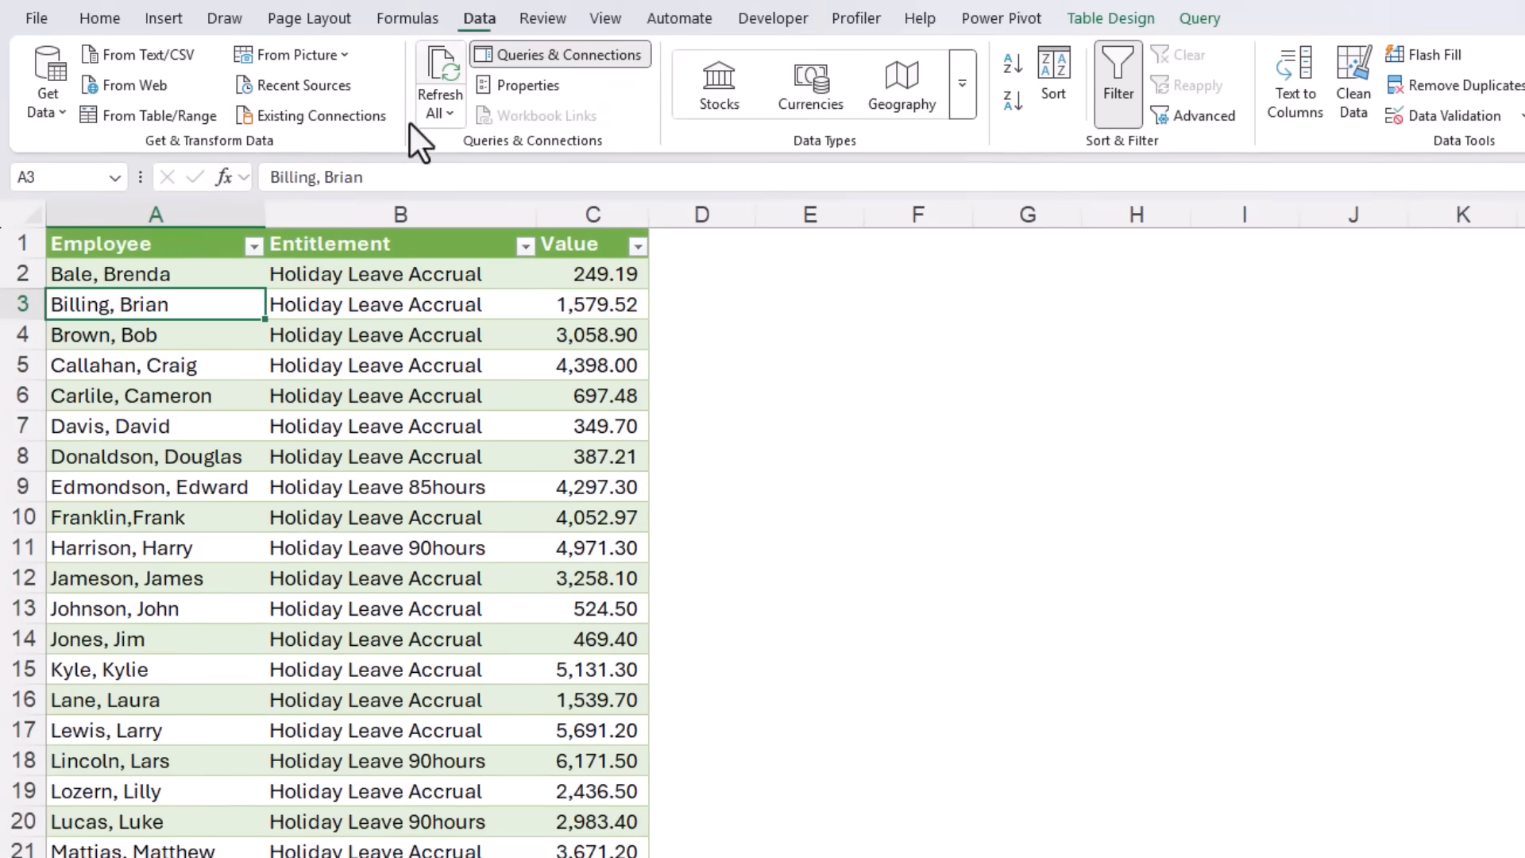
click(428, 117)
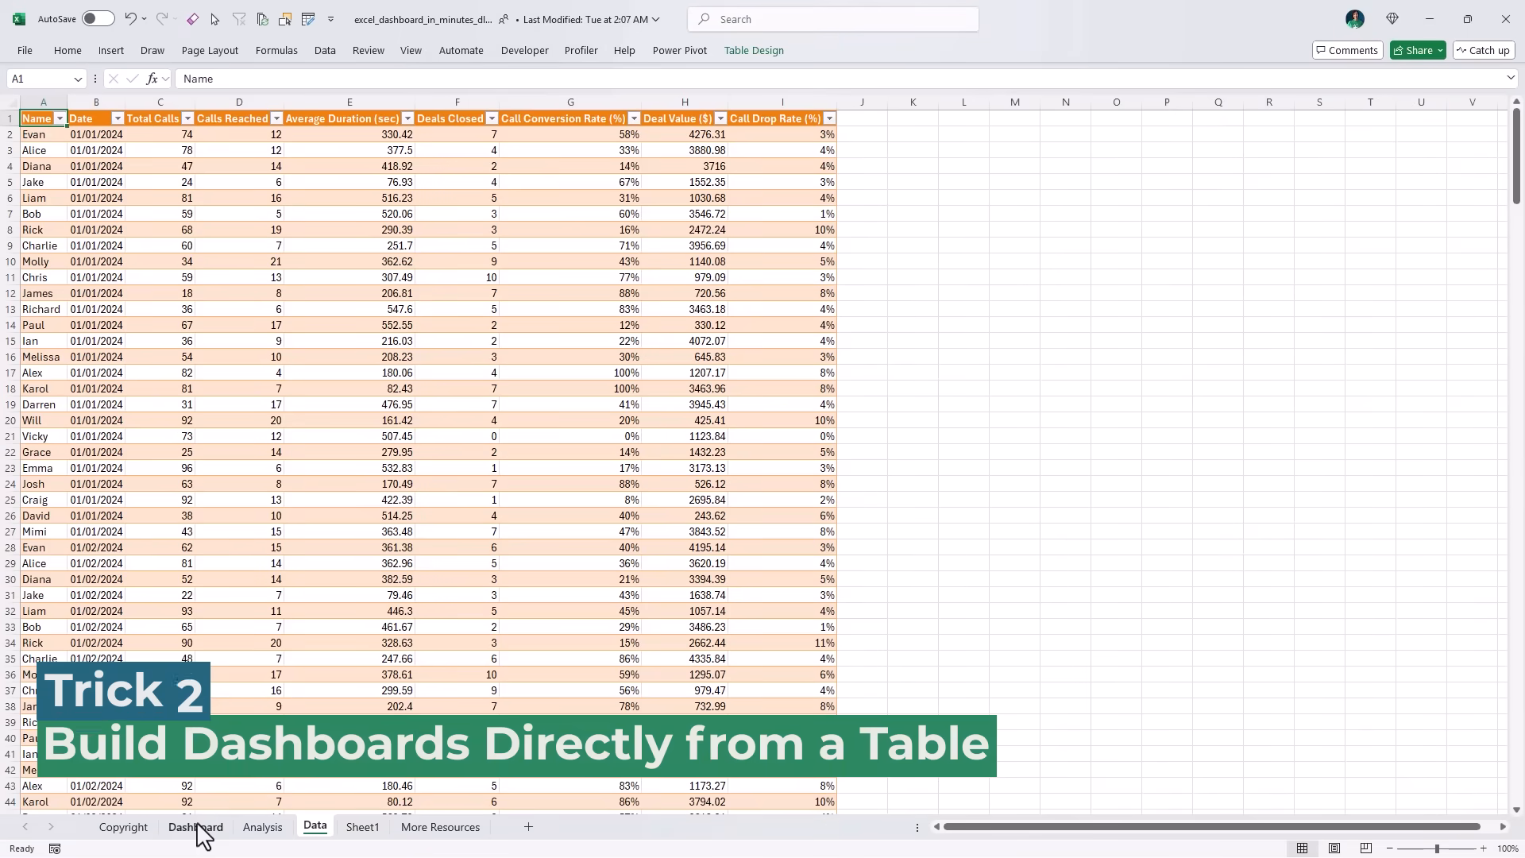
Step: Open the Dashboard sheet of the sales dashboard workbook and filter it by three different agents in turn with the Name slicer
click(196, 827)
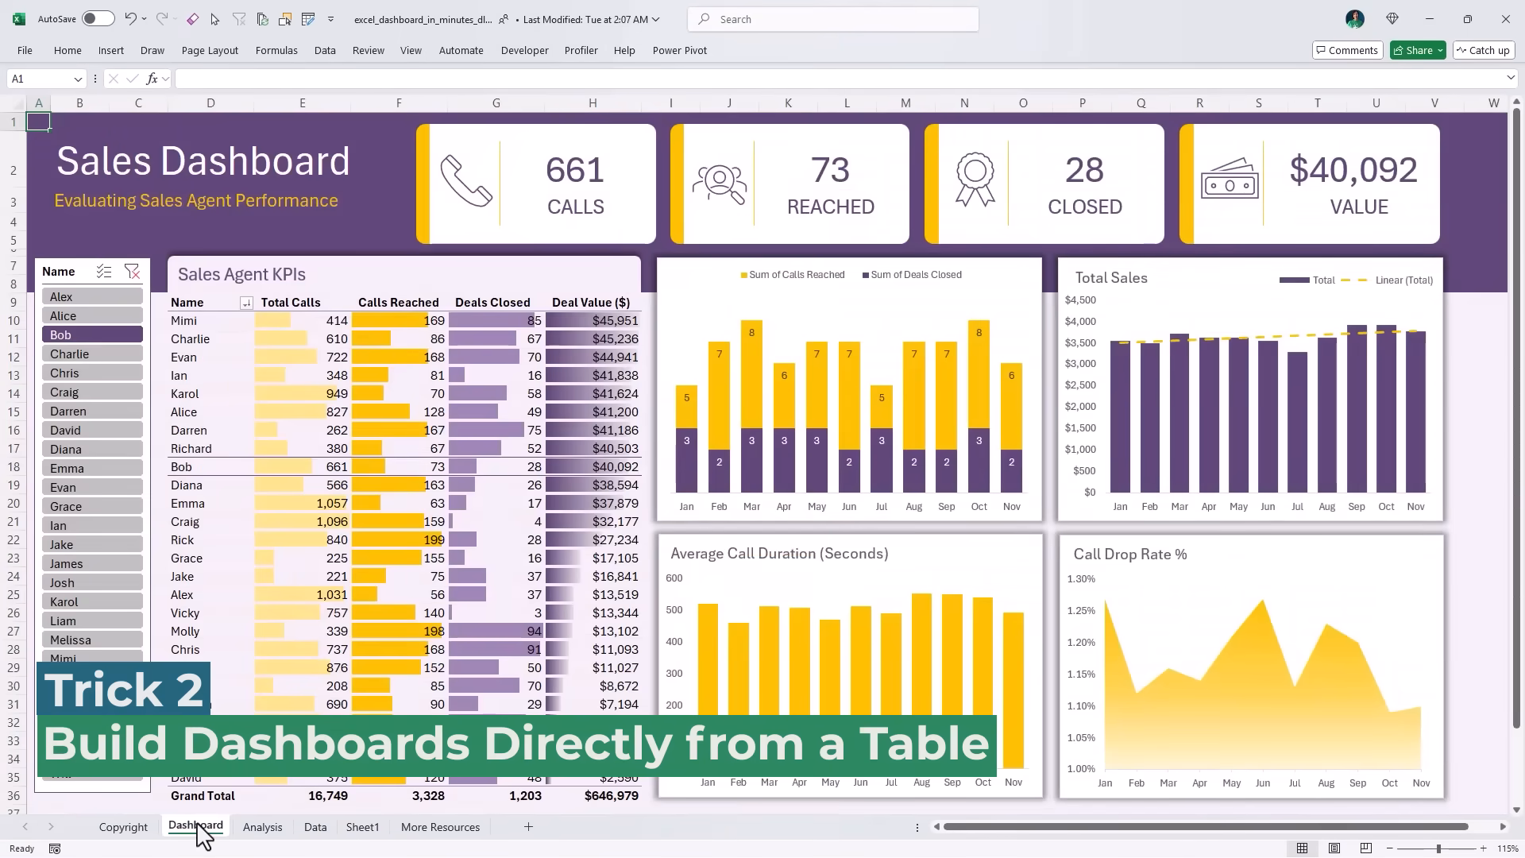
click(107, 374)
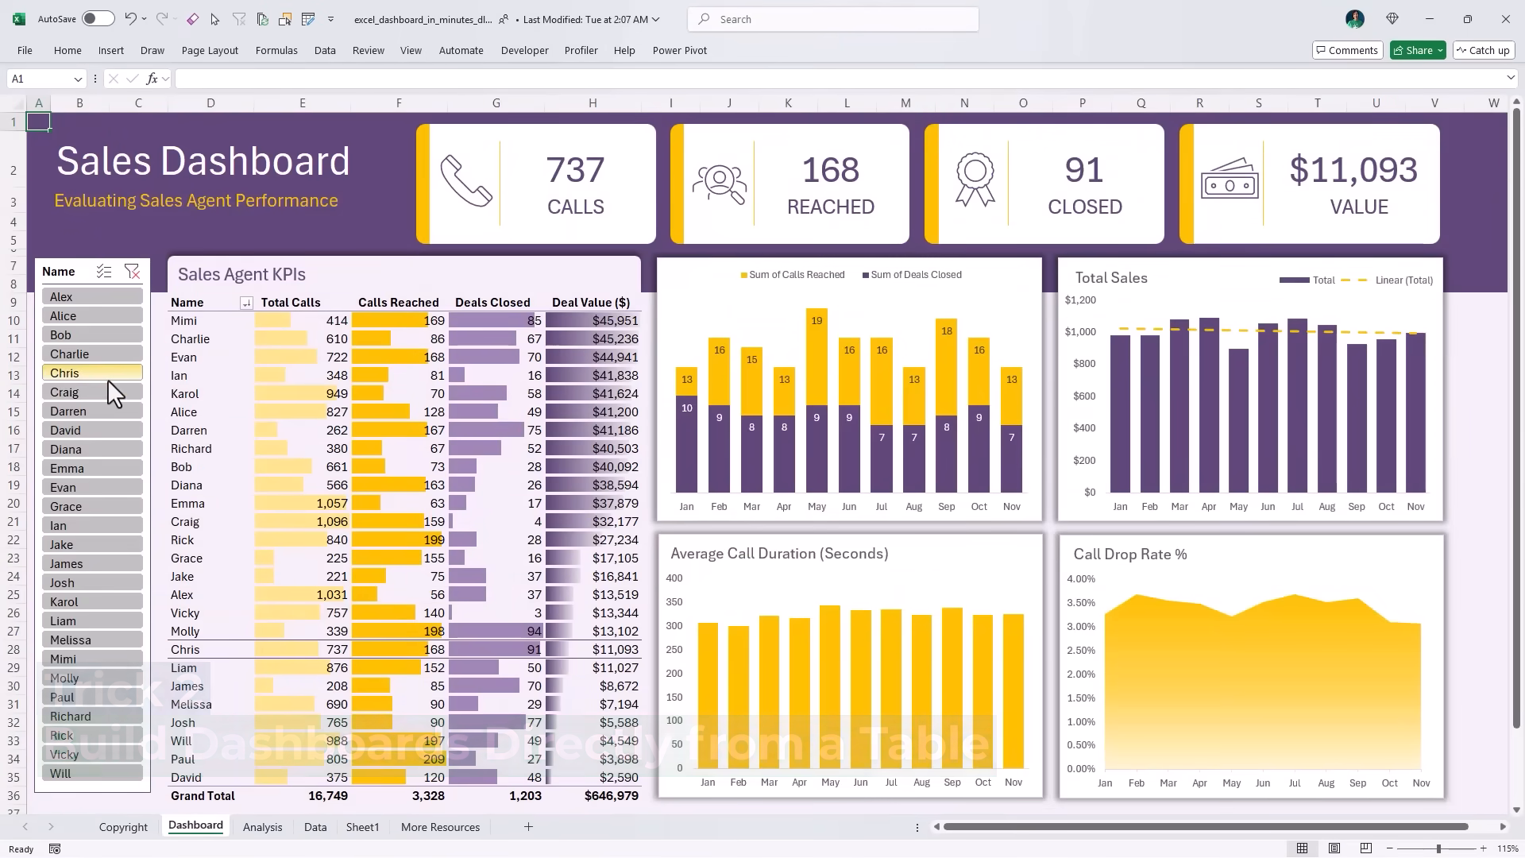
click(107, 409)
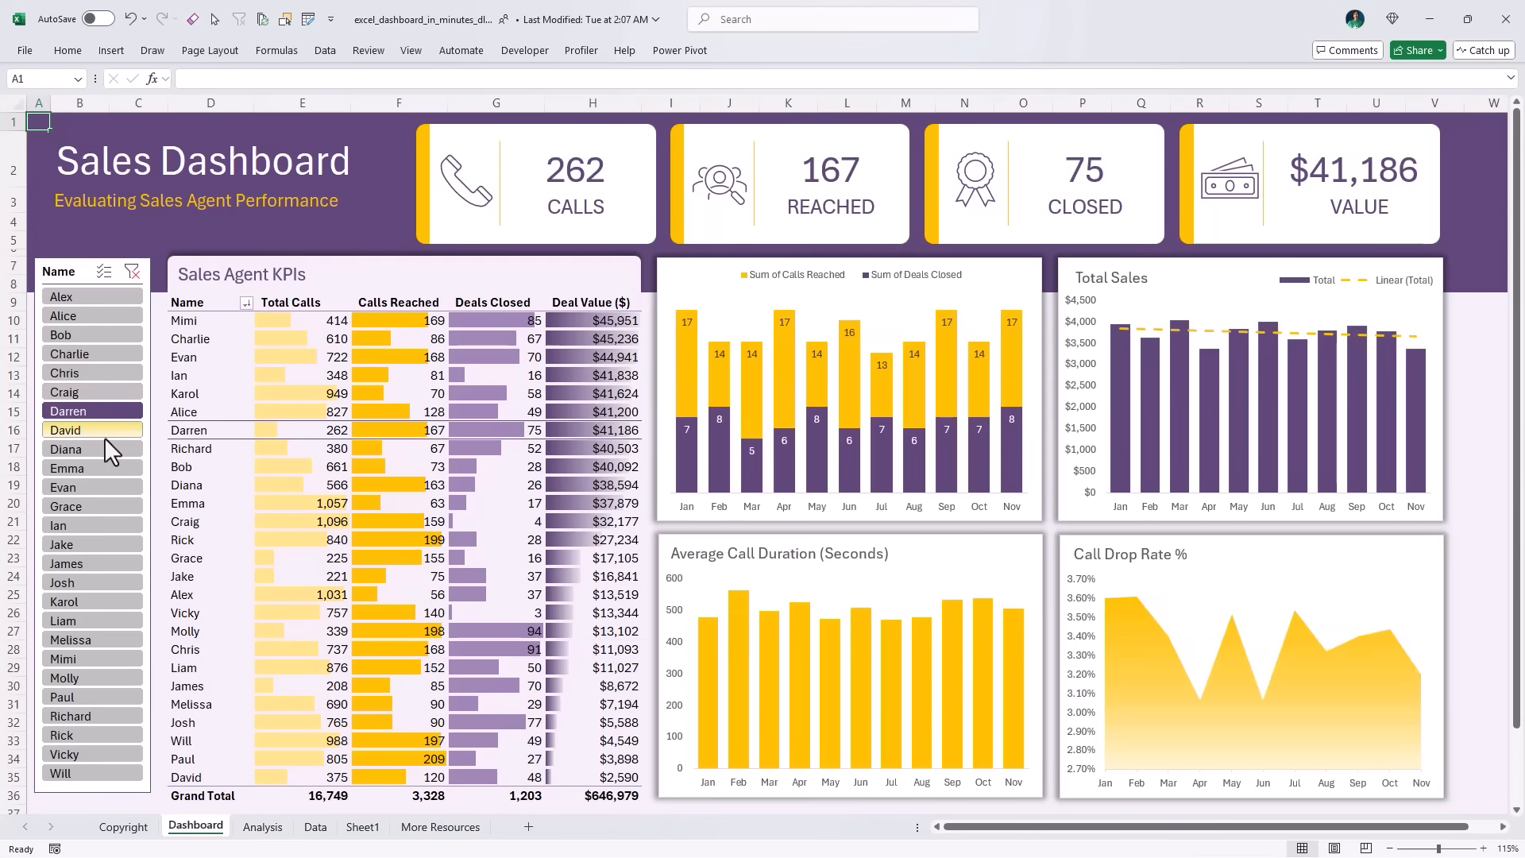
click(103, 435)
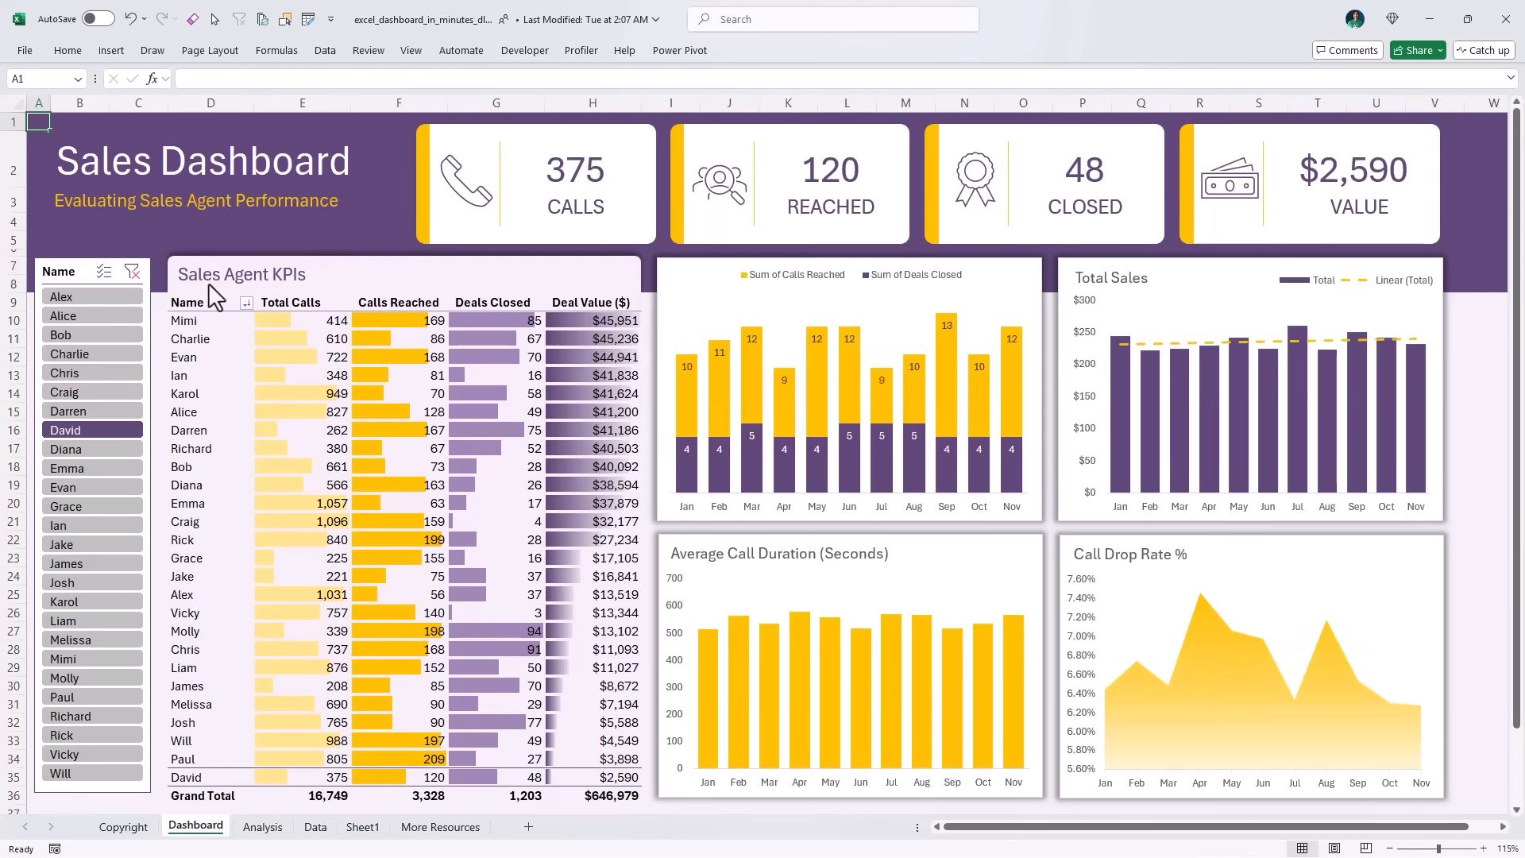
Step: Refresh all the data behind the Sales Dashboard and check it by filtering for several agents in turn
key(ctrl+c)
click(325, 50)
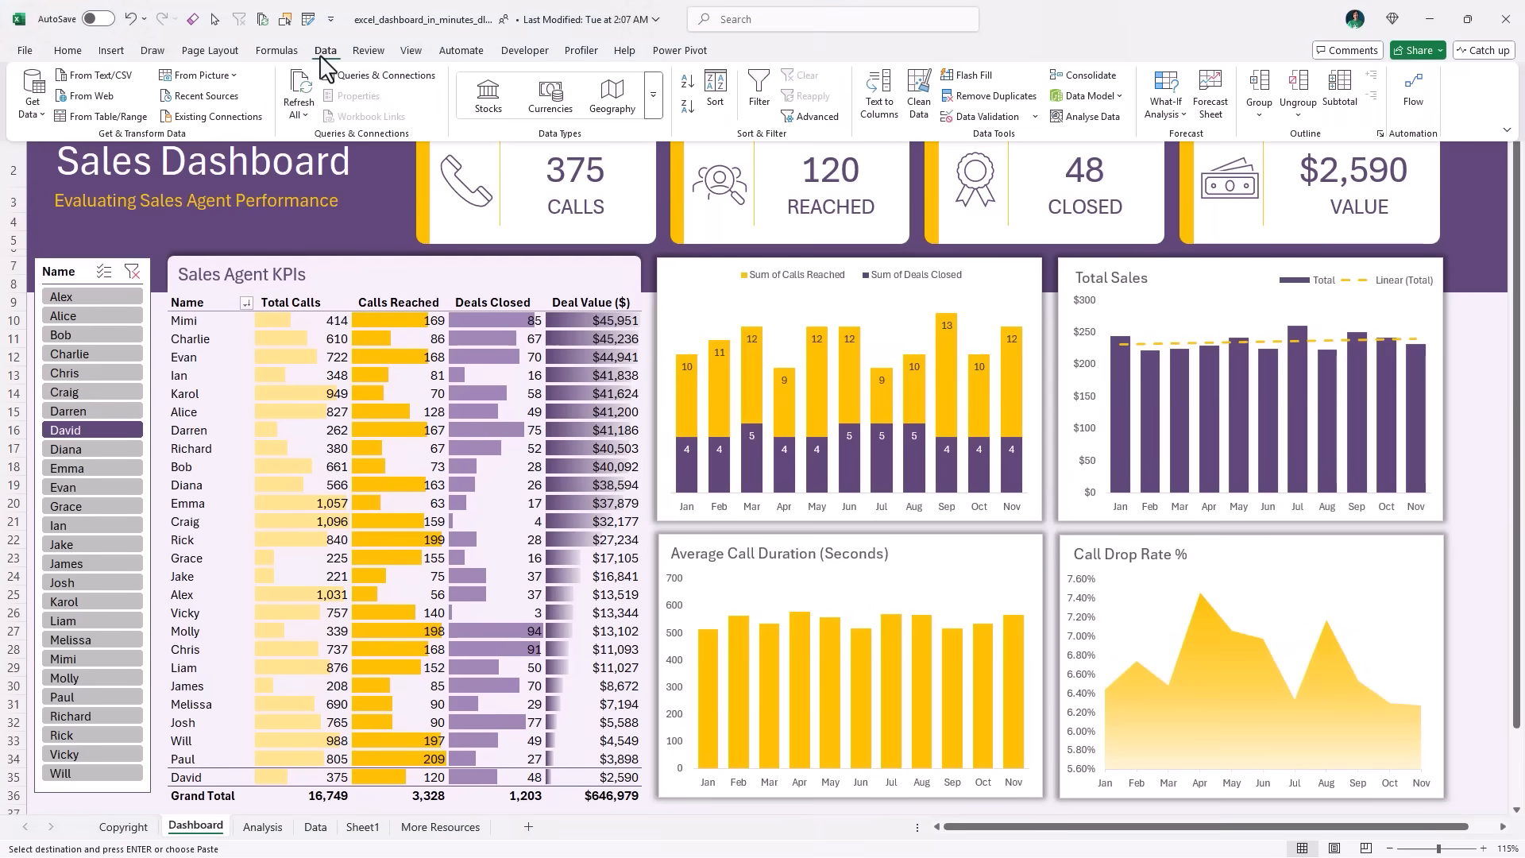
click(309, 91)
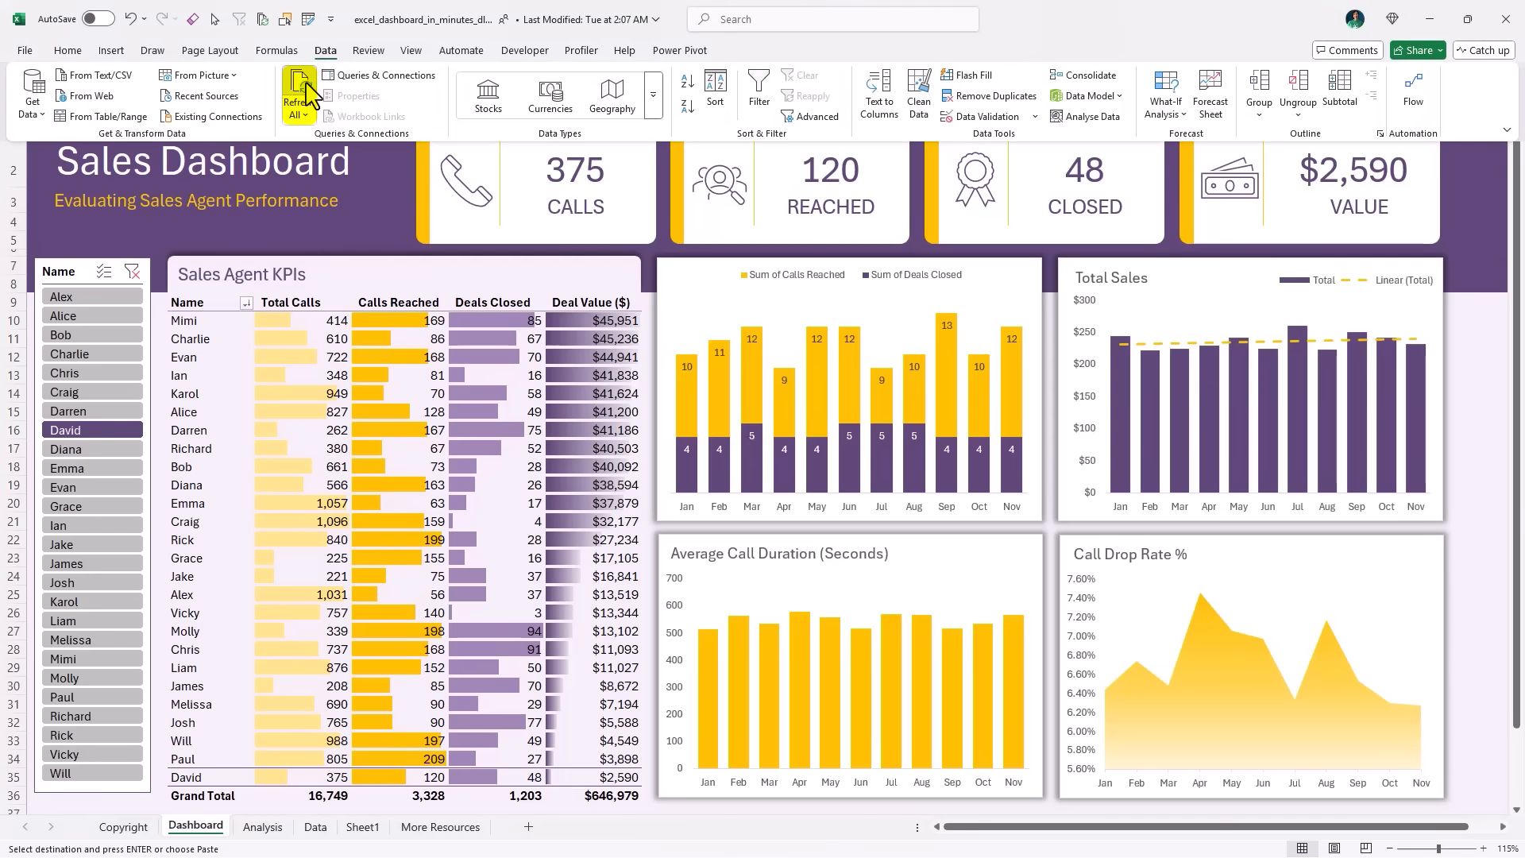
click(104, 353)
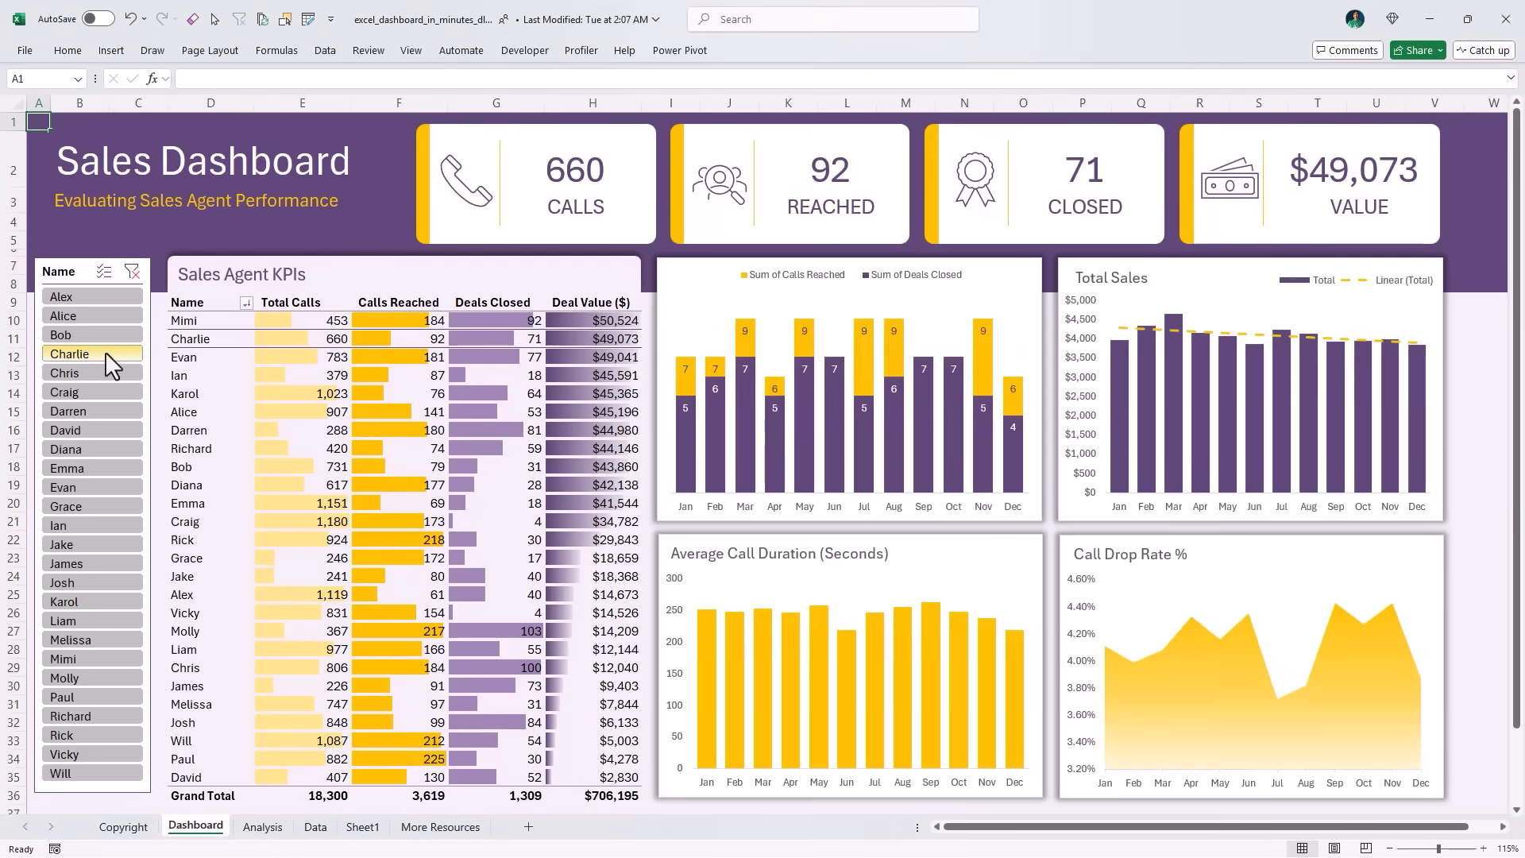
click(103, 378)
click(103, 411)
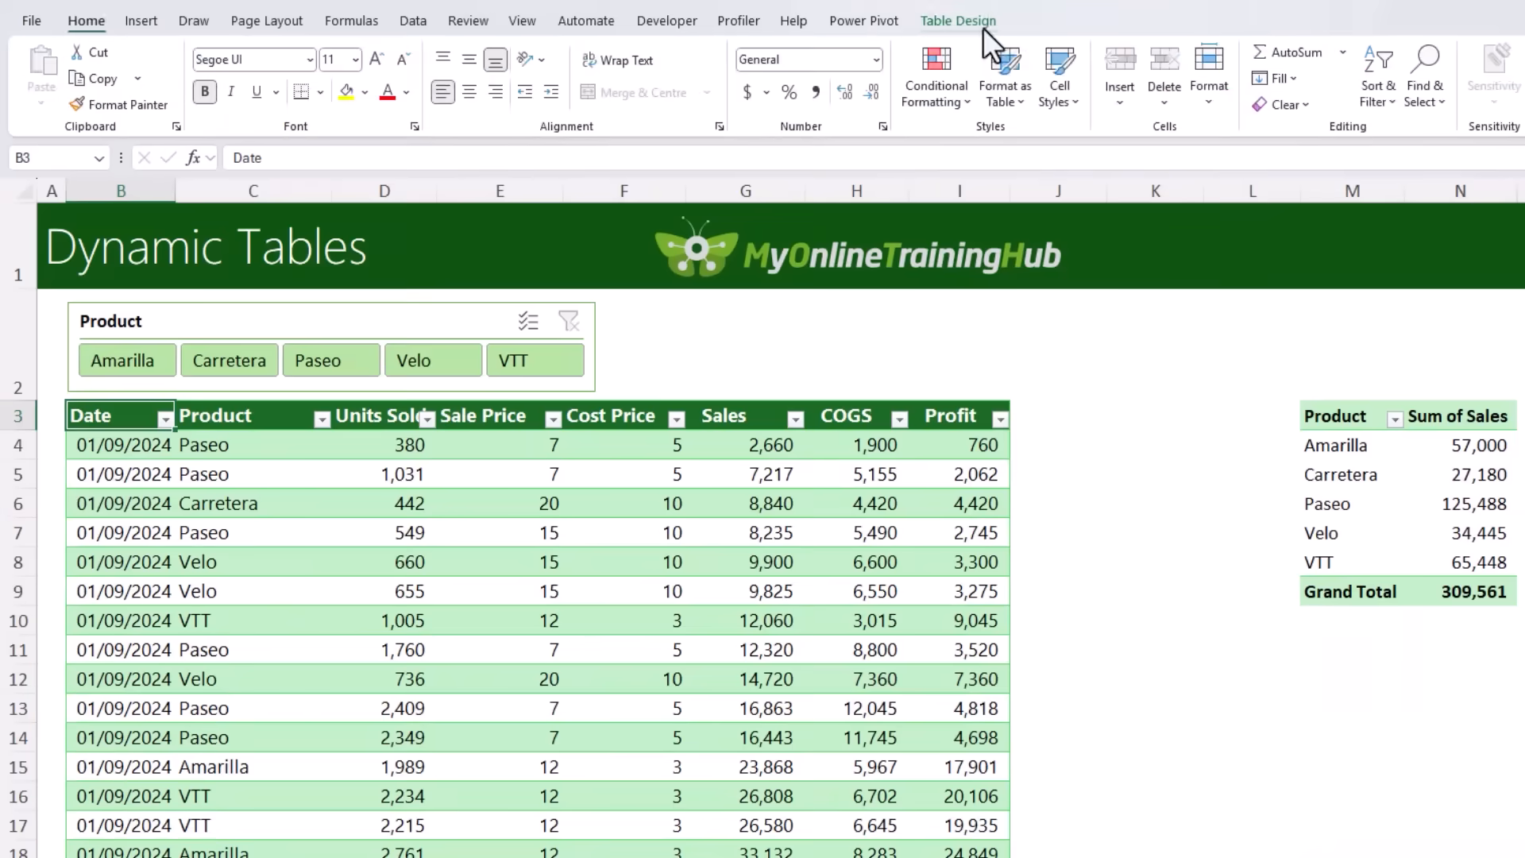
Step: Rename the sales table on the Dynamic Tables sheet as SalesData
click(977, 23)
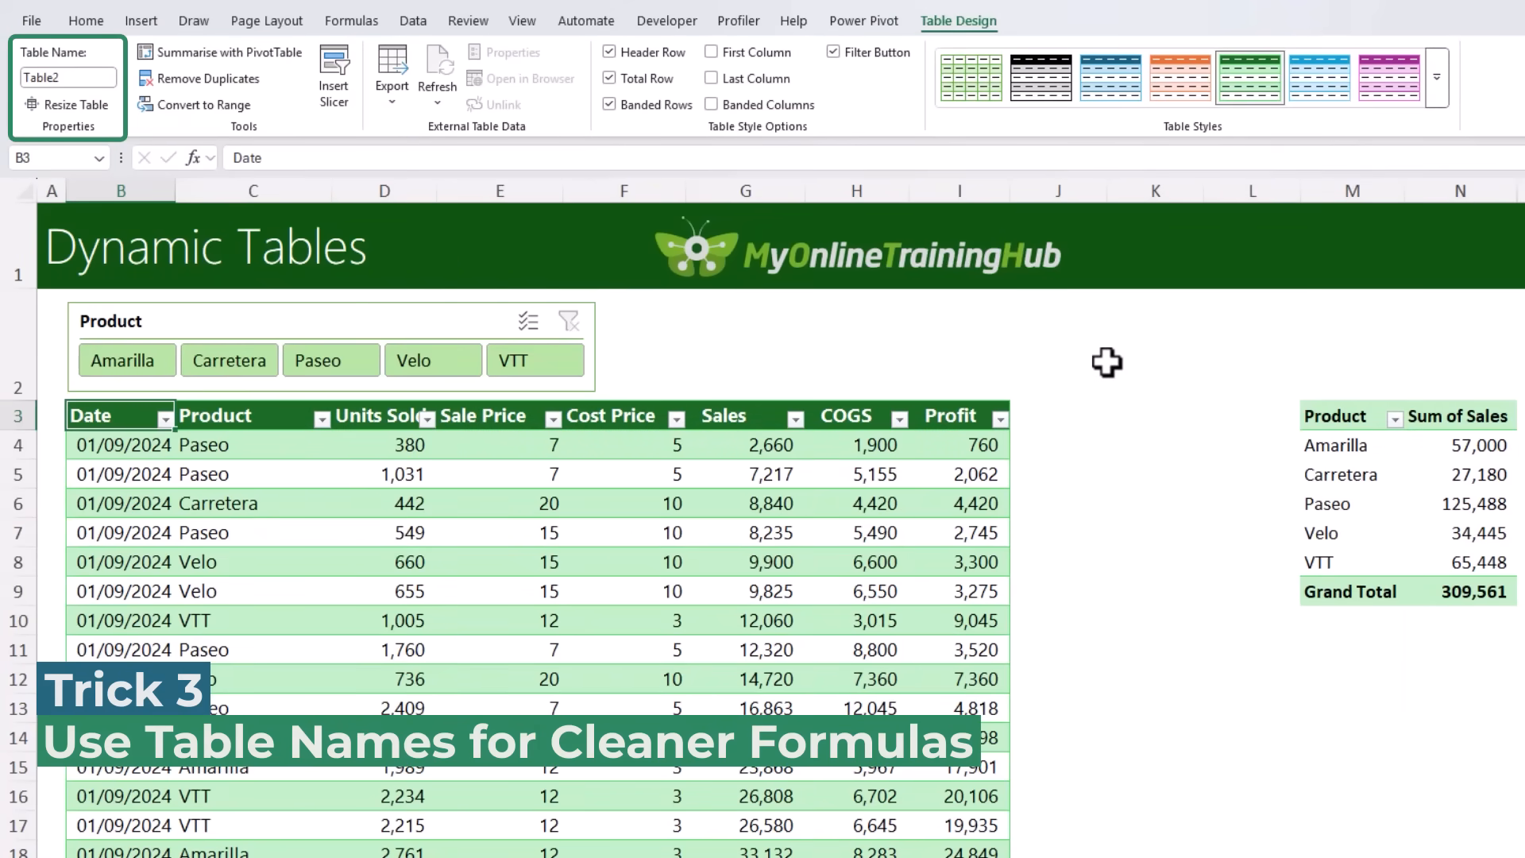
key(alt+j)
key(t)
key(a)
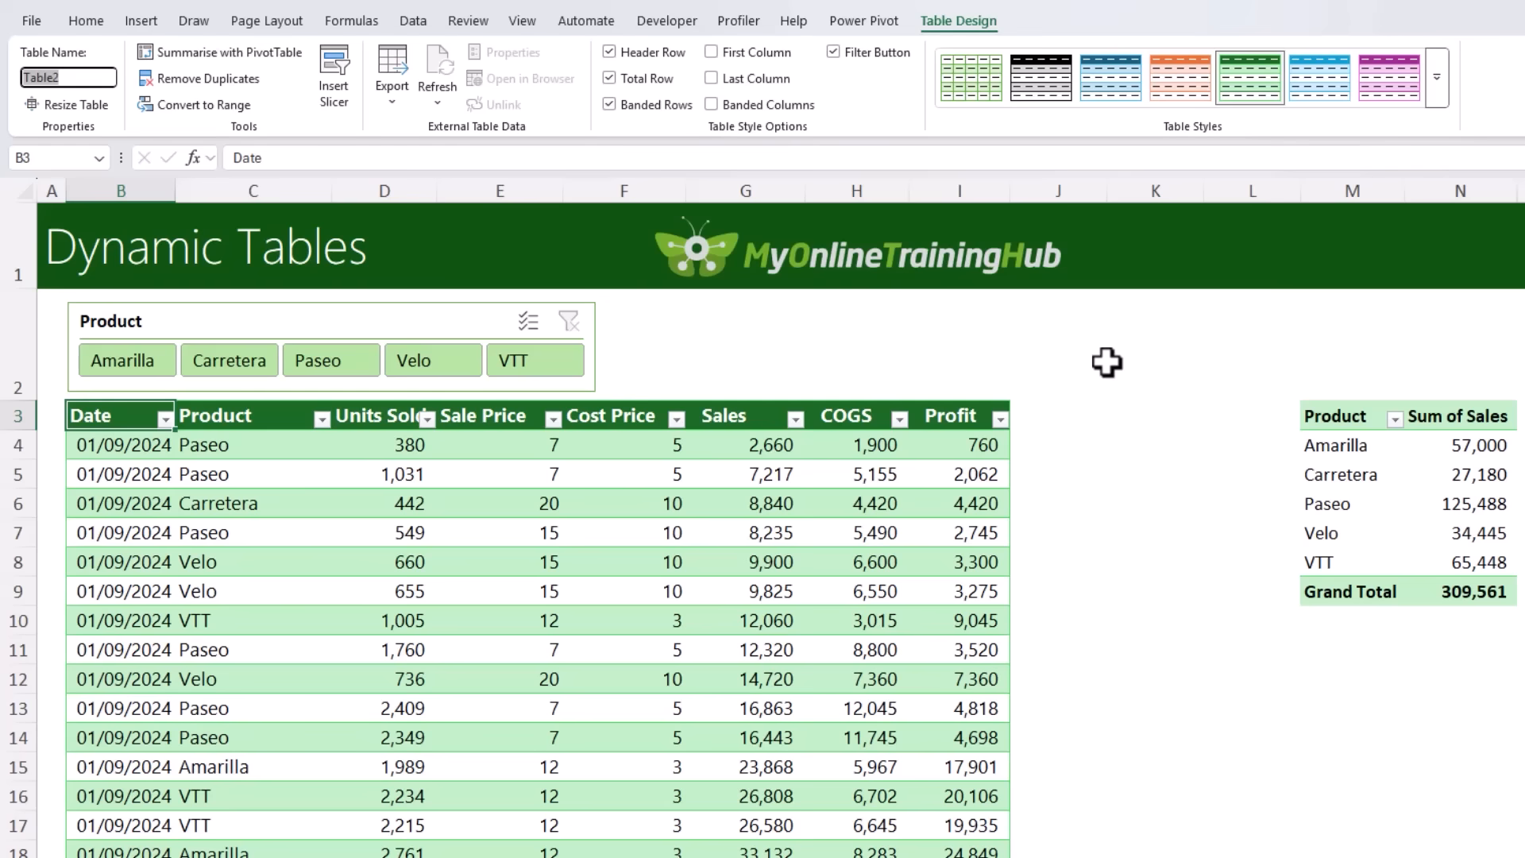
text(SalesData)
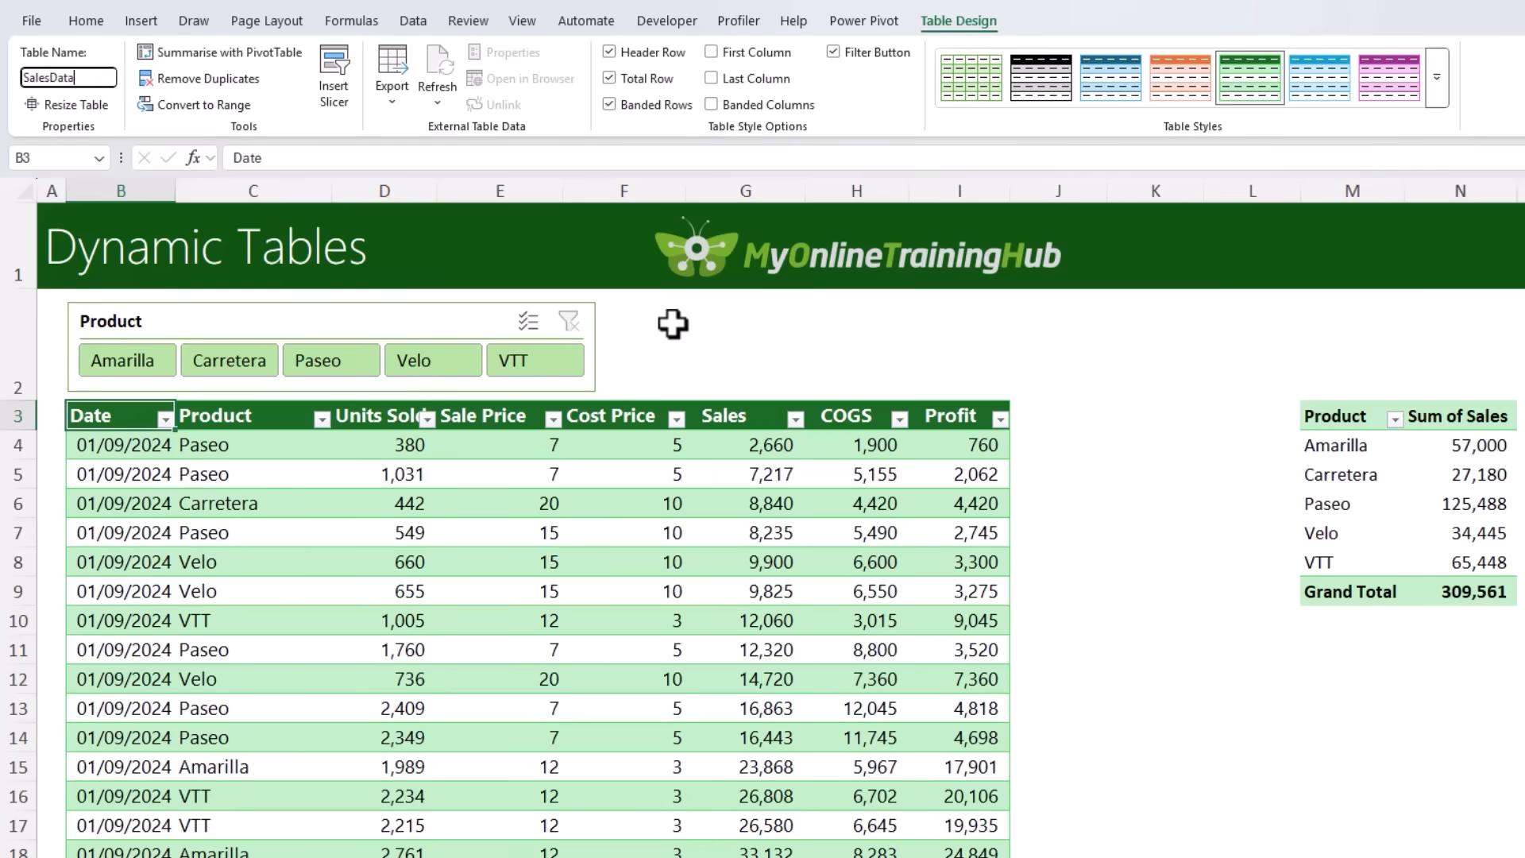
key(Return)
Step: Enter the formula =SUM(SalesData[Profit]) in K3 to total the table's Profit column
click(1120, 409)
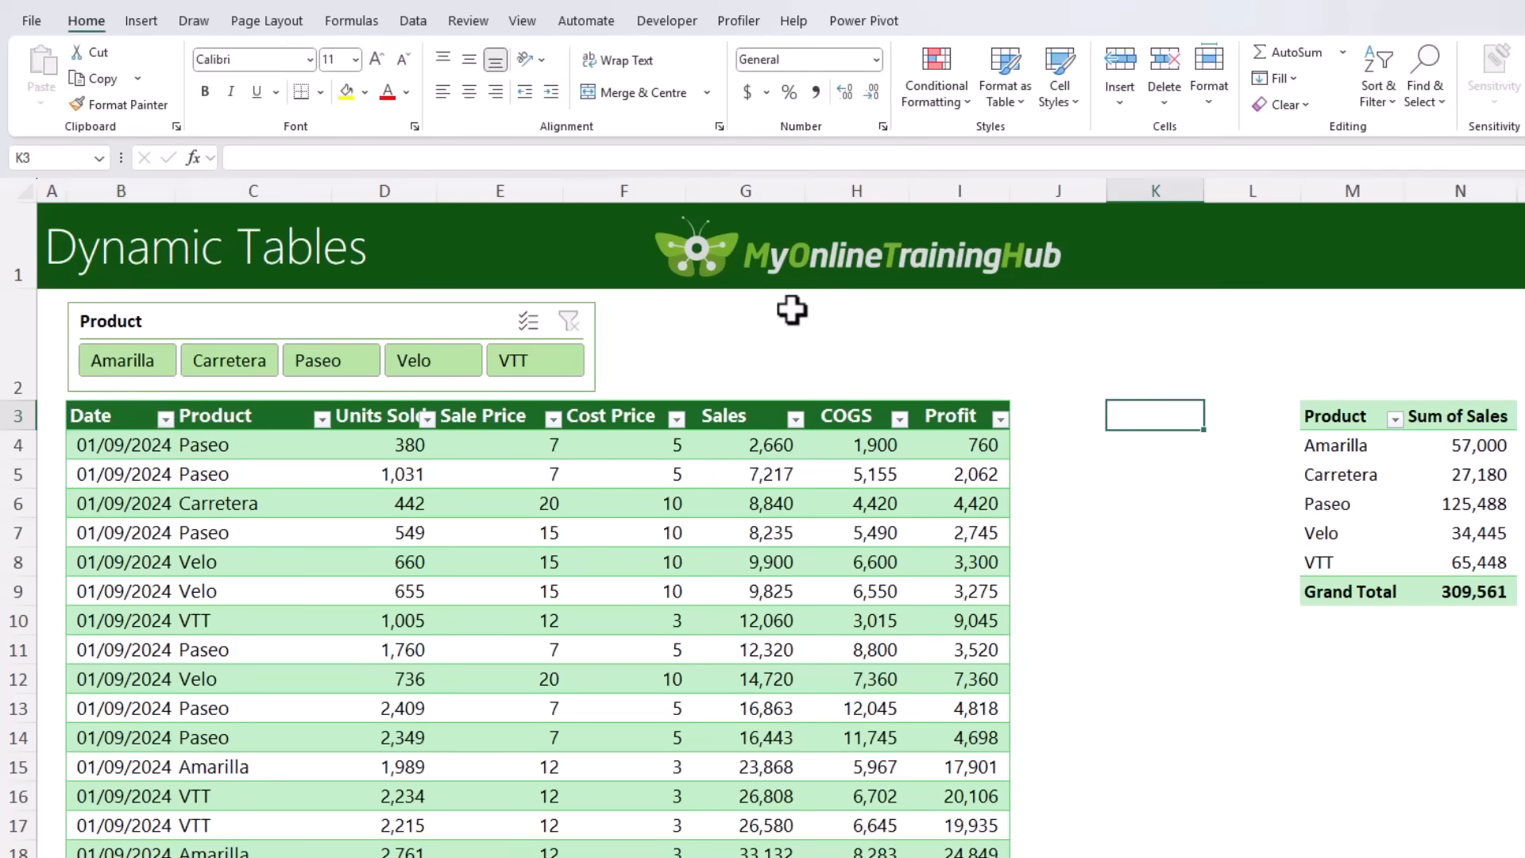
text(=sum)
key(Tab)
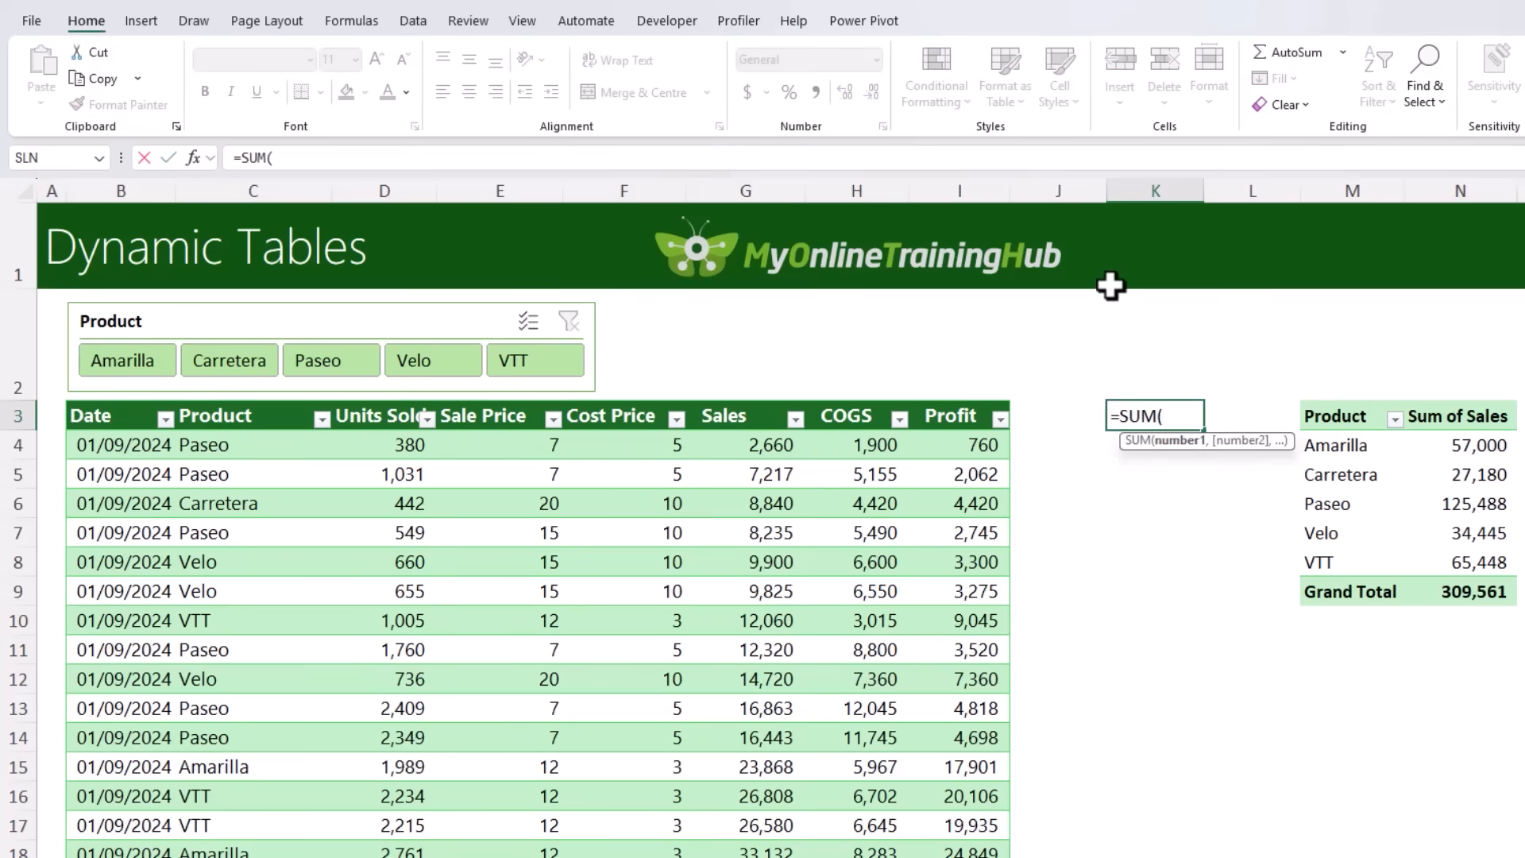
text(sa)
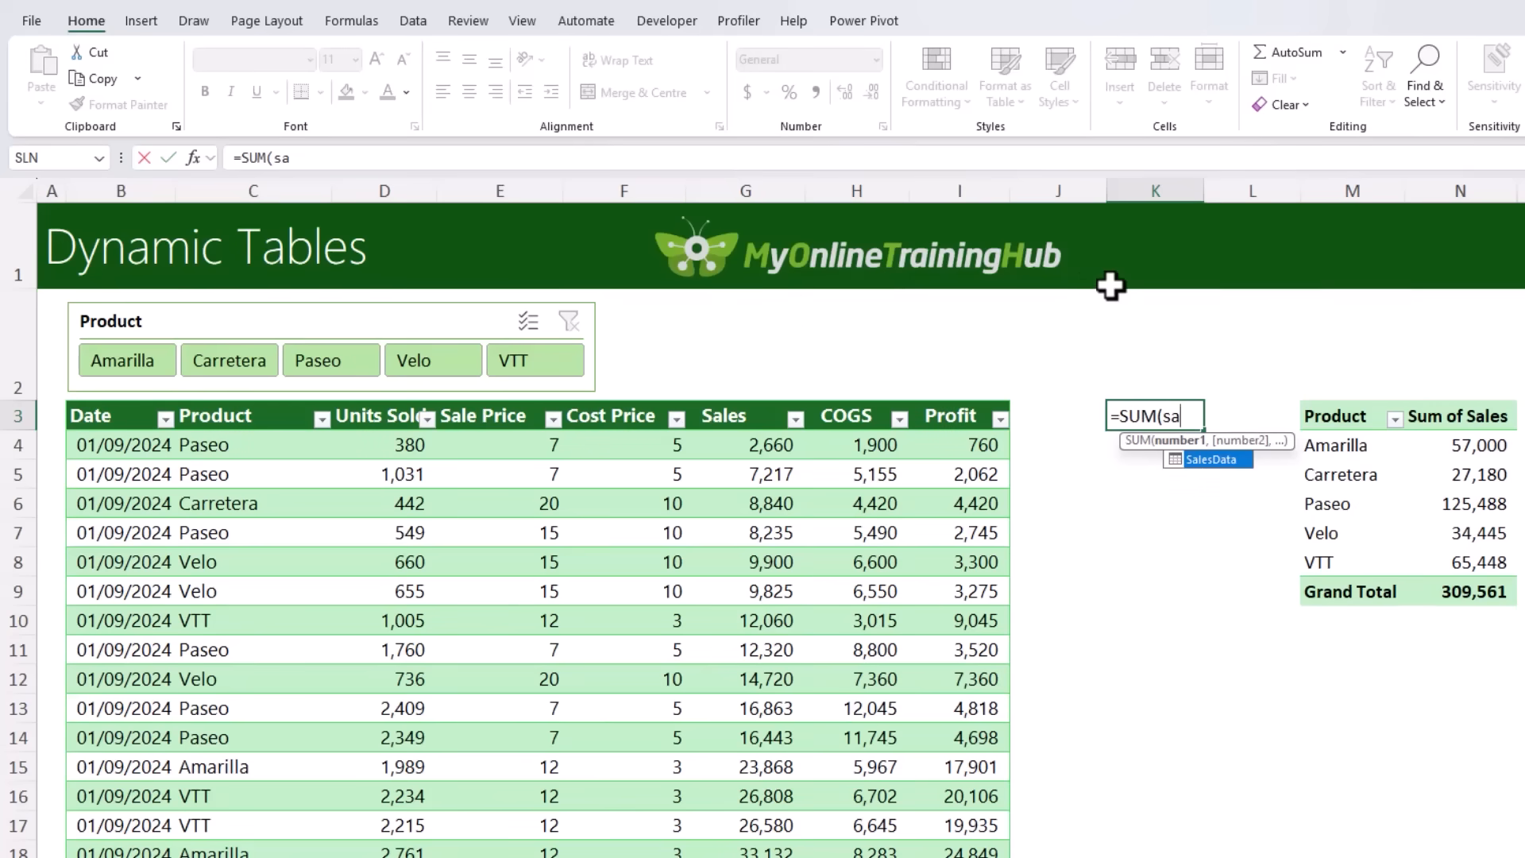
key(Tab)
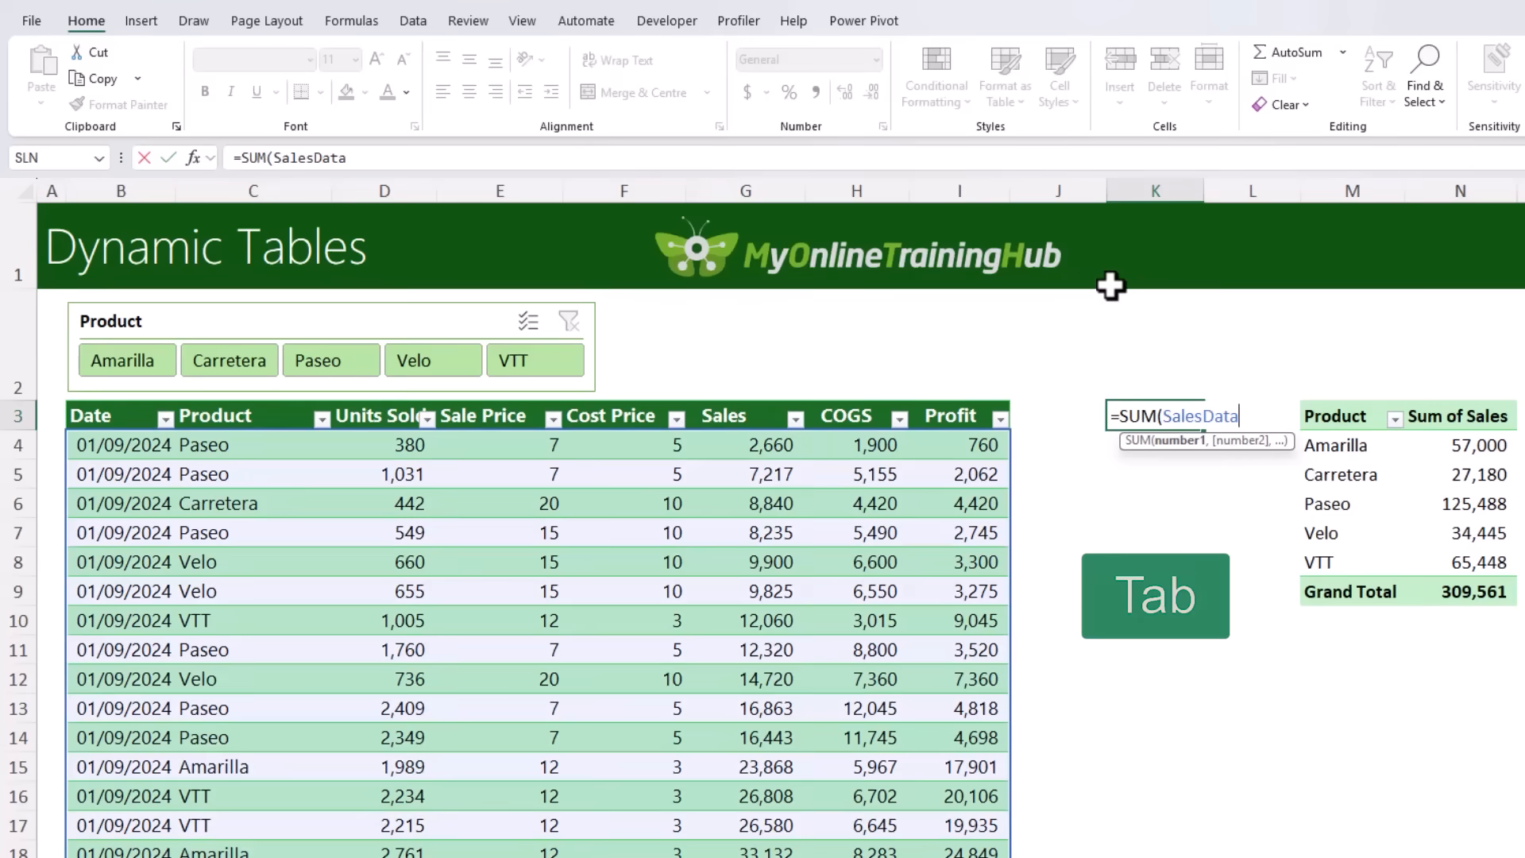
text([)
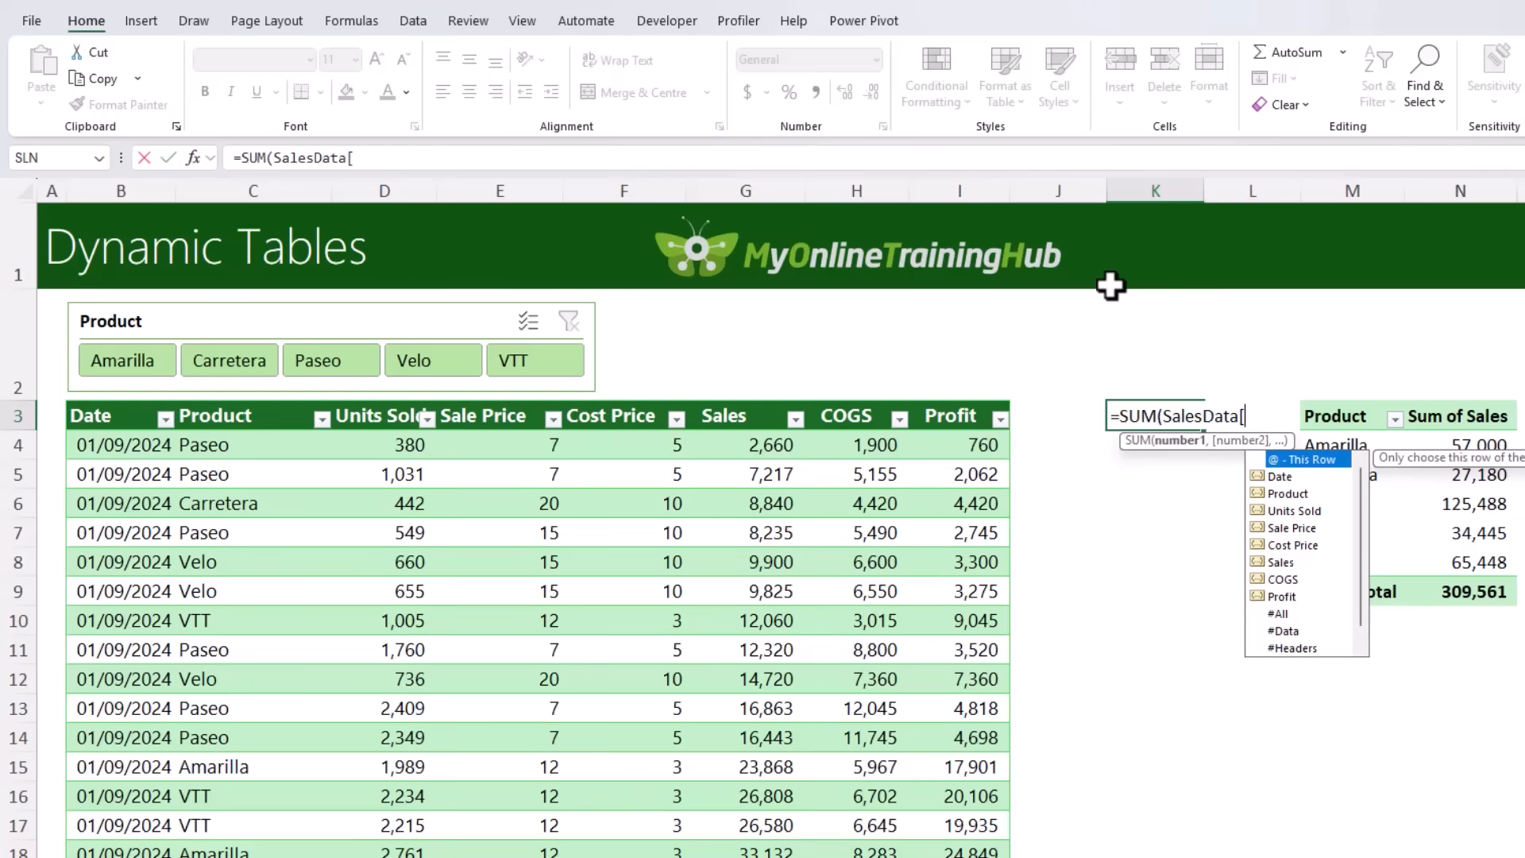
text(p)
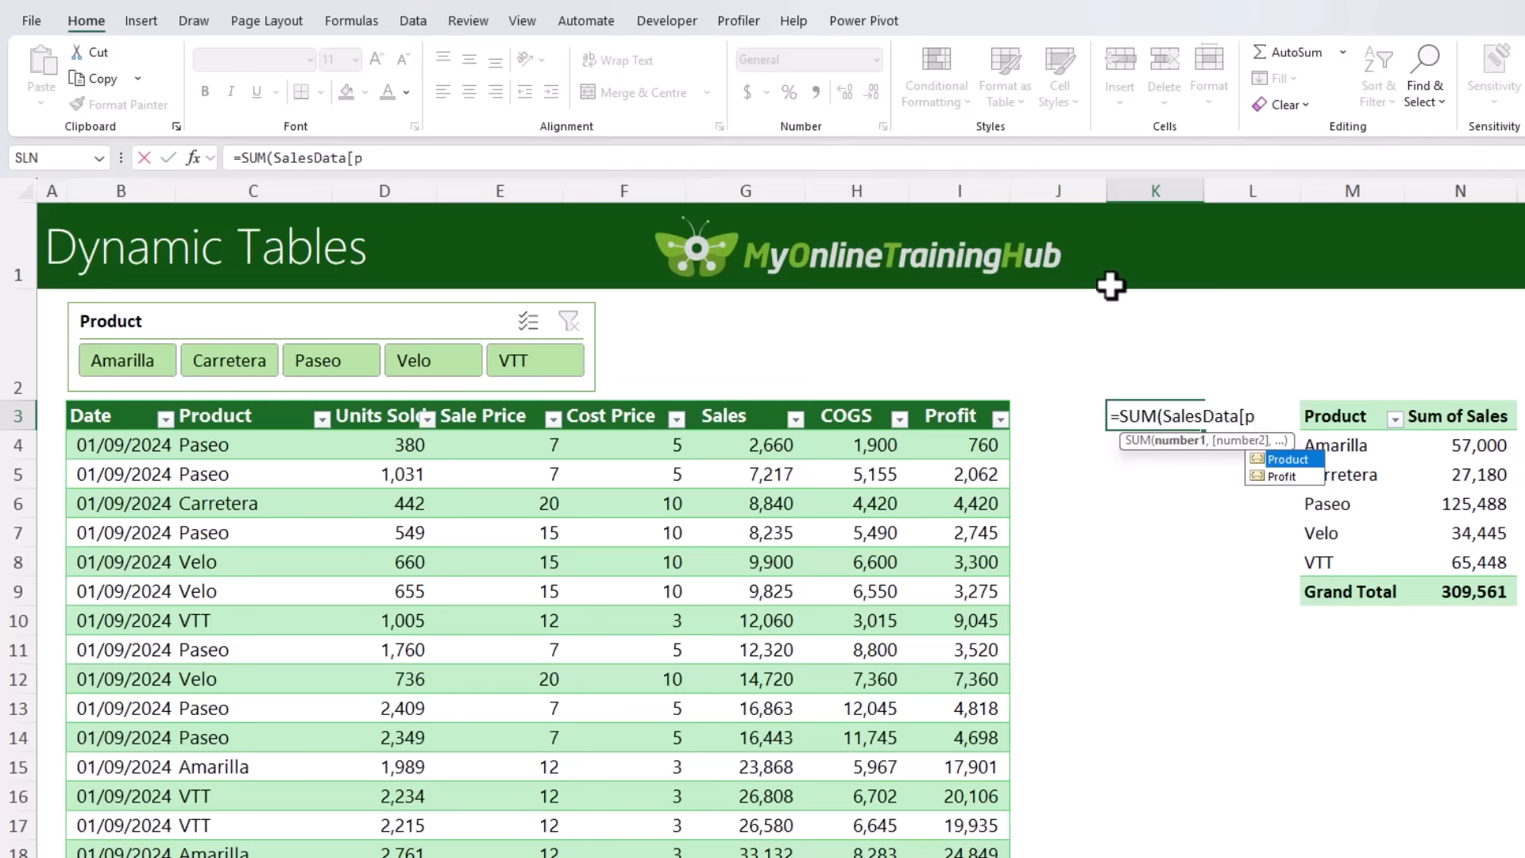
key(Down)
key(Tab)
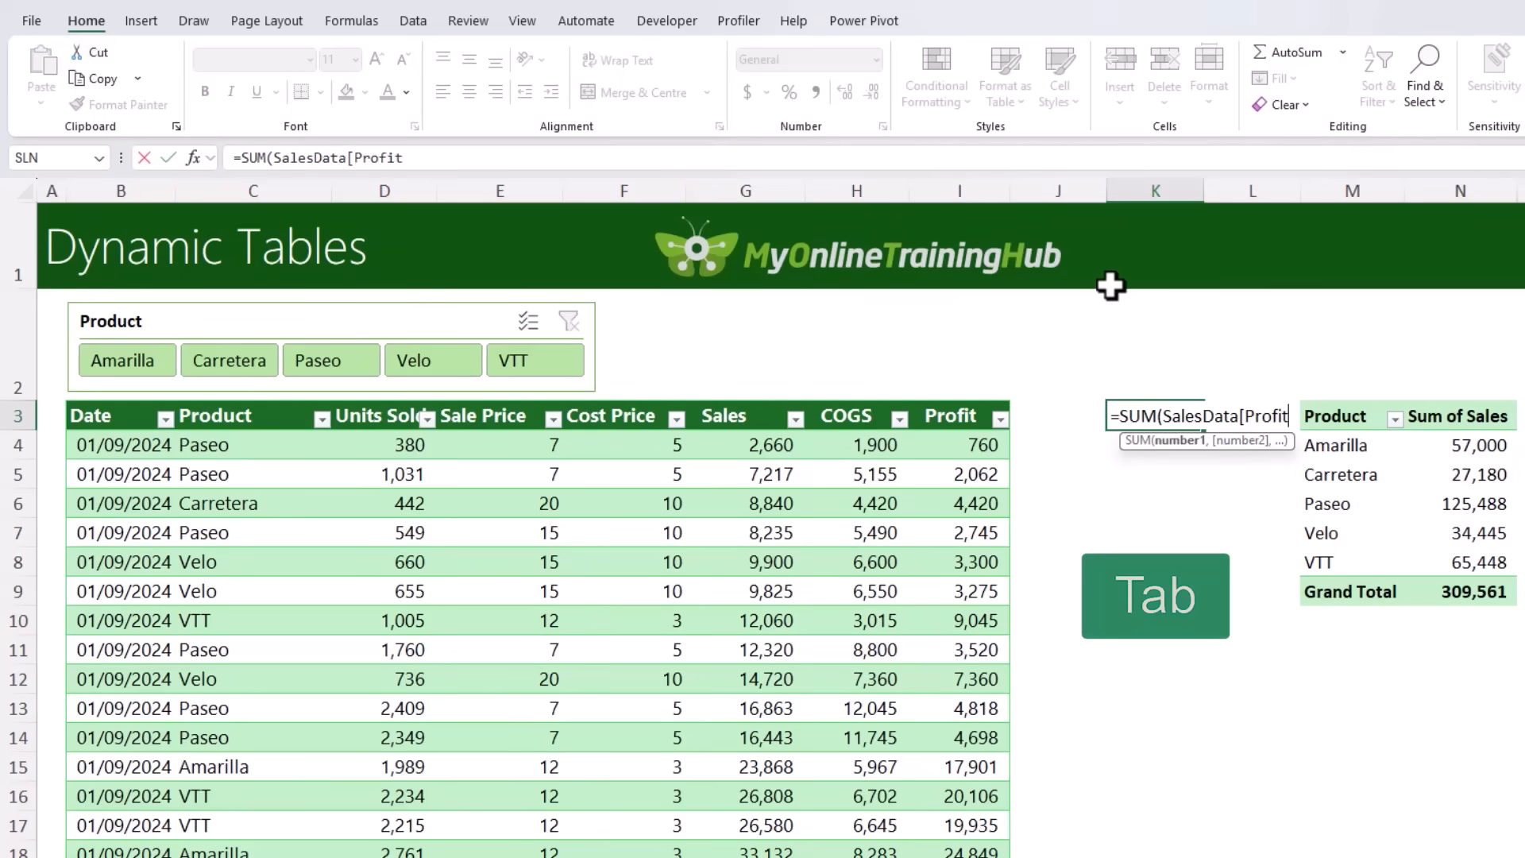
text(]))
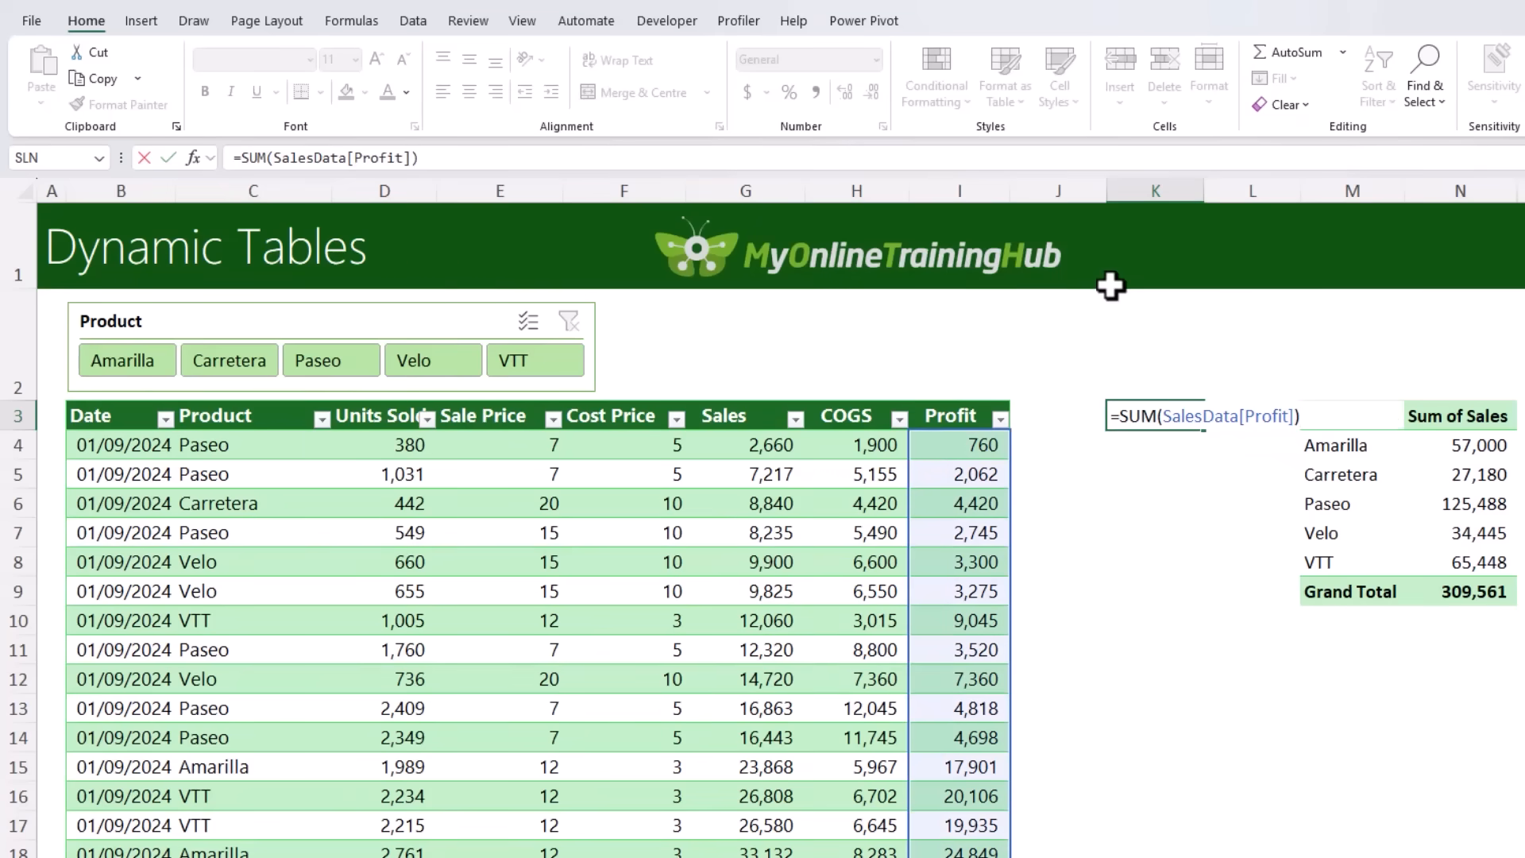
key(ctrl+Return)
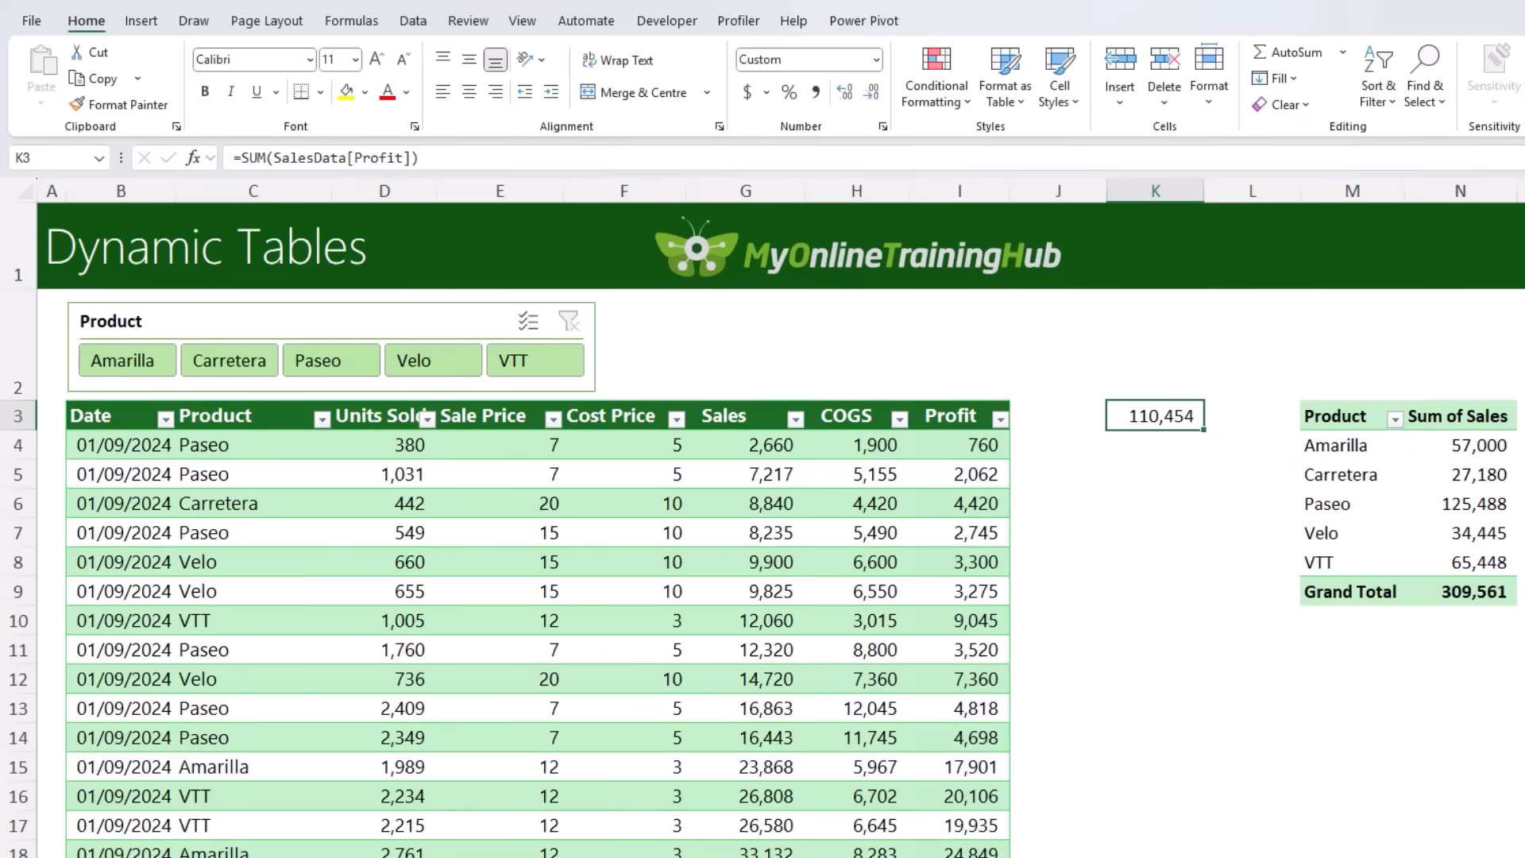